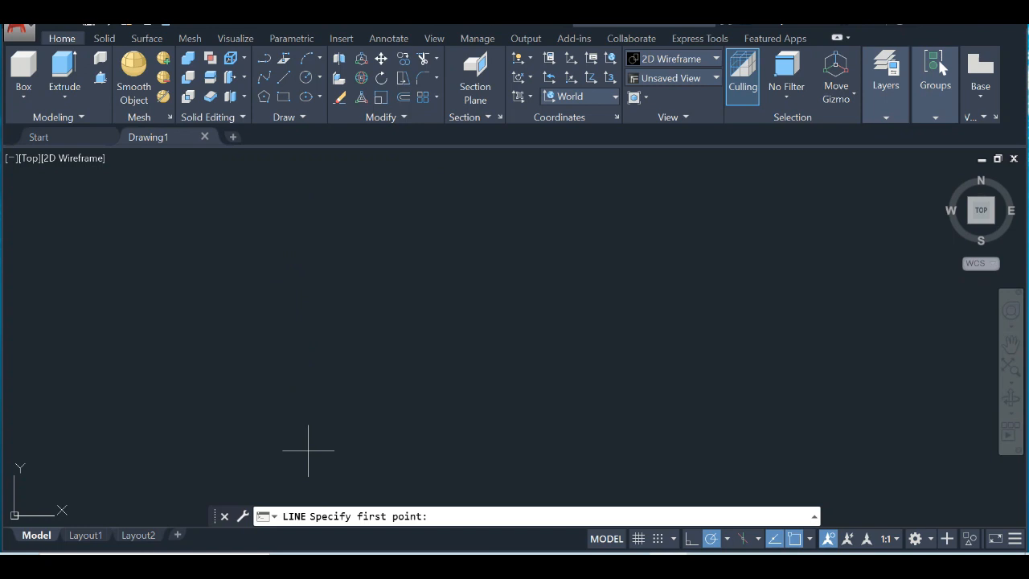
Draw a 50-unit horizontal line in the empty drawing as the base of the bracket's front profile
left_click(307, 450)
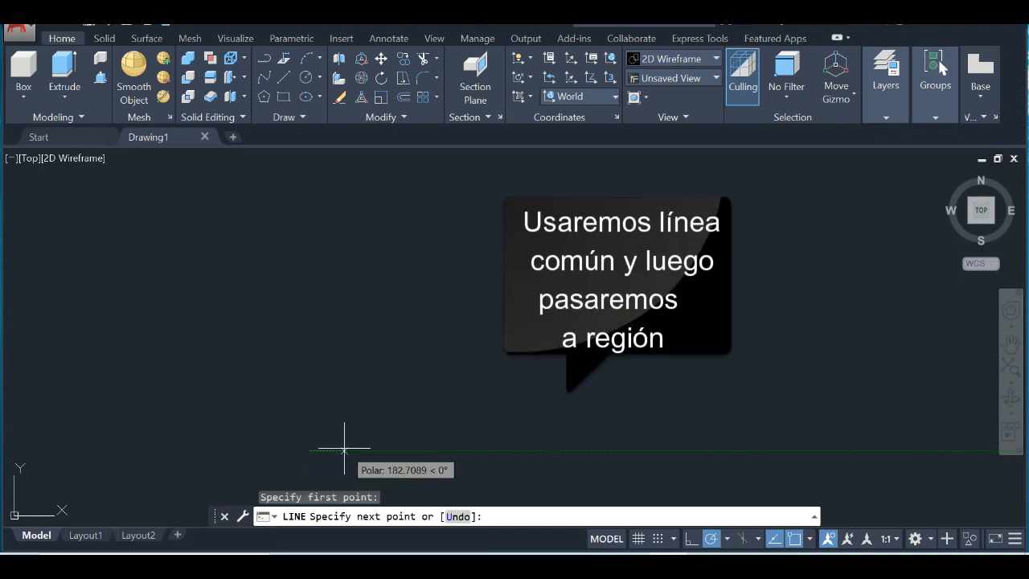
type("50")
key("Return")
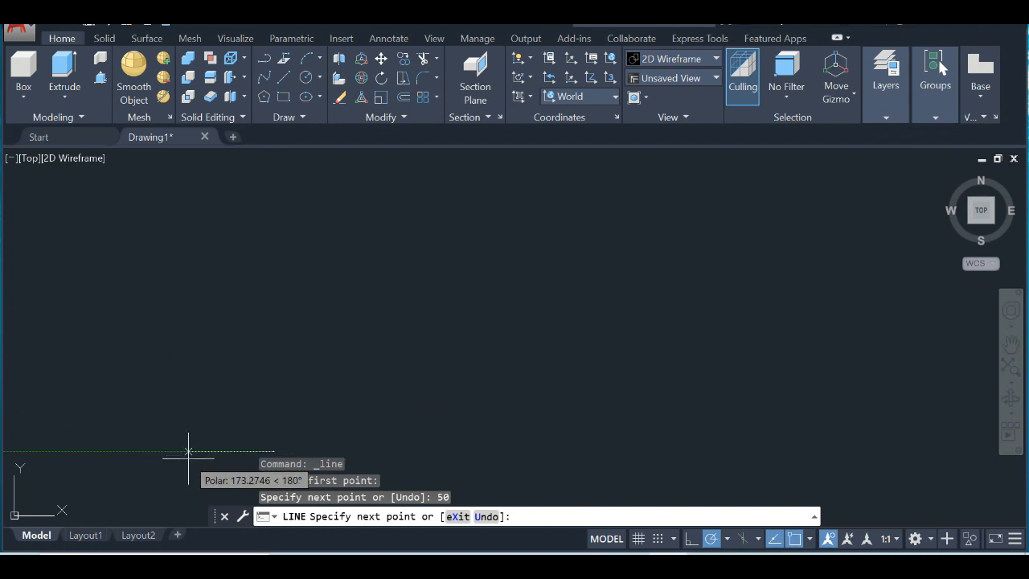
Continue from the base line's right end with a 7-unit segment upward and a 10-unit segment leftward
scroll(241, 461, "up", 8)
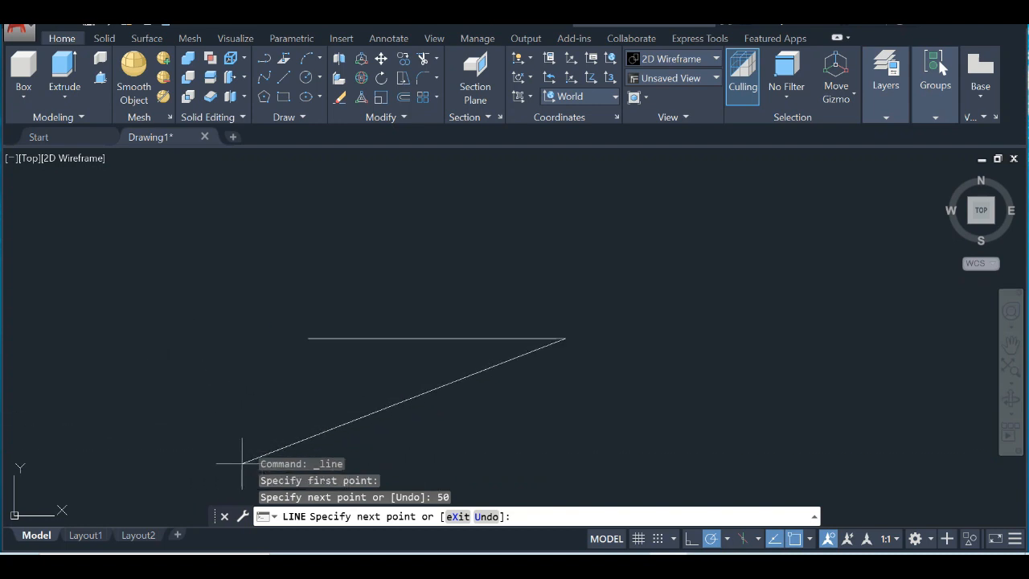
scroll(534, 273, "down", 8)
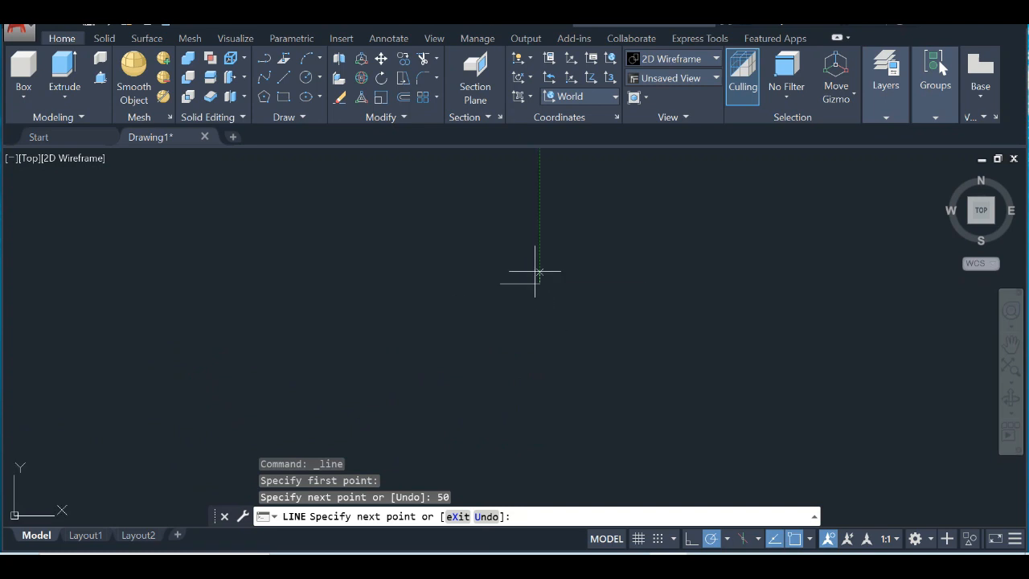
scroll(534, 272, "down", 8)
scroll(536, 269, "up", 8)
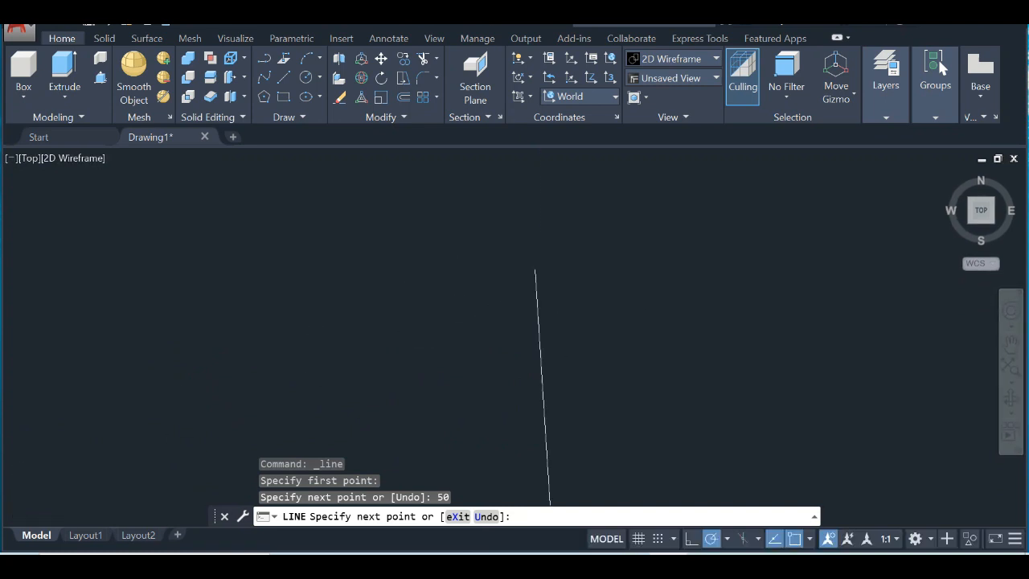
scroll(536, 269, "down", 4)
scroll(534, 269, "up", 2)
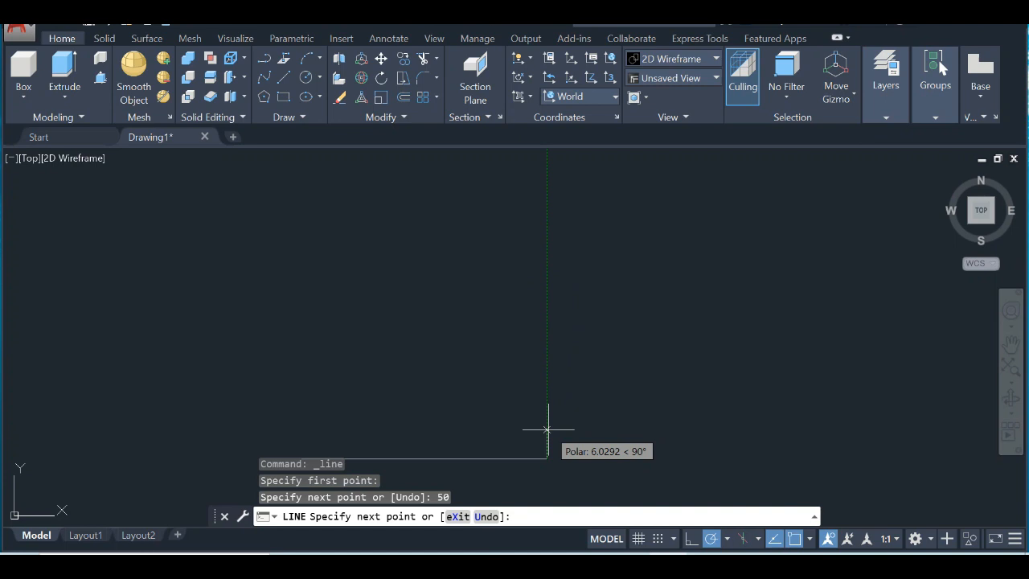
type("7")
key("Return")
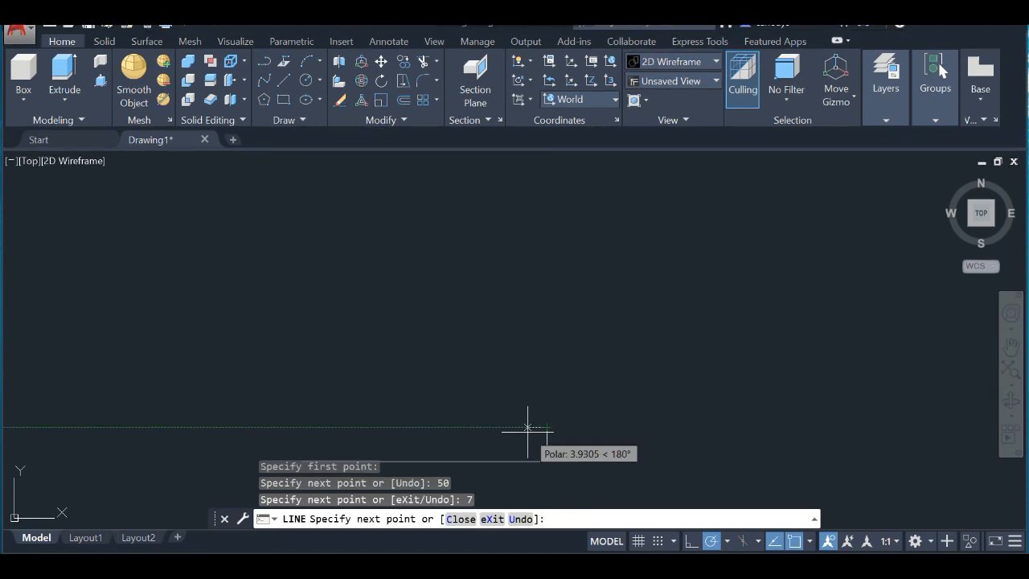
type("10")
key("Return")
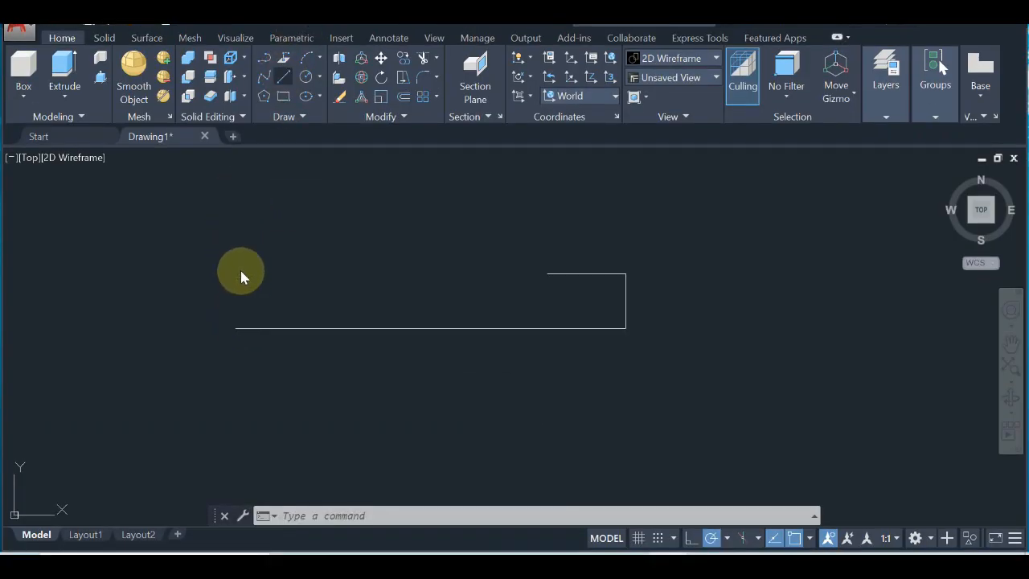
From the base line's left end, draw a 7-unit line upward and a 10-unit line to the right
left_click(283, 76)
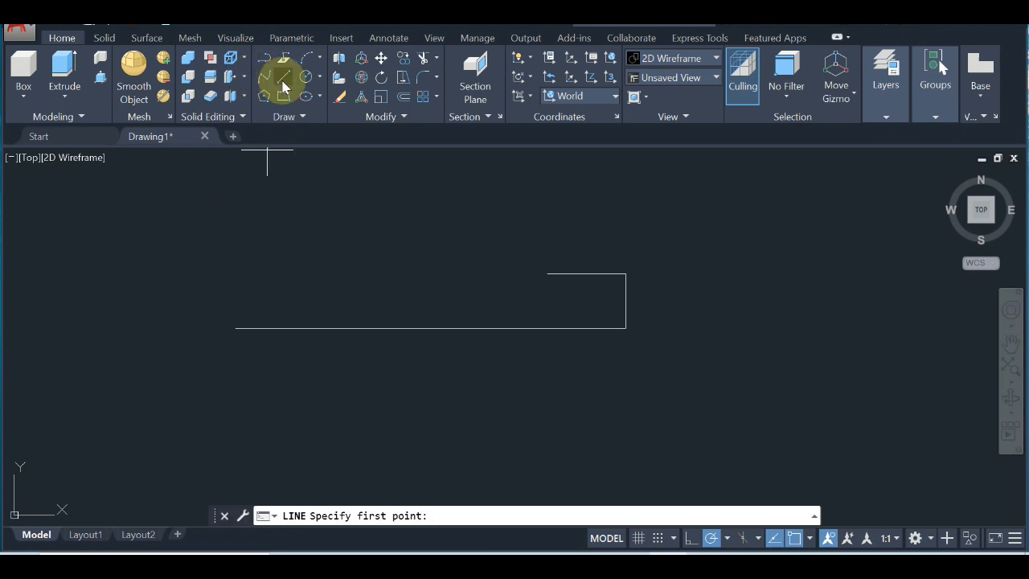
left_click(235, 327)
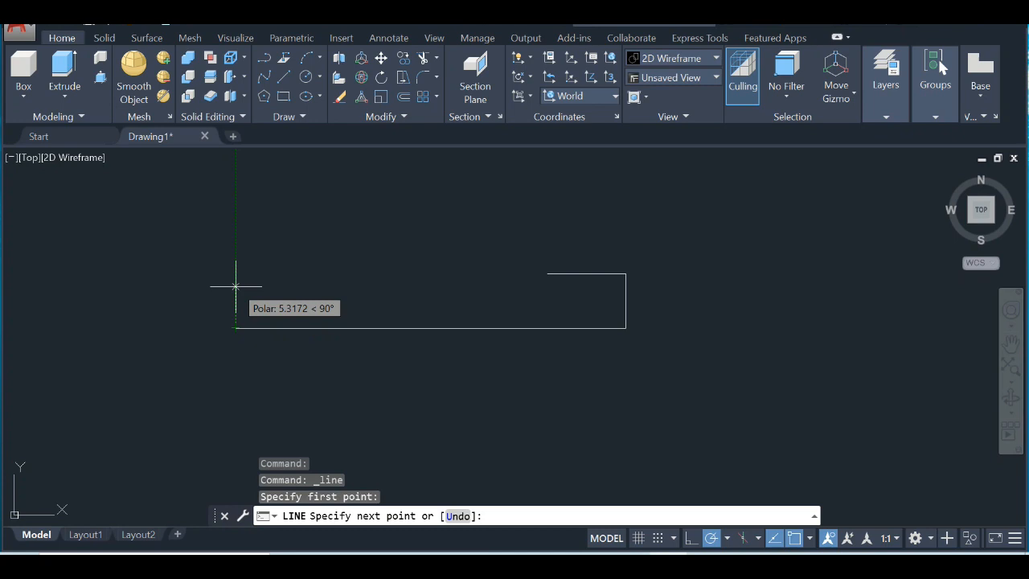
type("7")
key("Return")
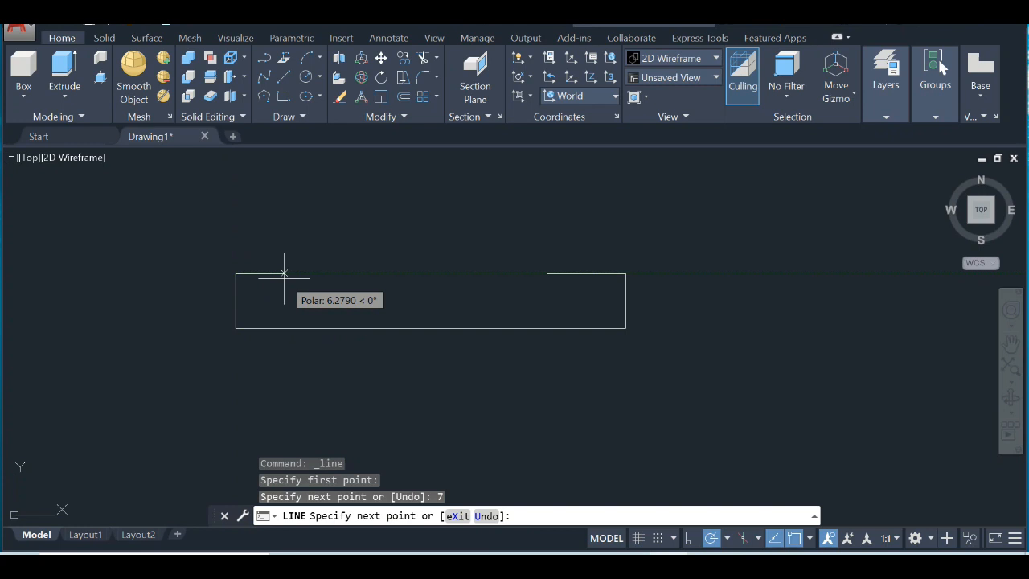
type("10")
key("Return")
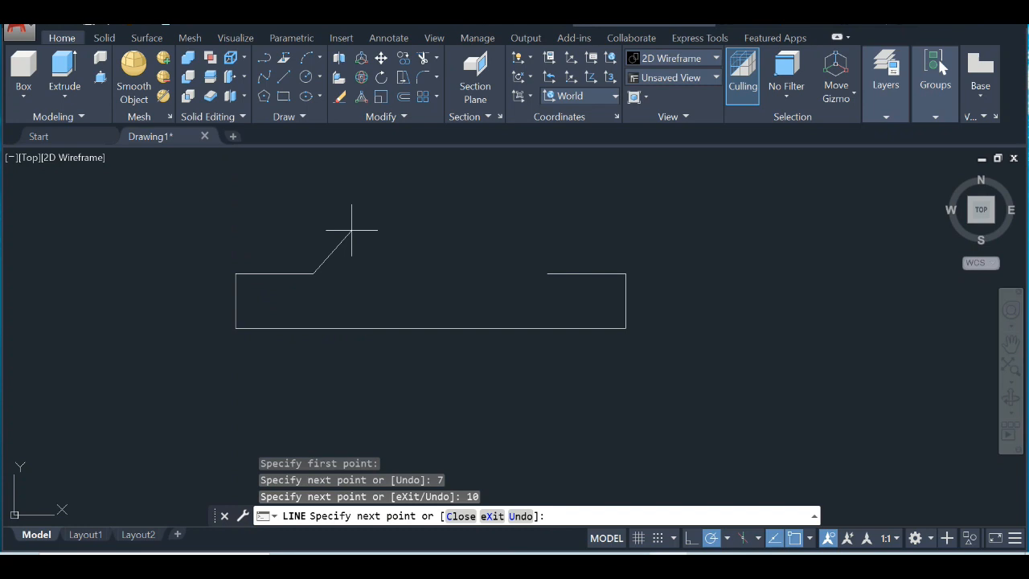
key("Return")
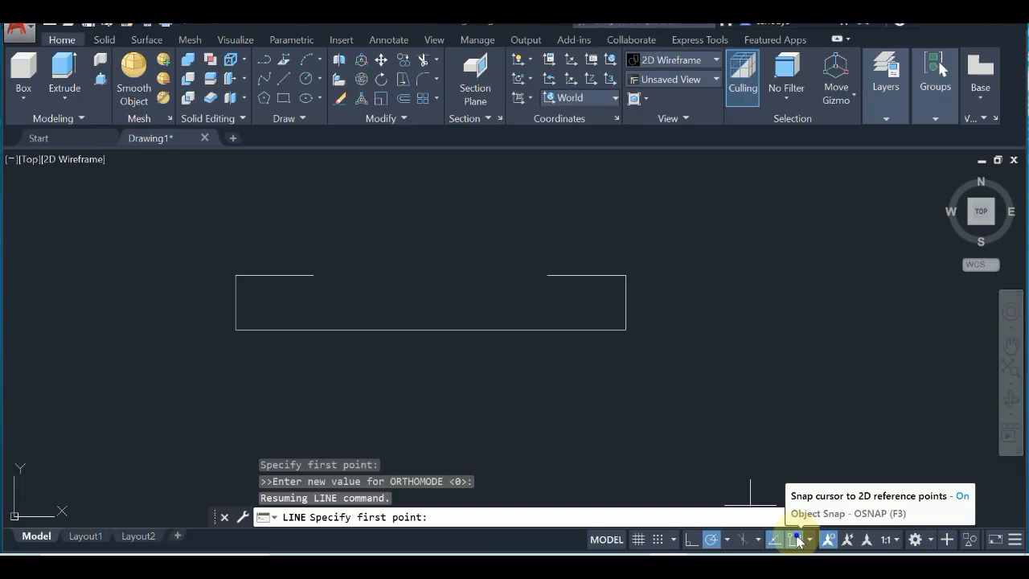
Enable the Midpoint object snap and draw a 10-unit line leftward from a point 30 units above the base line's midpoint
right_click(794, 539)
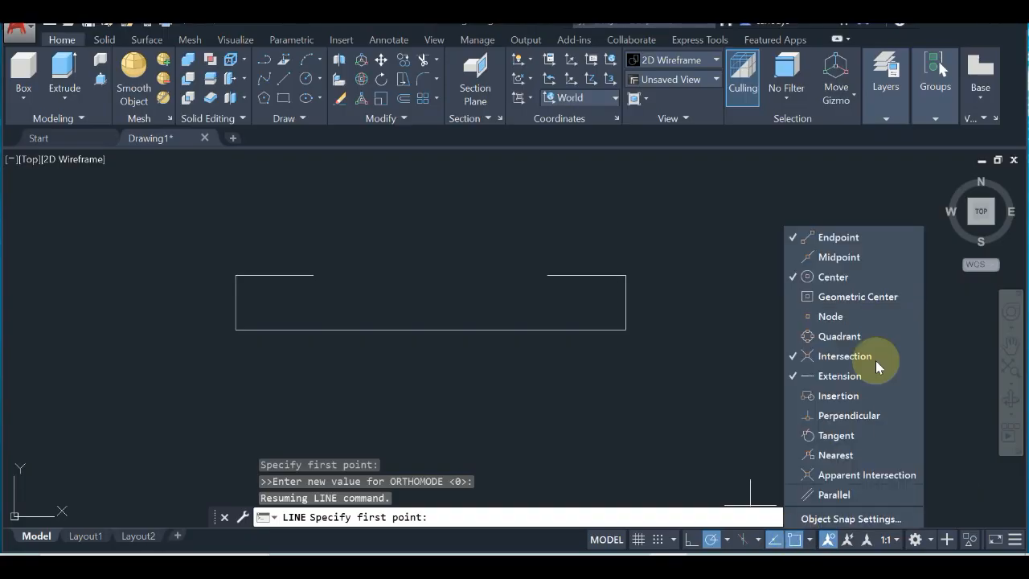
left_click(850, 257)
left_click(283, 79)
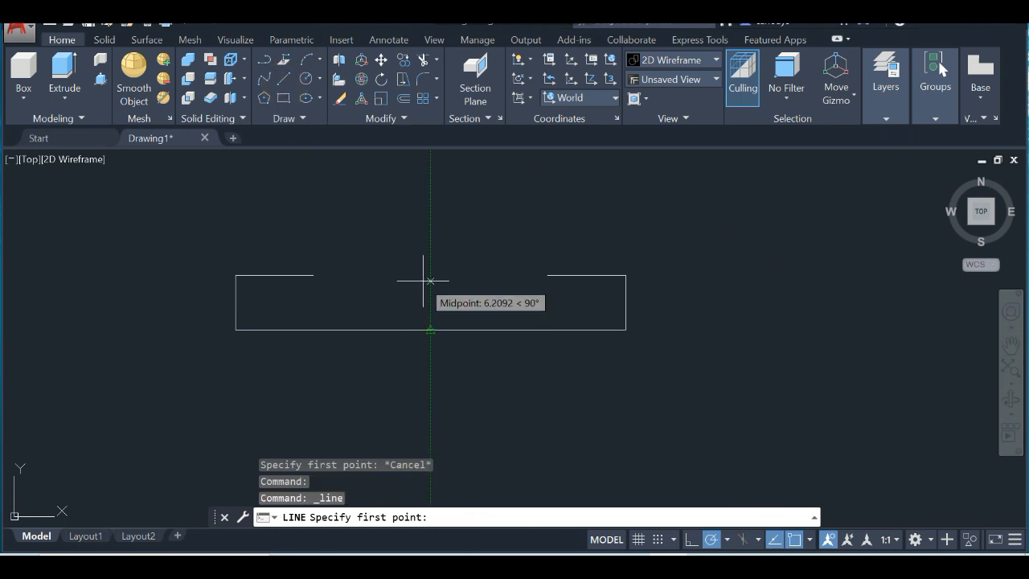
type("30")
key("Return")
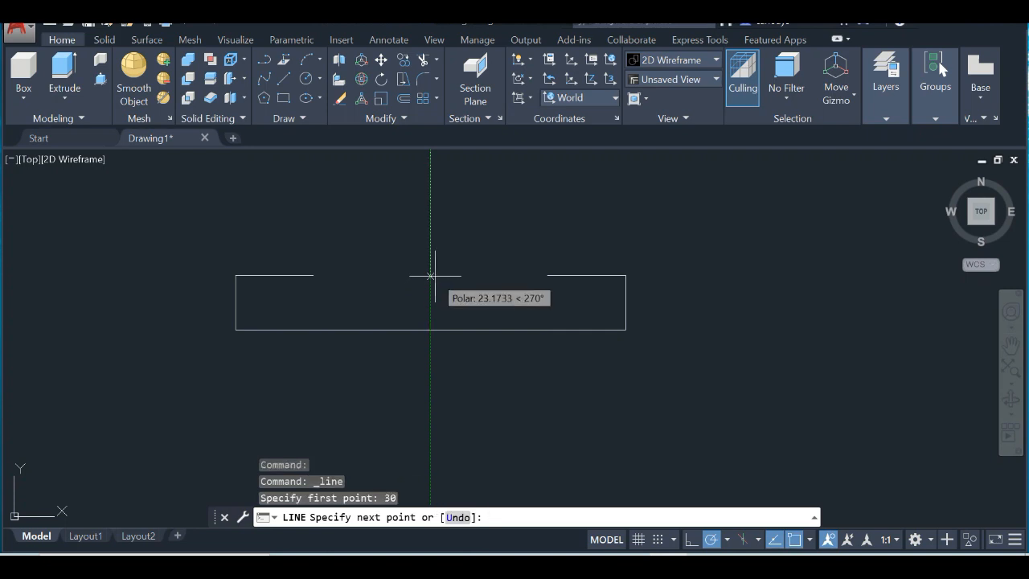
scroll(431, 276, "up", 4)
scroll(433, 275, "down", 8)
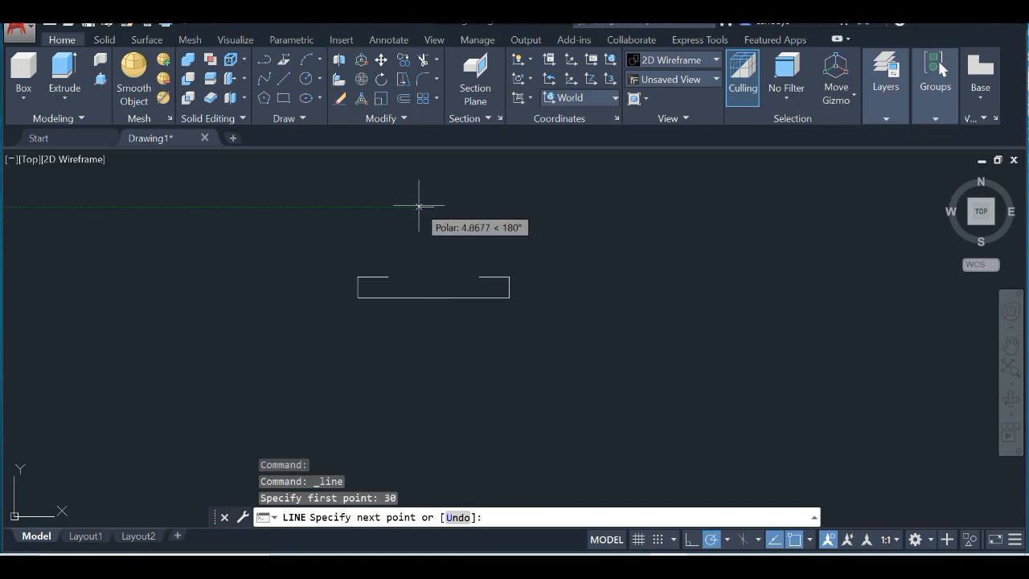
type("10")
key("Return")
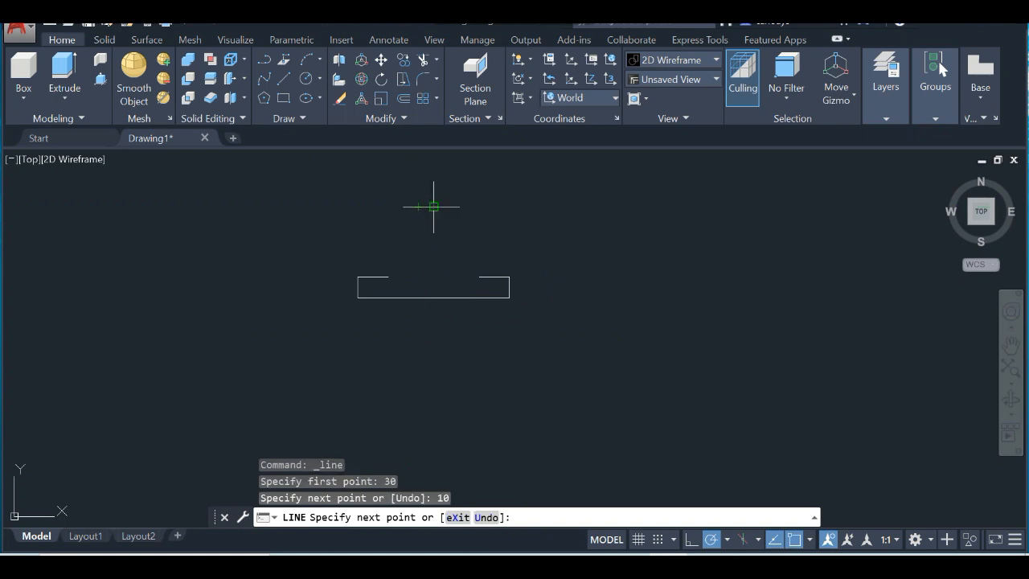
key("Escape")
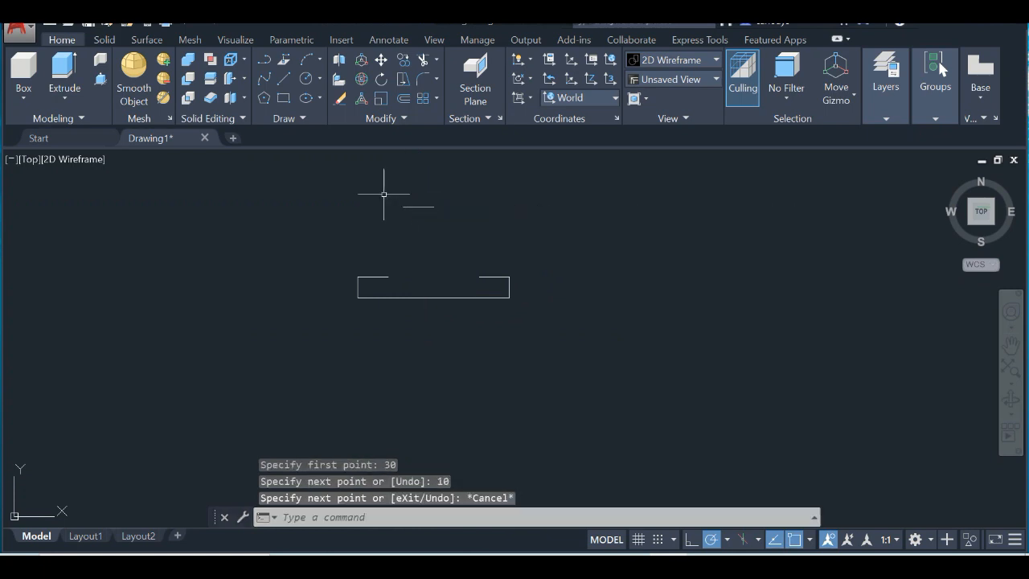
Draw a 10-unit line rightward from the right end of the short upper line to complete the profile's top edge
key("Return")
left_click(434, 207)
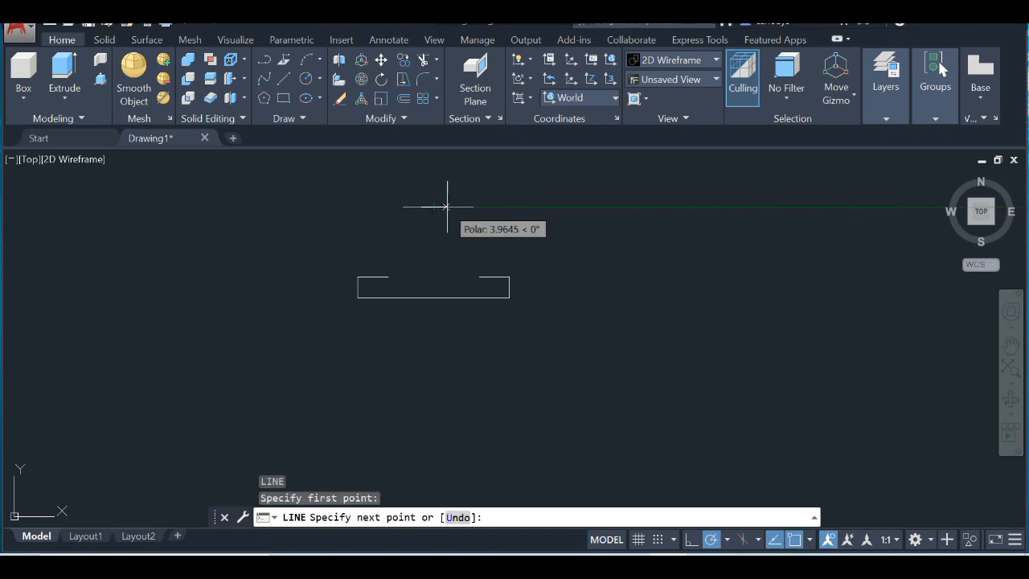
type("10")
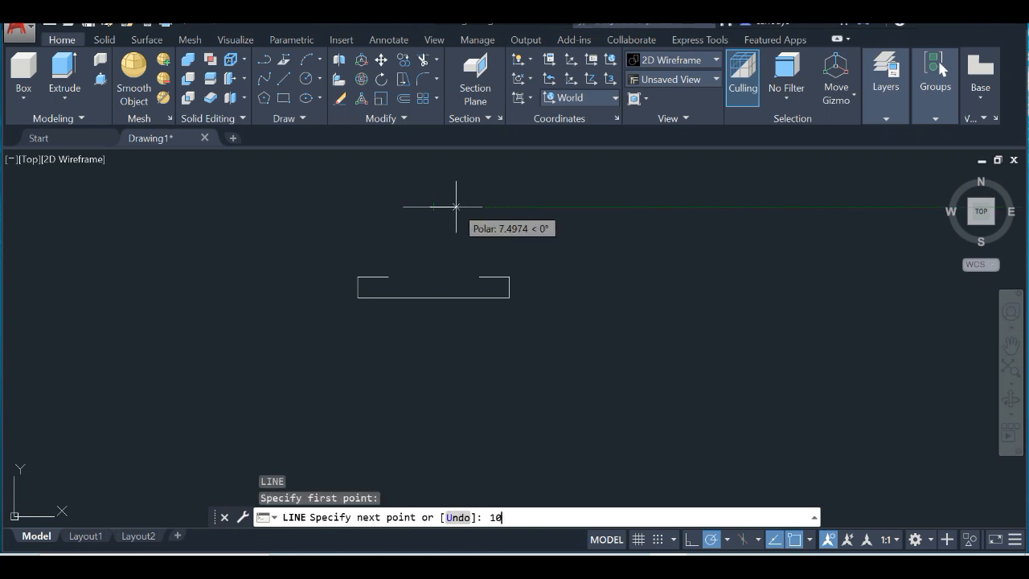
key("Return")
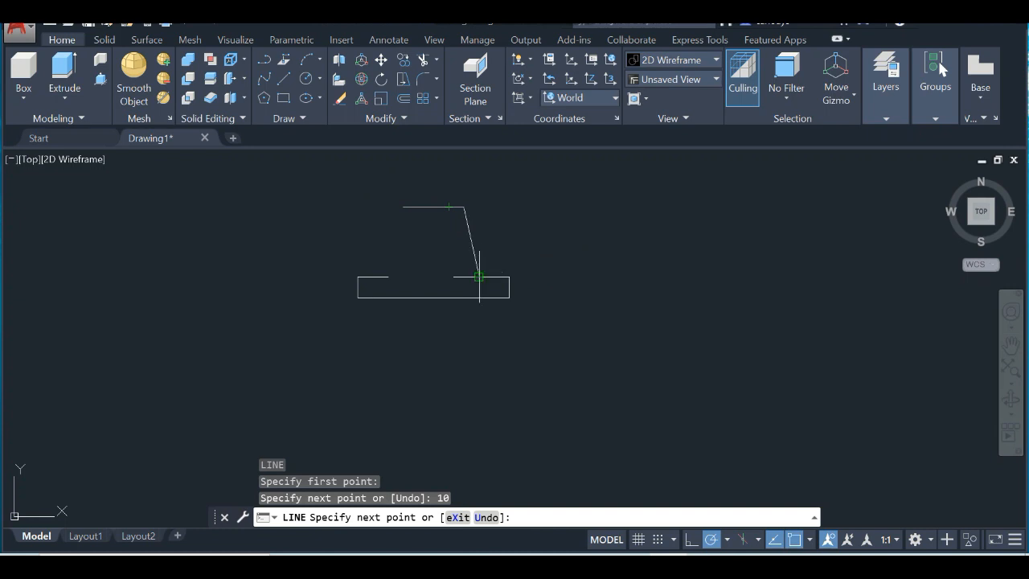
key("Return")
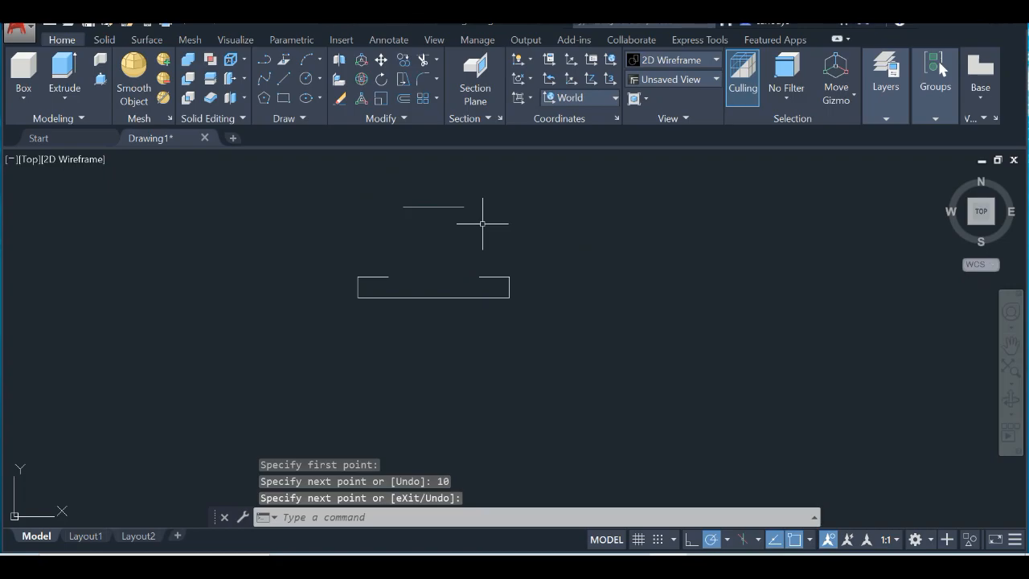
key("Return")
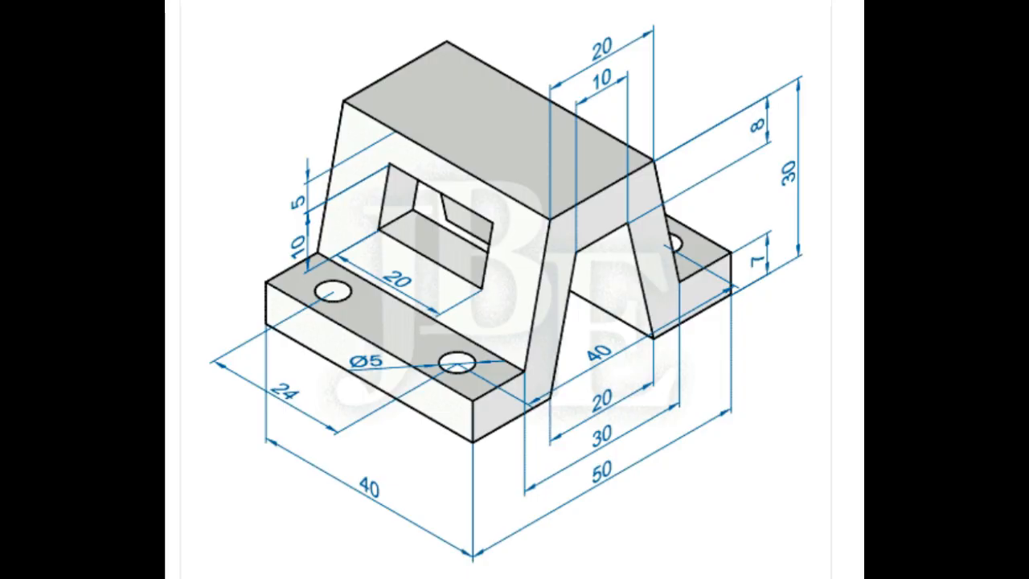
left_click(464, 207)
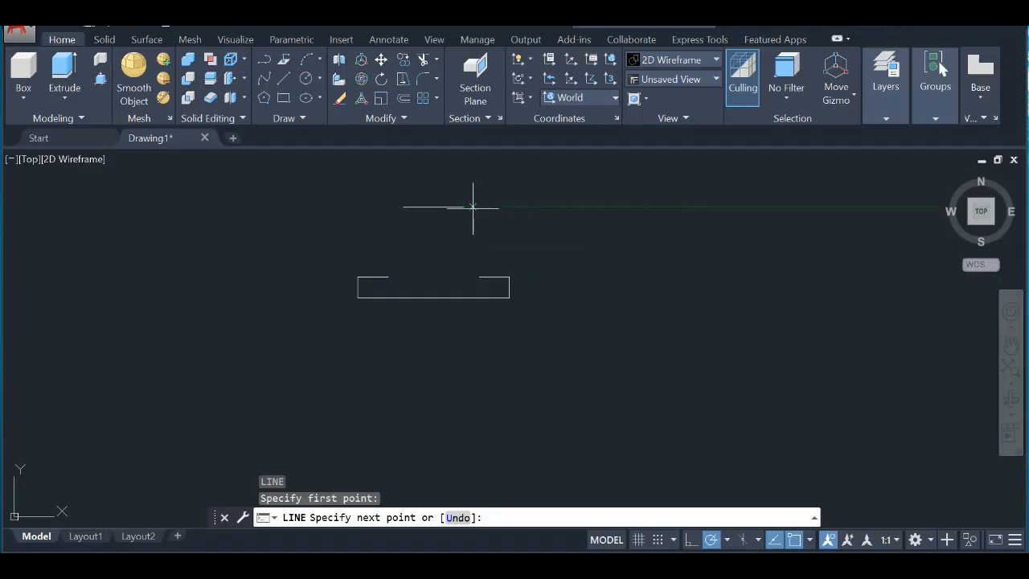
key("Escape")
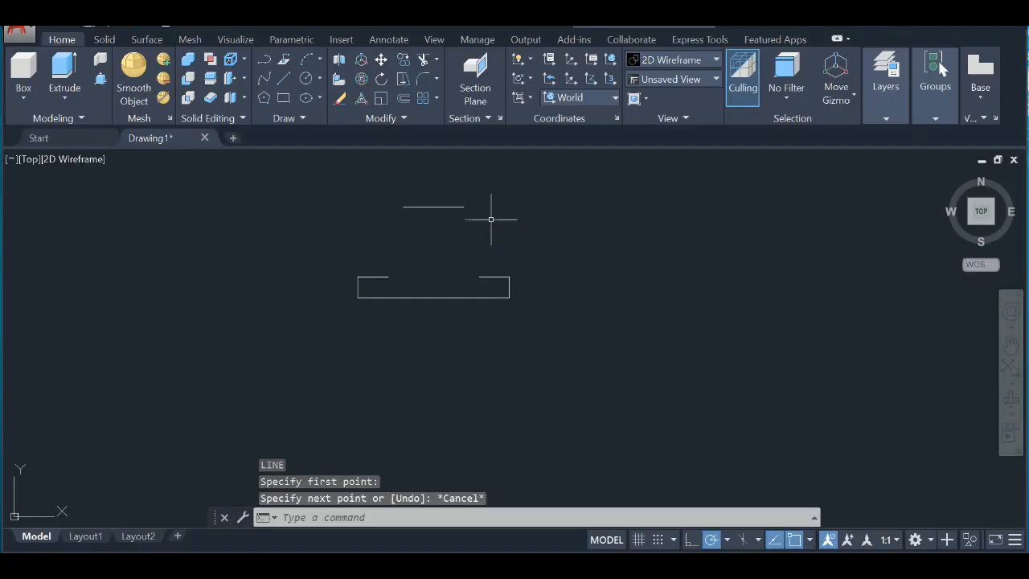
Draw the right slanted side from the top edge's right end to the inner end of the right flange
left_click(282, 79)
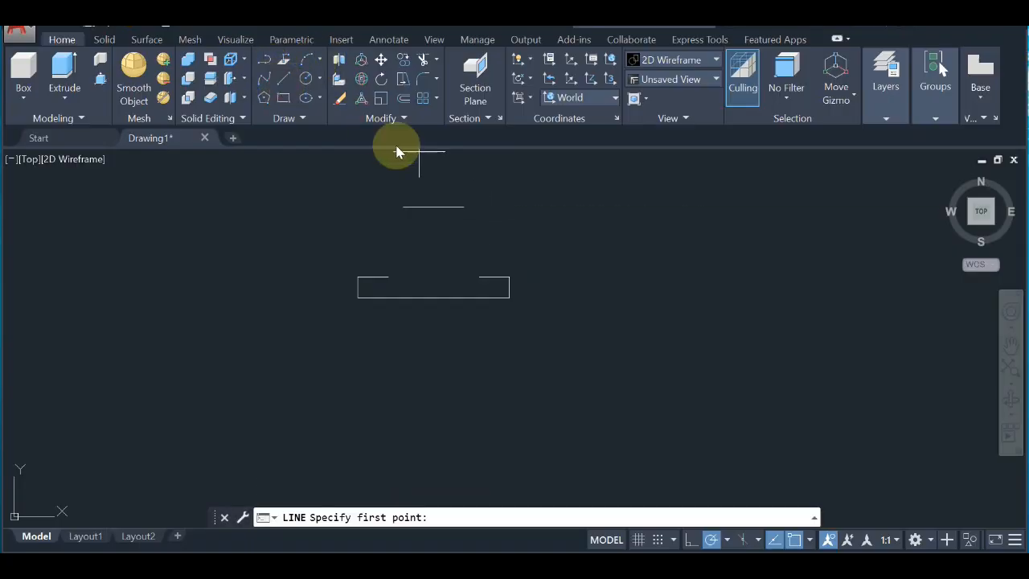
left_click(464, 207)
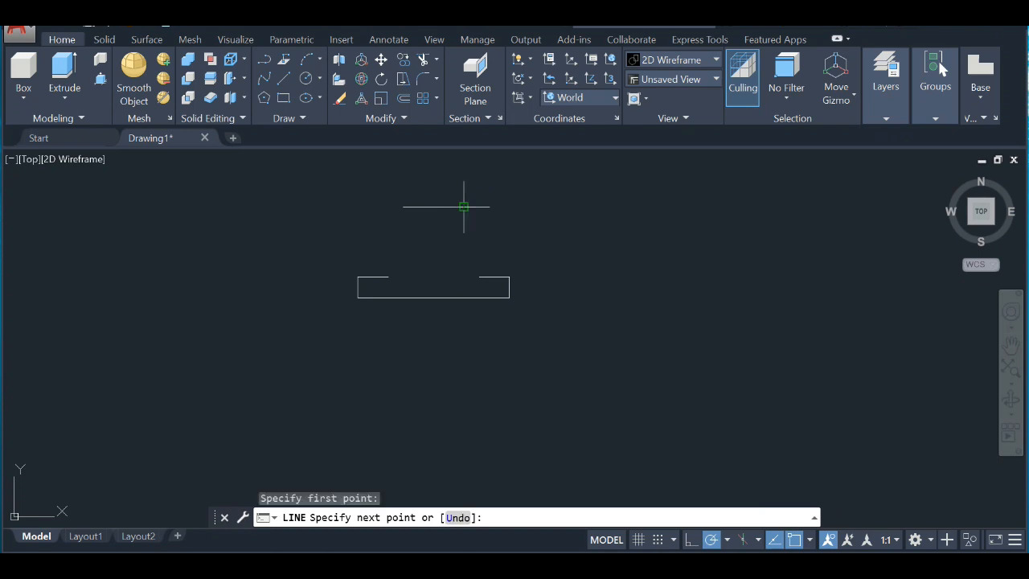
left_click(479, 277)
left_click(480, 277)
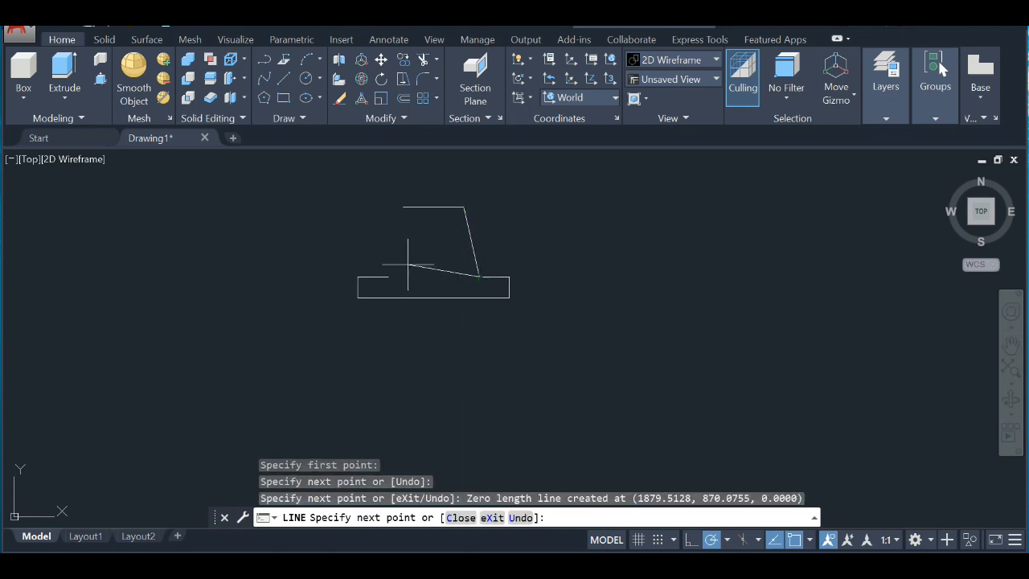
key("Return")
Draw the left slanted side from the top edge's left end to the inner end of the left flange
key("Return")
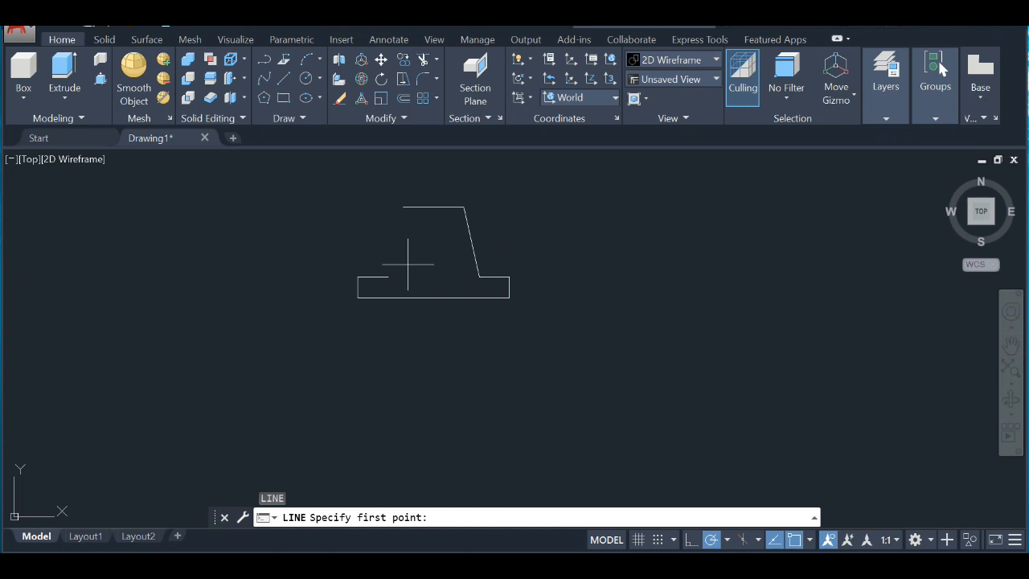
left_click(404, 207)
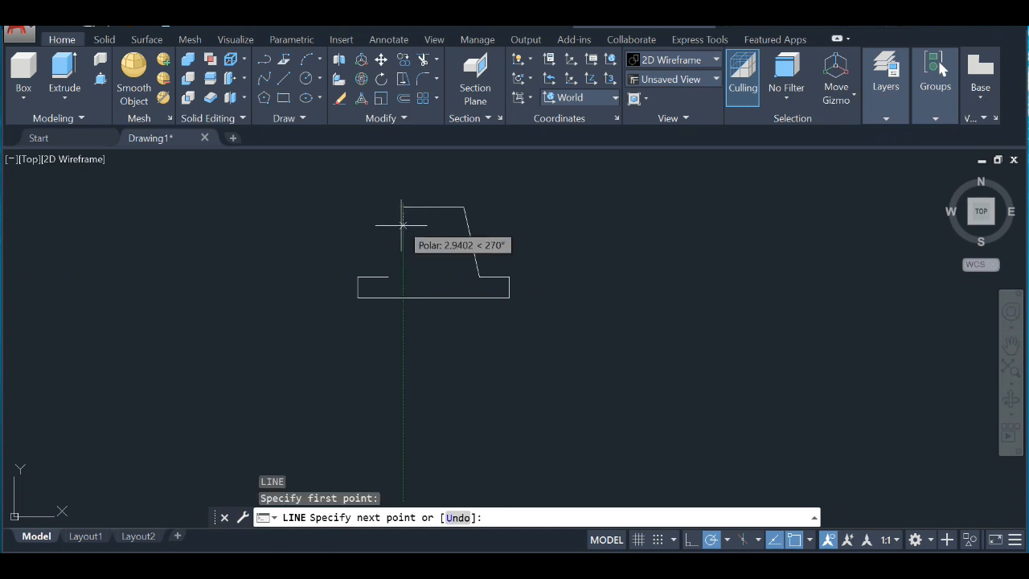
left_click(389, 277)
key("Return")
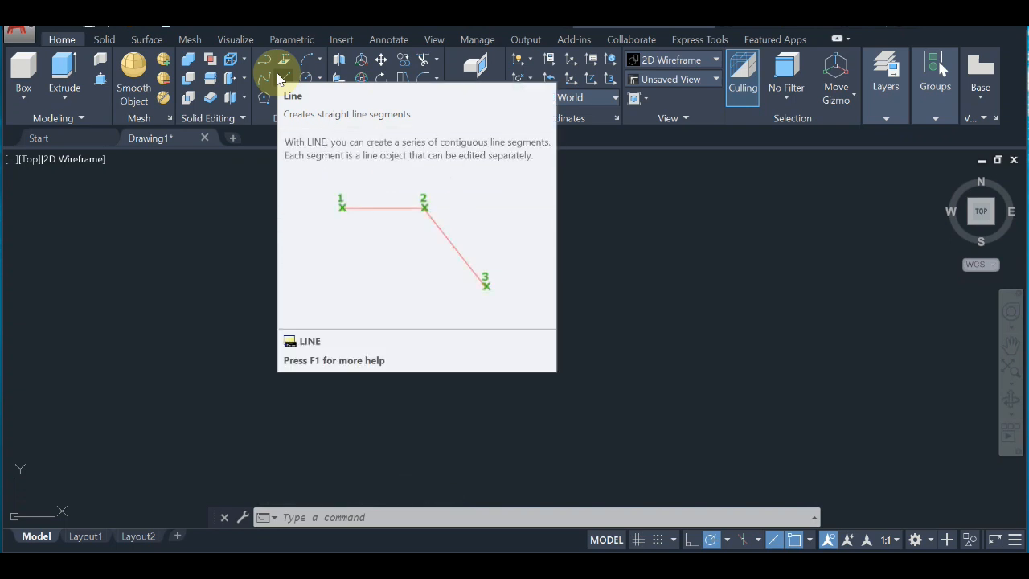
left_click(277, 78)
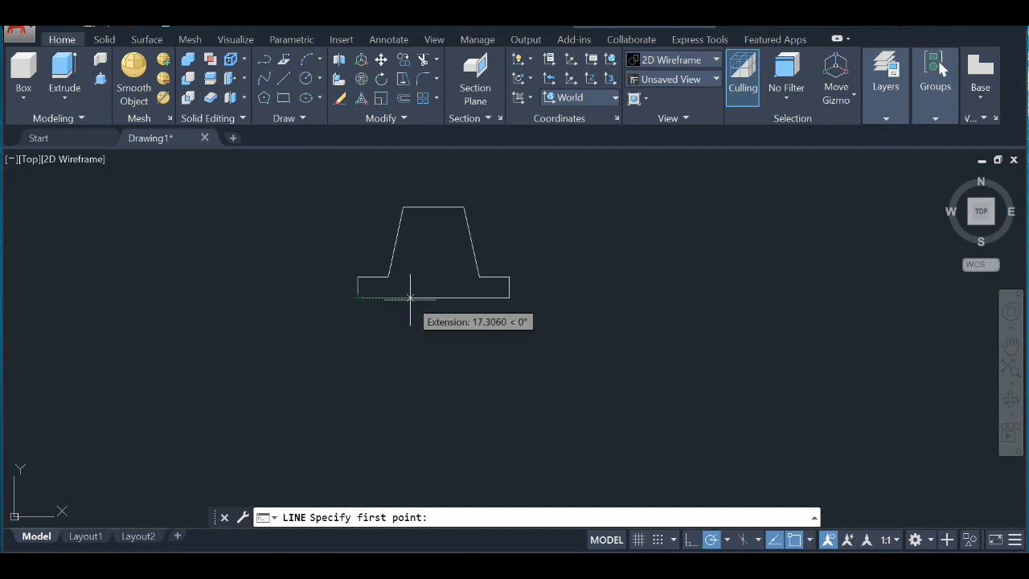
type("15")
key("Return")
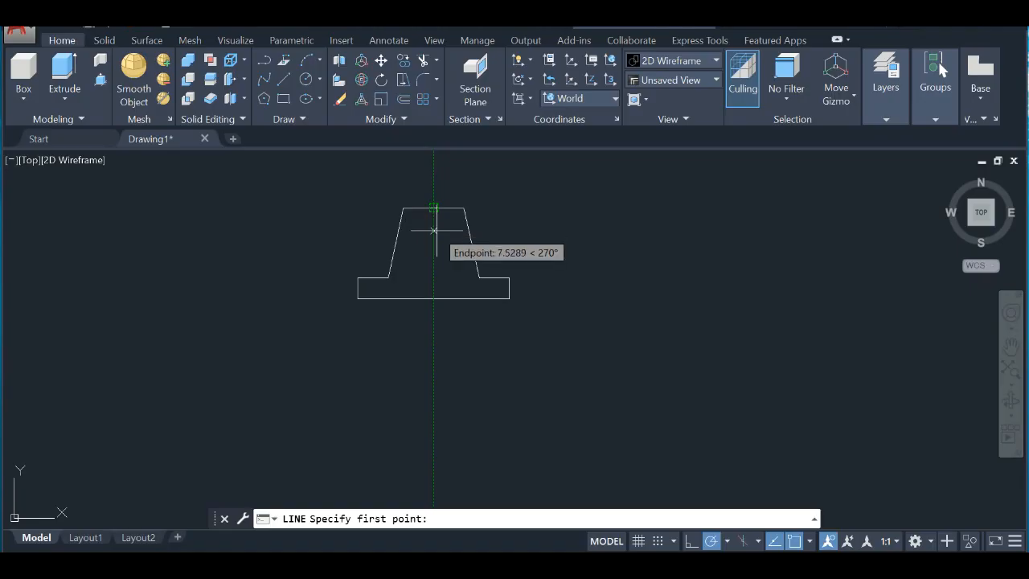
Draw a 5-unit line leftward from a point 8 units below the midpoint of the profile's top edge
type("8")
key("Return")
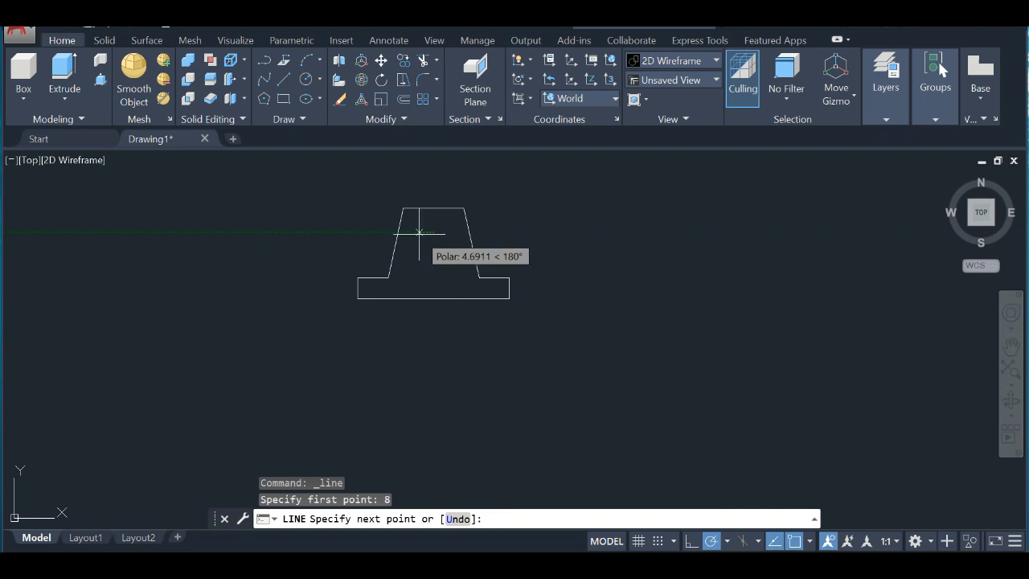
type("5")
key("Return")
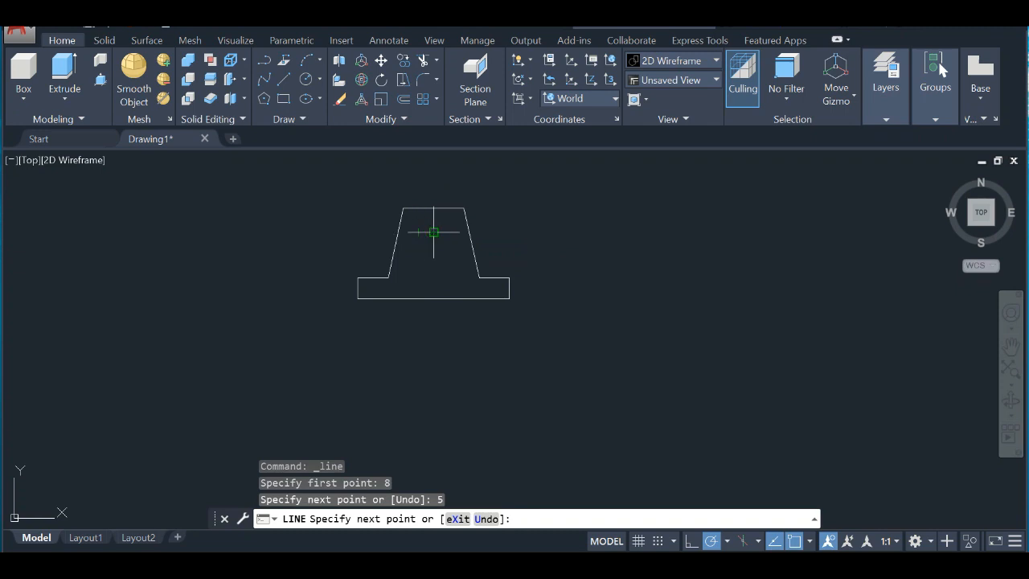
key("Return")
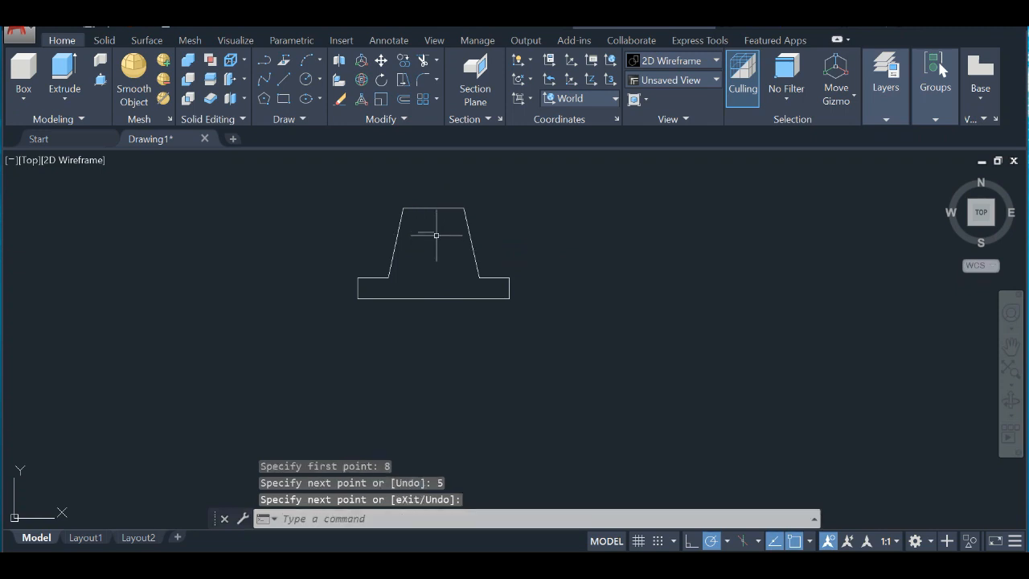
Draw a 5-unit line rightward from the inner line's right end, continuing to a base-line point 15 units in from the base's right end
left_click(433, 232)
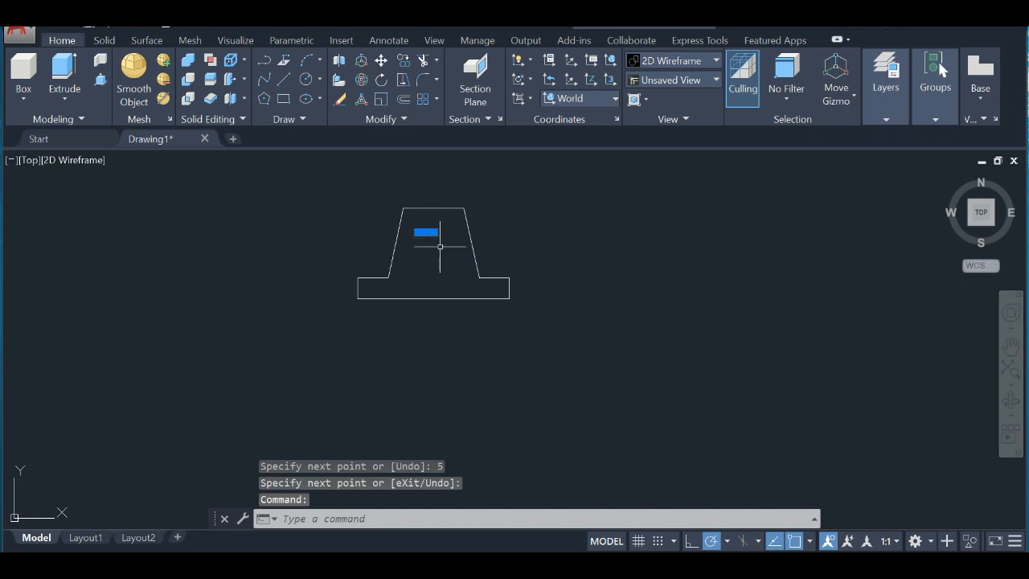
key("Escape")
type("l")
key("Return")
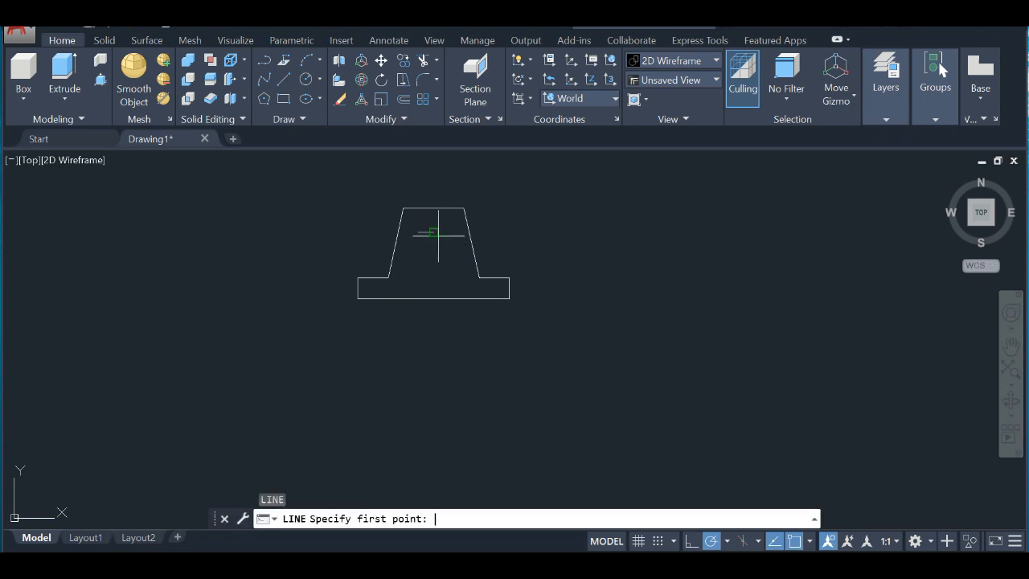
left_click(438, 234)
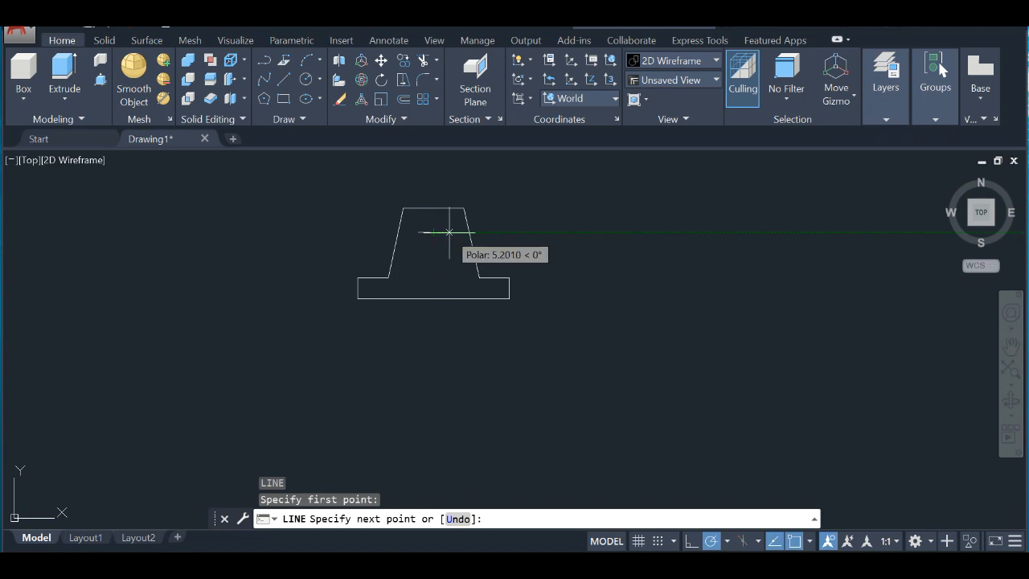
type("5")
key("Return")
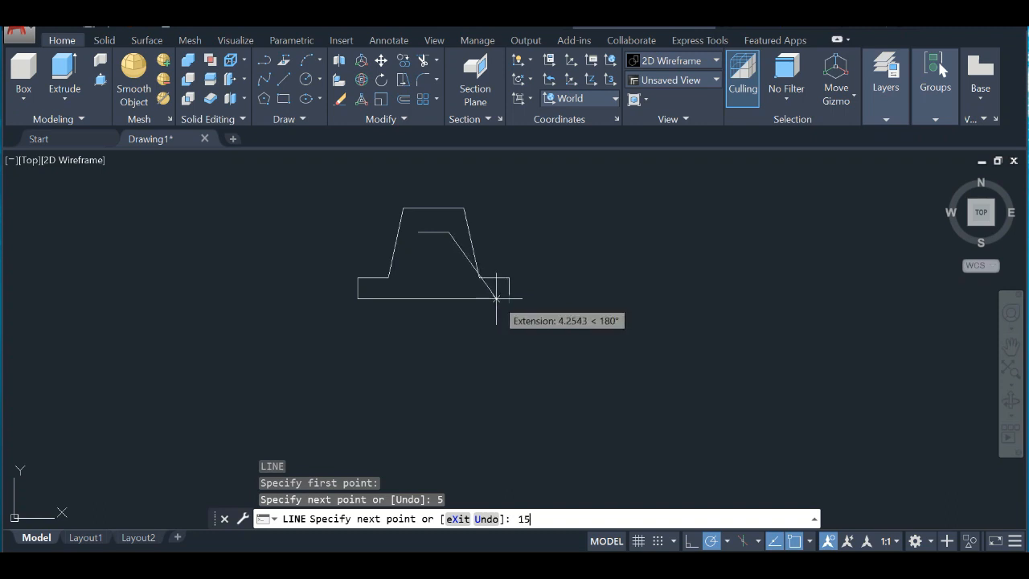
key("Return")
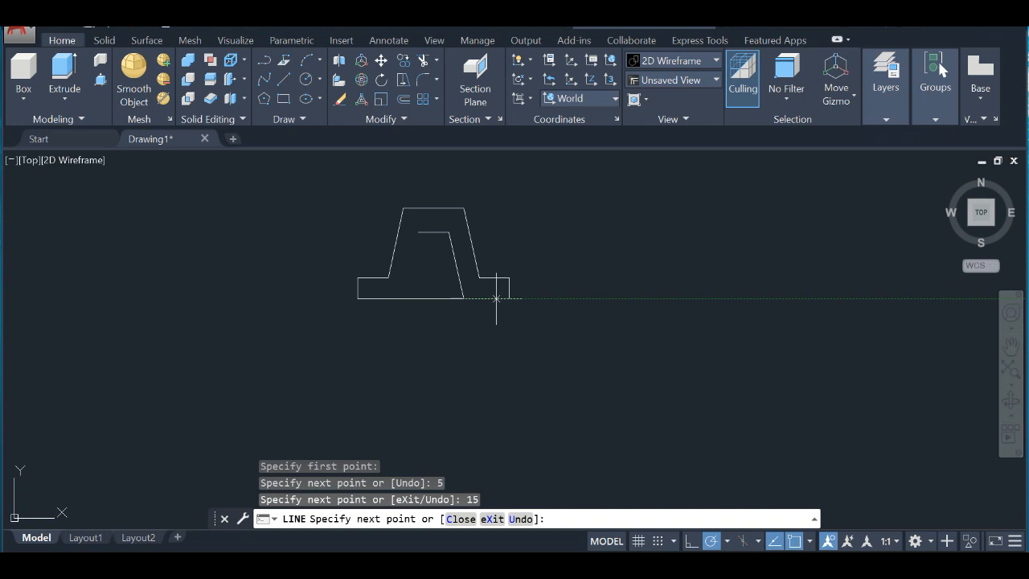
key("Return")
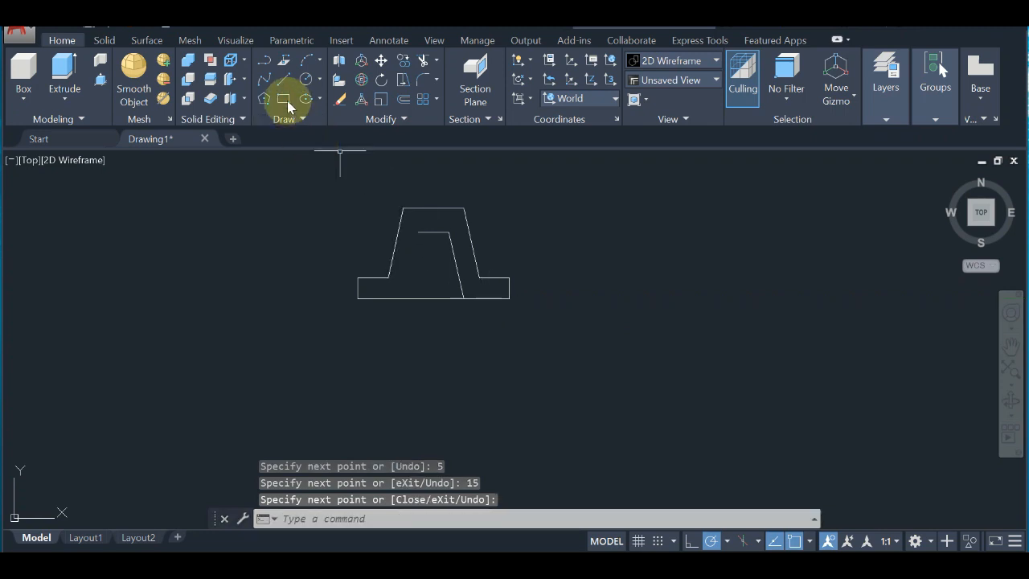
Draw the left inner slanted side from the inner top edge's left end to a base-line point 15 units from the base's left end
left_click(285, 80)
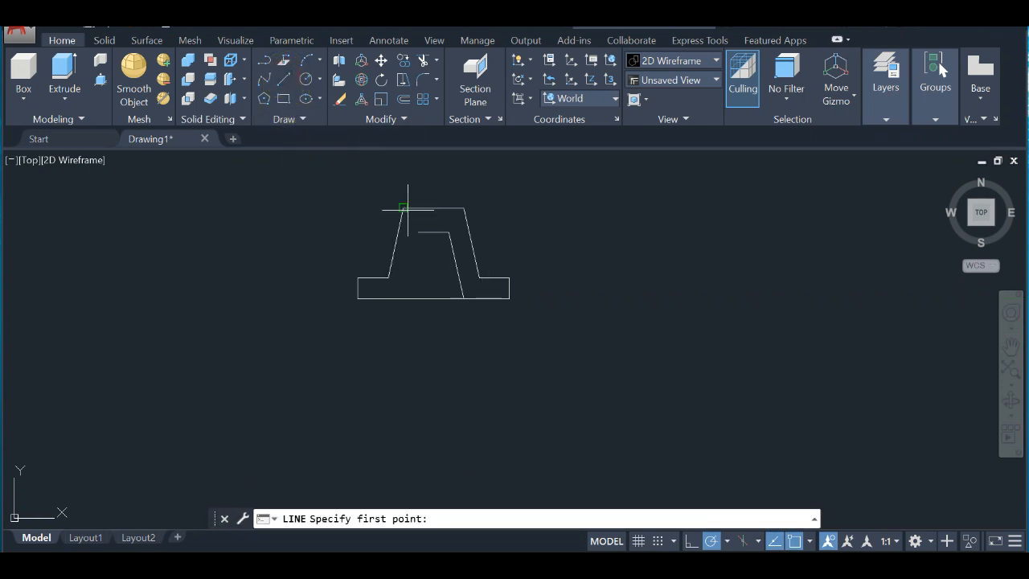
left_click(418, 233)
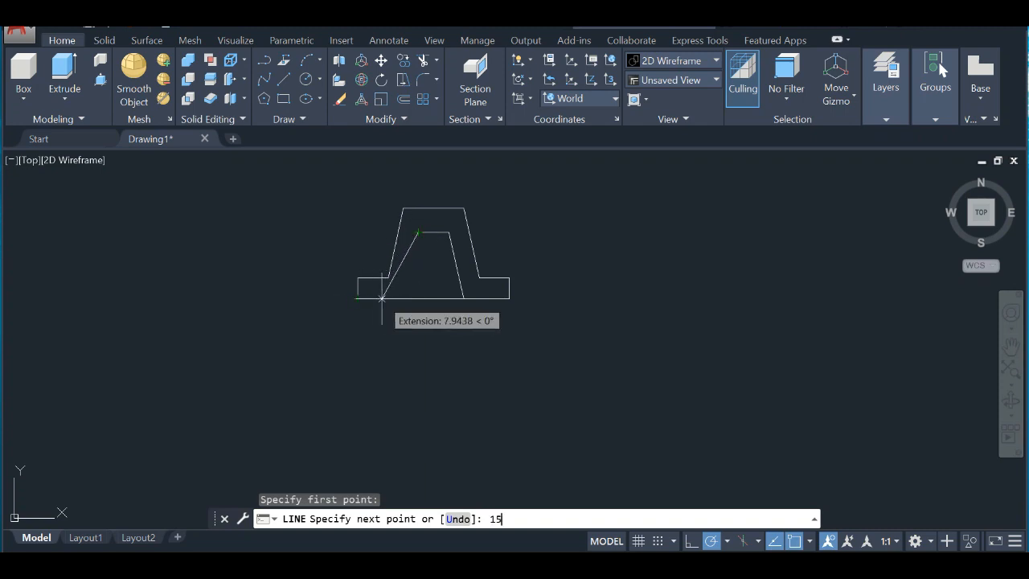
key("Return")
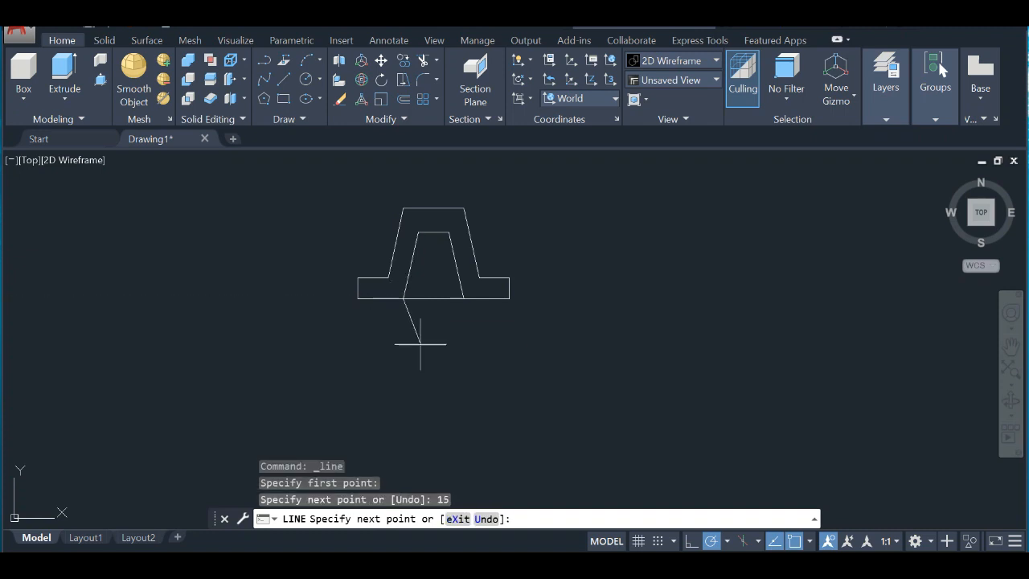
key("Return")
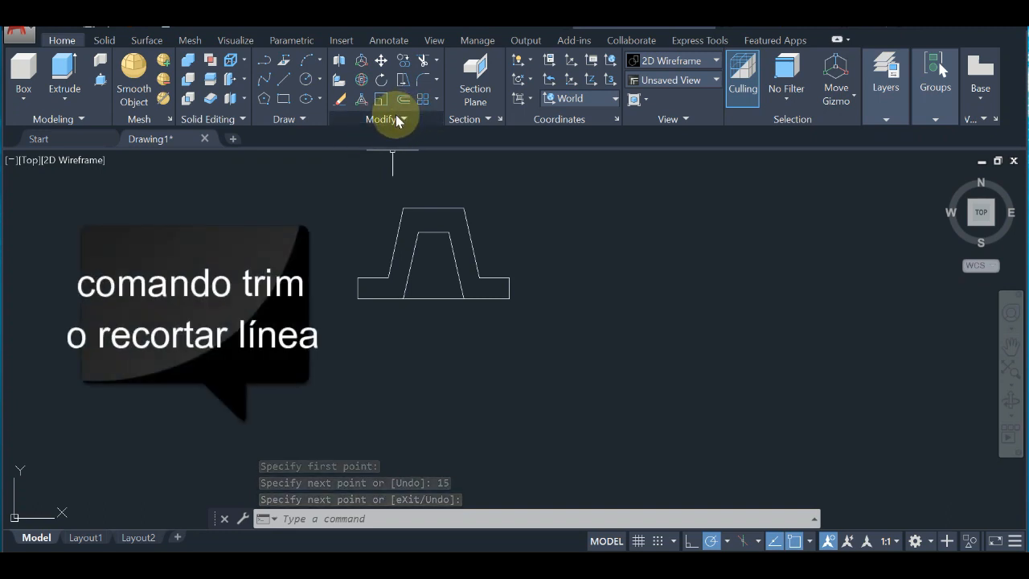
Trim away the base-line segment between the two inner slanted sides
left_click(424, 62)
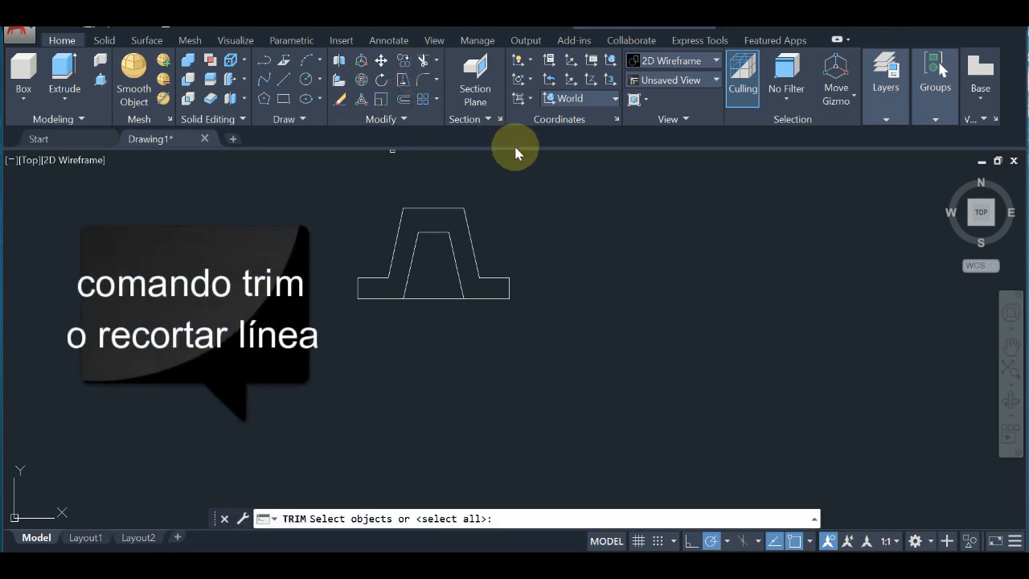
mouse_move(534, 199)
left_mouse_down()
mouse_move(538, 220)
mouse_move(384, 321)
mouse_move(356, 259)
left_mouse_up()
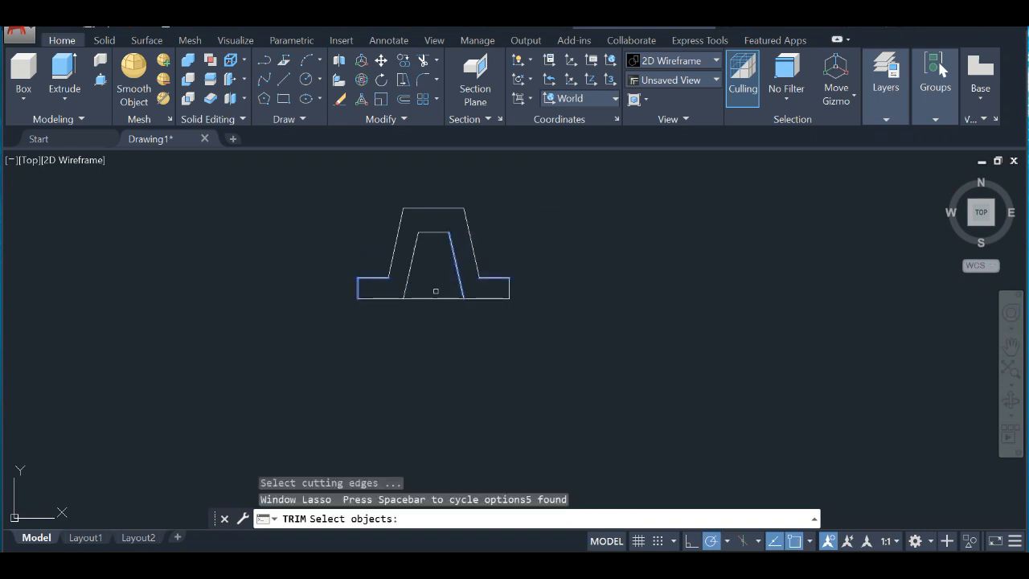
left_click(438, 297)
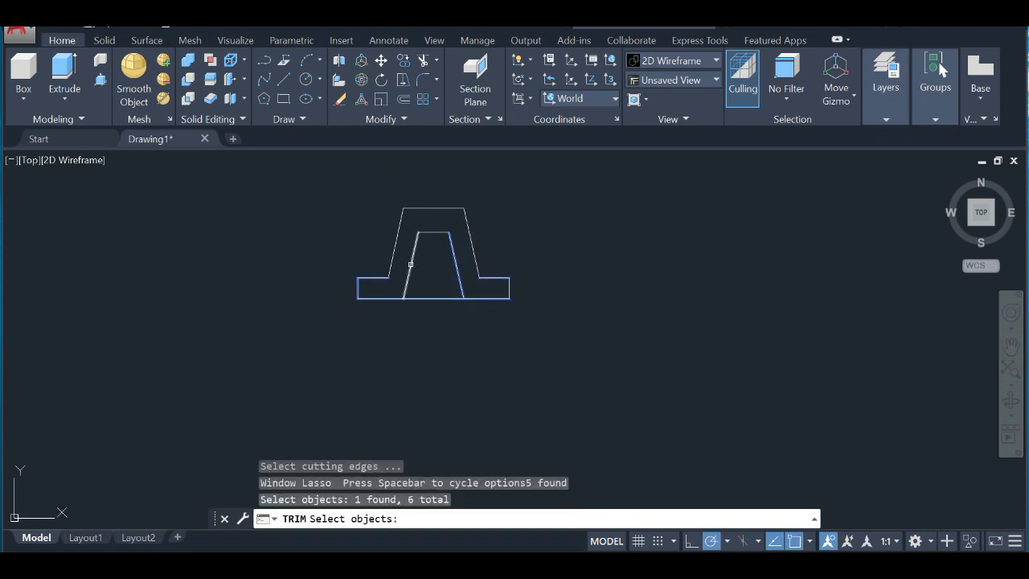
left_click(409, 263)
key("Return")
left_click(410, 264)
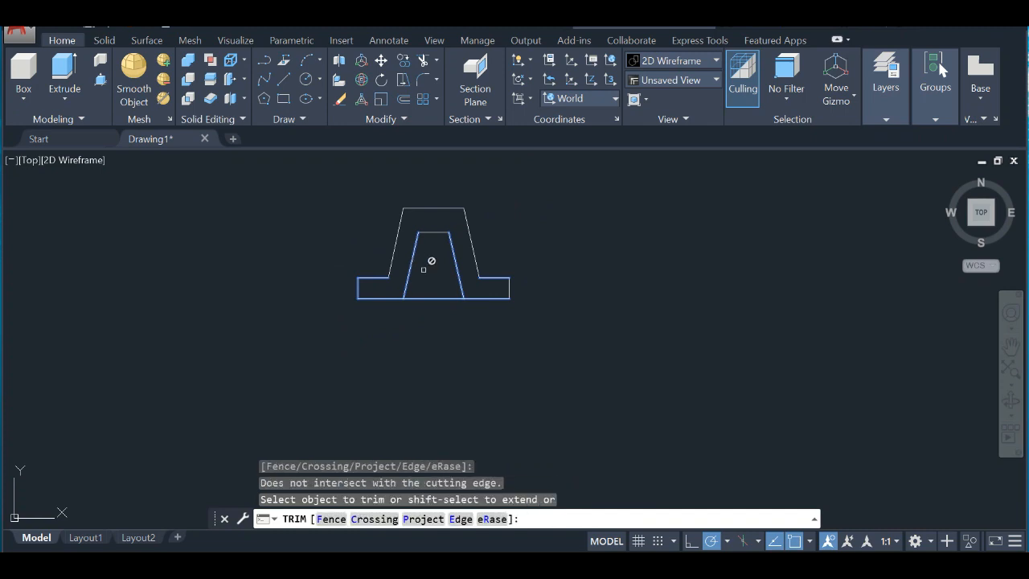
left_click(437, 298)
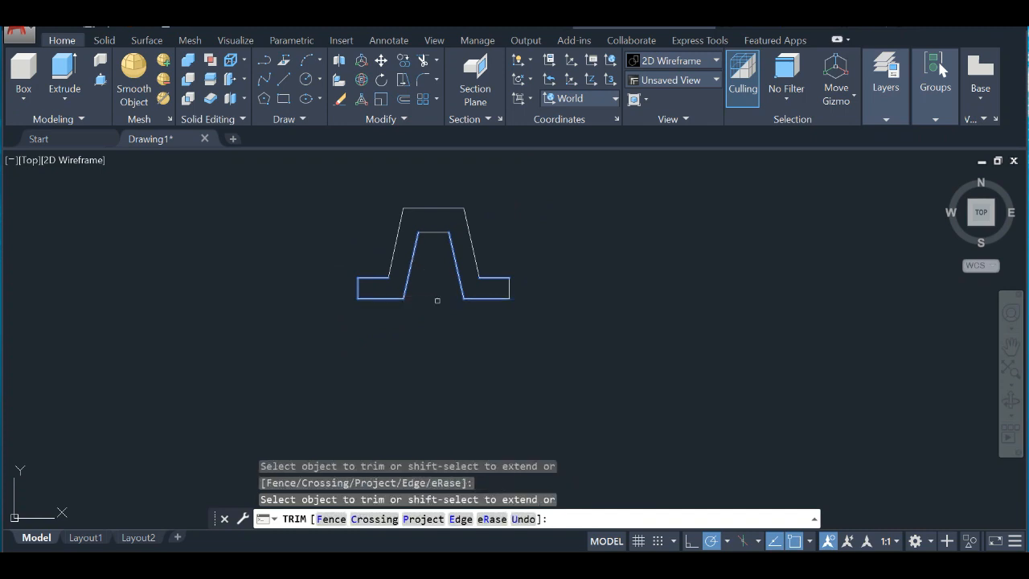
key("Return")
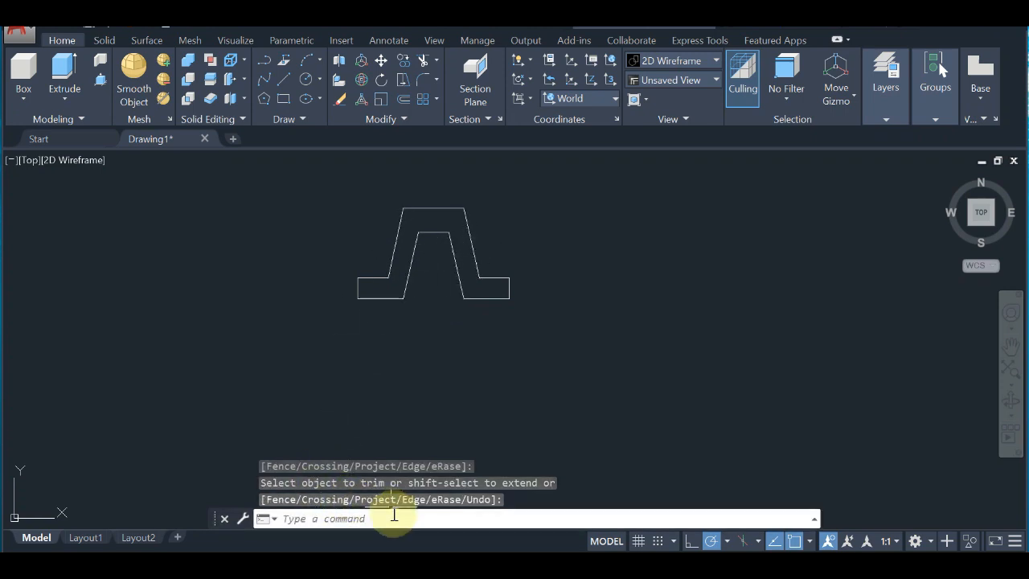
Convert all lines of the bracket profile into a region
left_click(394, 515)
type("REG")
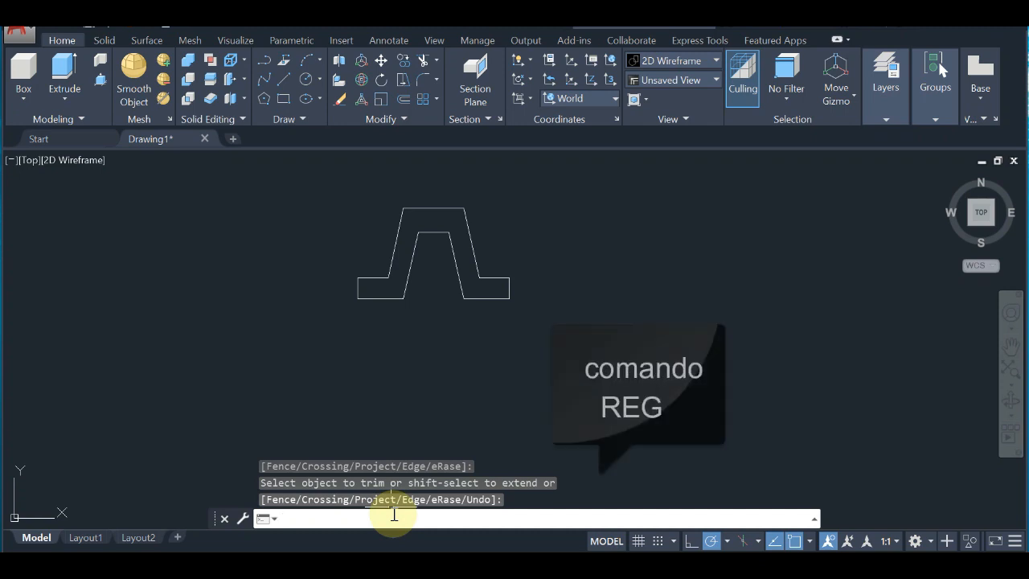
key("Return")
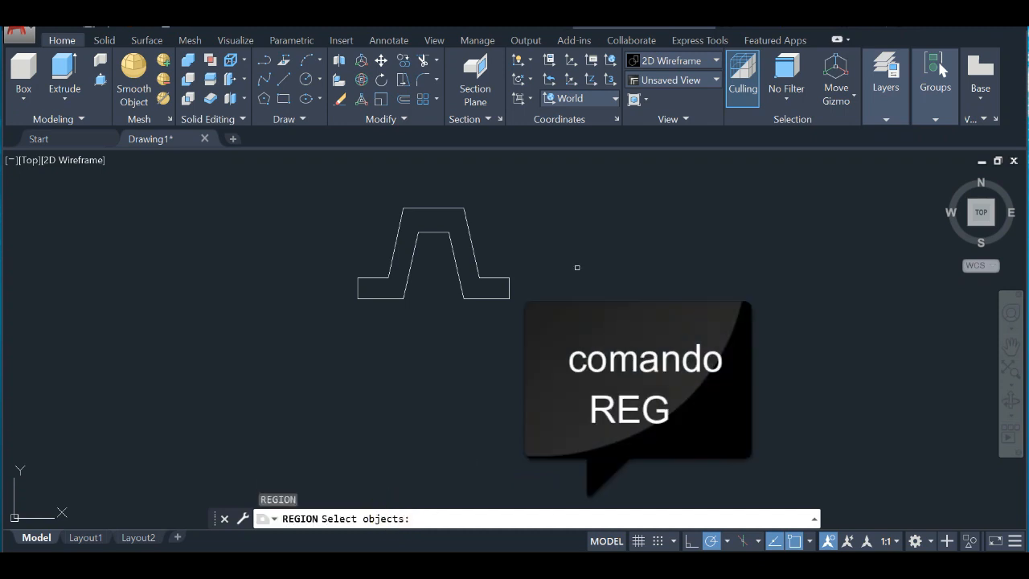
mouse_move(551, 179)
left_mouse_down()
mouse_move(490, 374)
mouse_move(345, 329)
mouse_move(368, 202)
left_mouse_up()
key("Return")
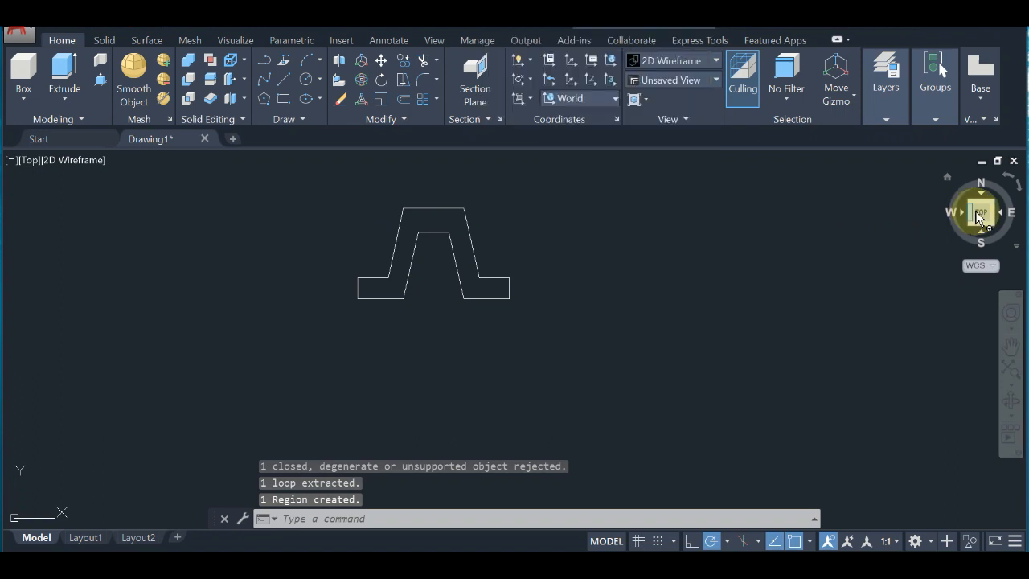
Extrude the bracket region as a solid to a height of 40 units
mouse_move(974, 217)
left_mouse_down()
mouse_move(905, 174)
mouse_move(941, 174)
left_mouse_up()
left_click(64, 72)
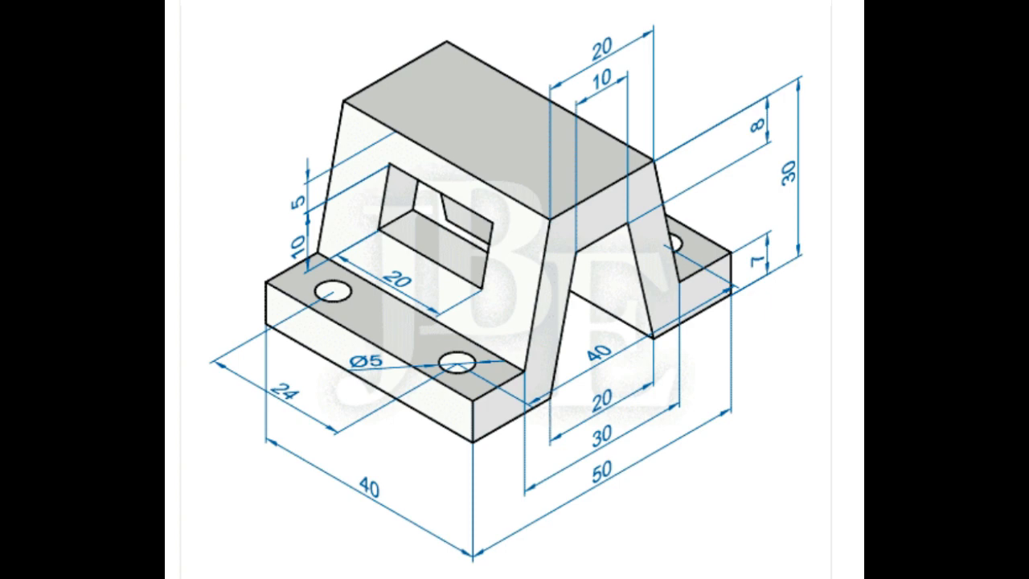
left_click(421, 255)
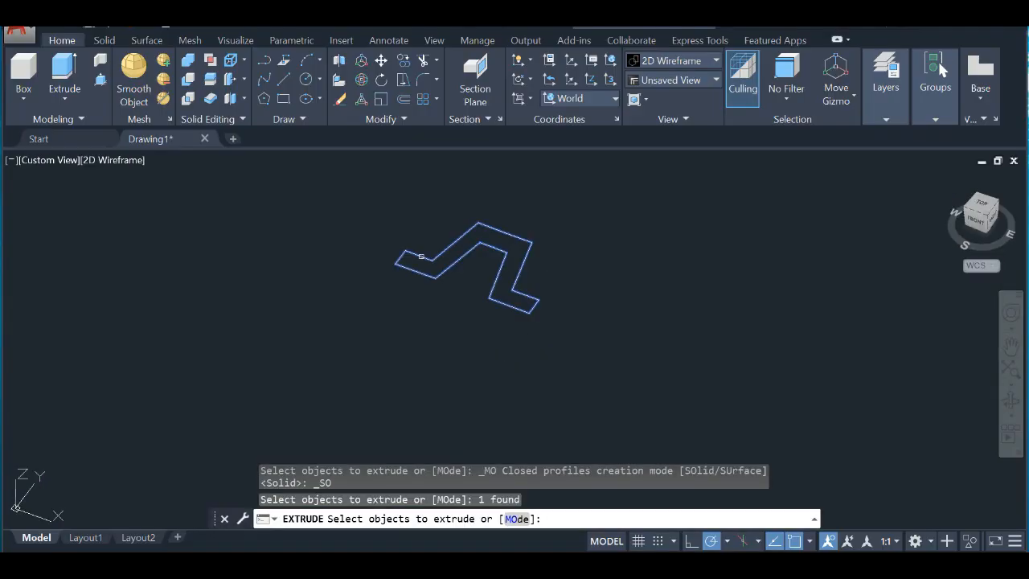
key("Return")
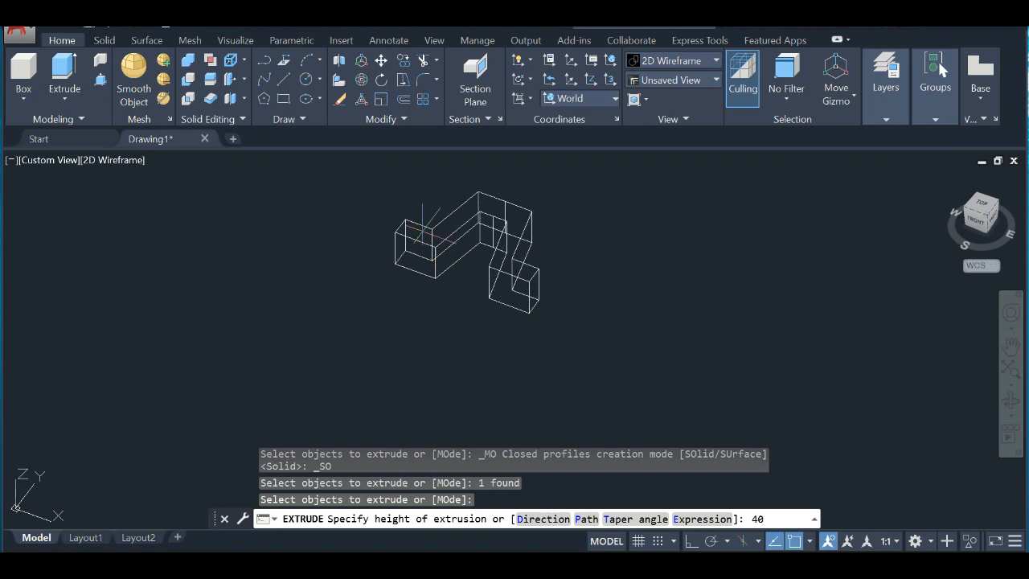
key("Return")
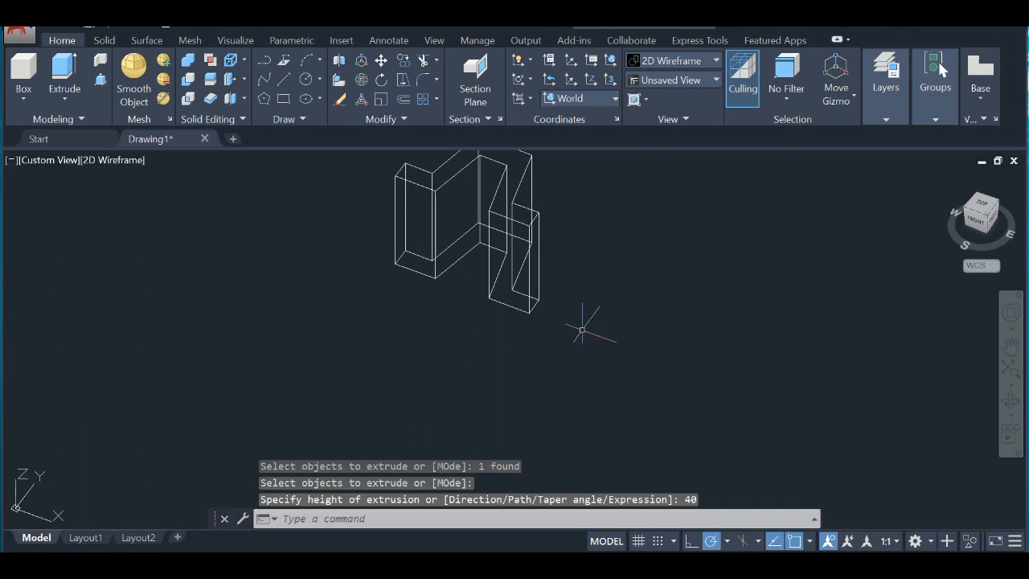
Set the visual style to Shades of Gray and turn the extruded bracket to the Top view
left_click(664, 62)
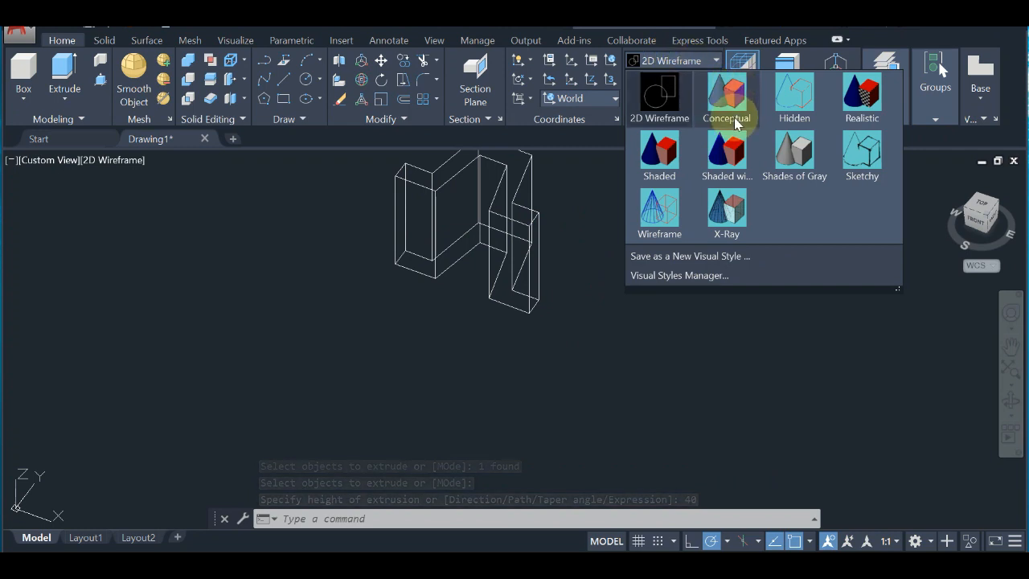
left_click(795, 149)
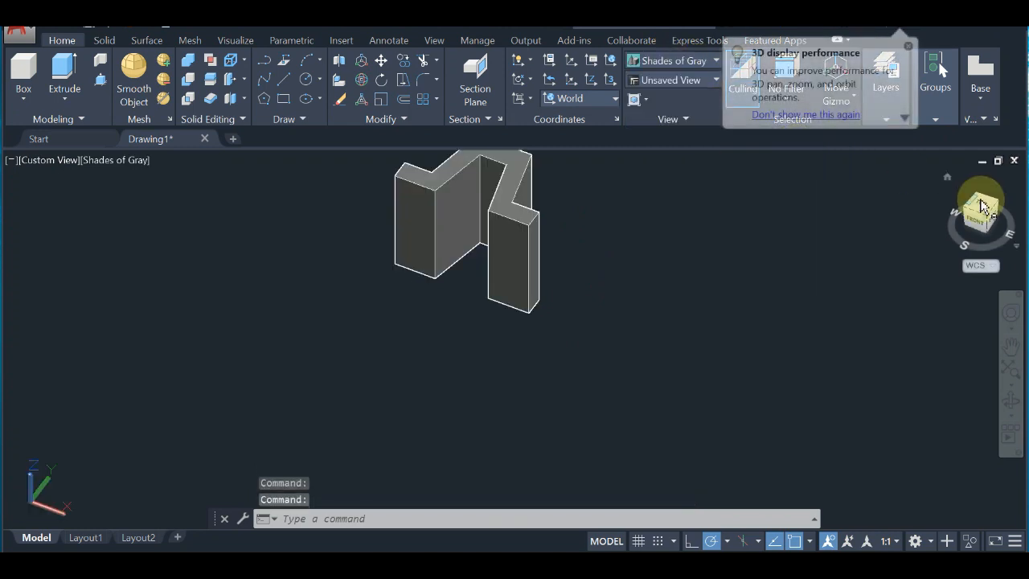
mouse_move(981, 207)
left_mouse_down()
mouse_move(967, 247)
mouse_move(977, 266)
mouse_move(1005, 269)
mouse_move(12, 264)
mouse_move(966, 281)
mouse_move(946, 266)
mouse_move(980, 287)
mouse_move(941, 255)
mouse_move(900, 255)
mouse_move(858, 207)
mouse_move(828, 206)
mouse_move(911, 257)
mouse_move(43, 278)
mouse_move(59, 286)
left_mouse_up()
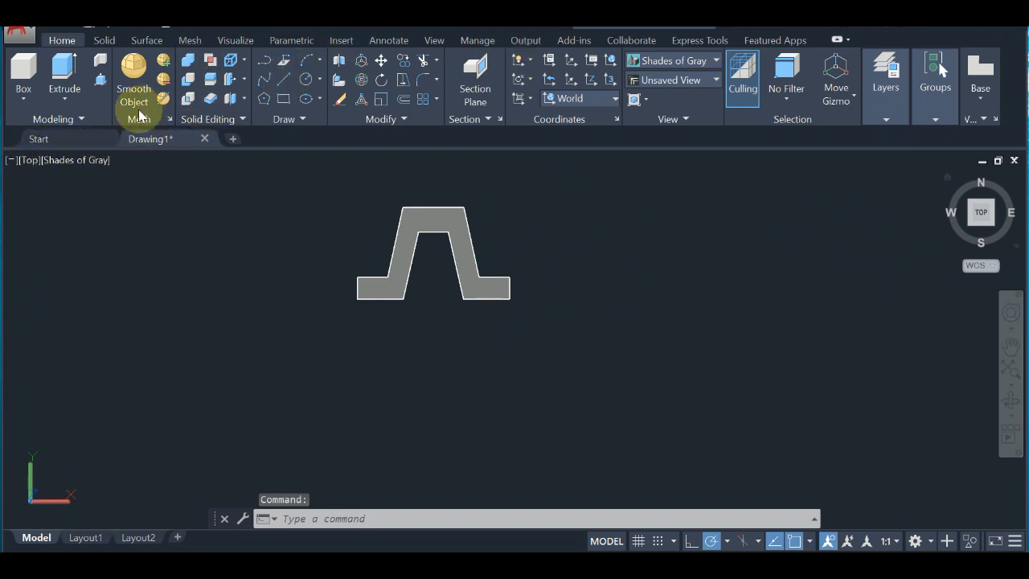
Switch the model to the SE Isometric view
double_click(29, 160)
left_click(31, 165)
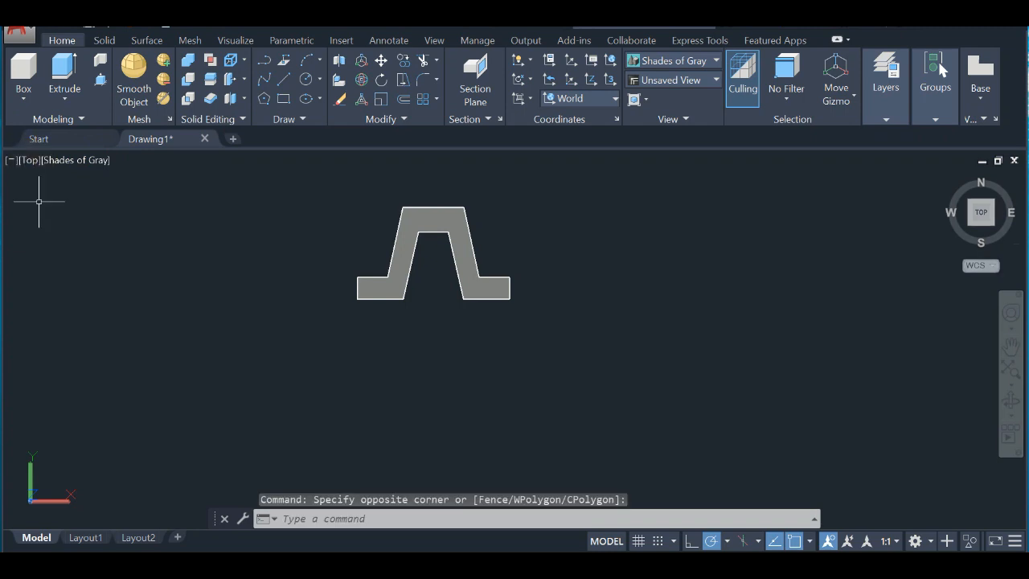
left_click(29, 165)
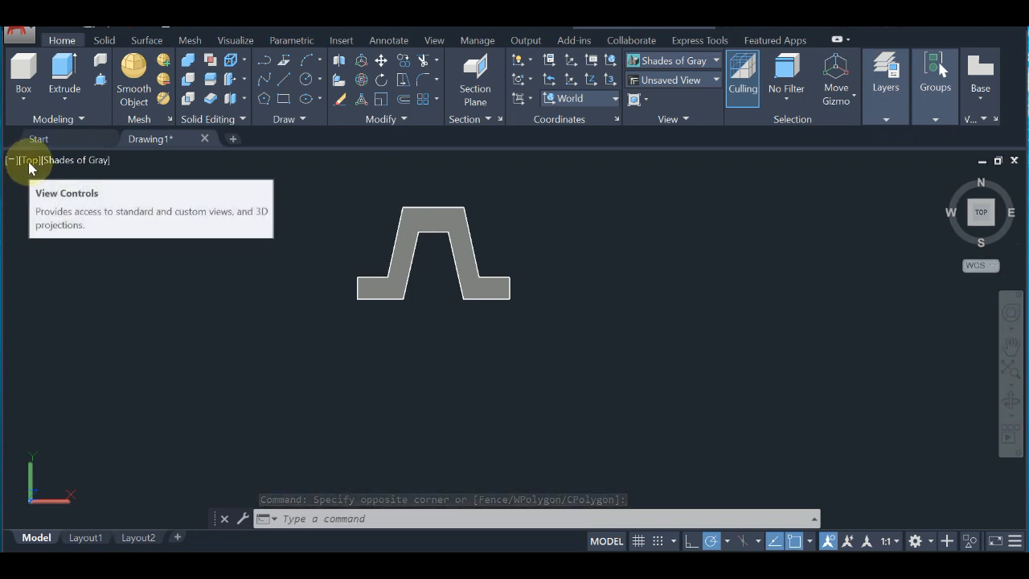
left_click(236, 40)
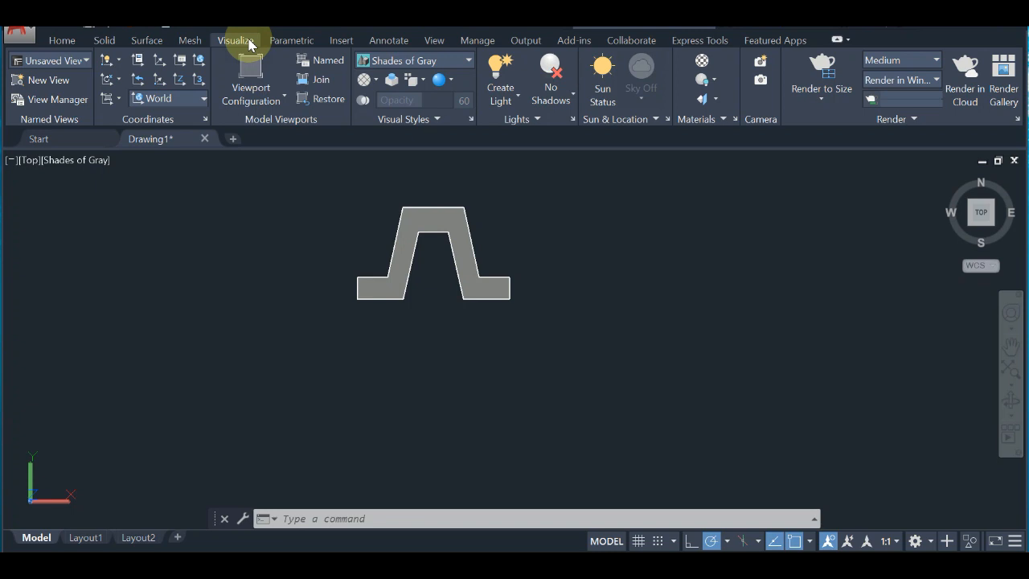
left_click(434, 42)
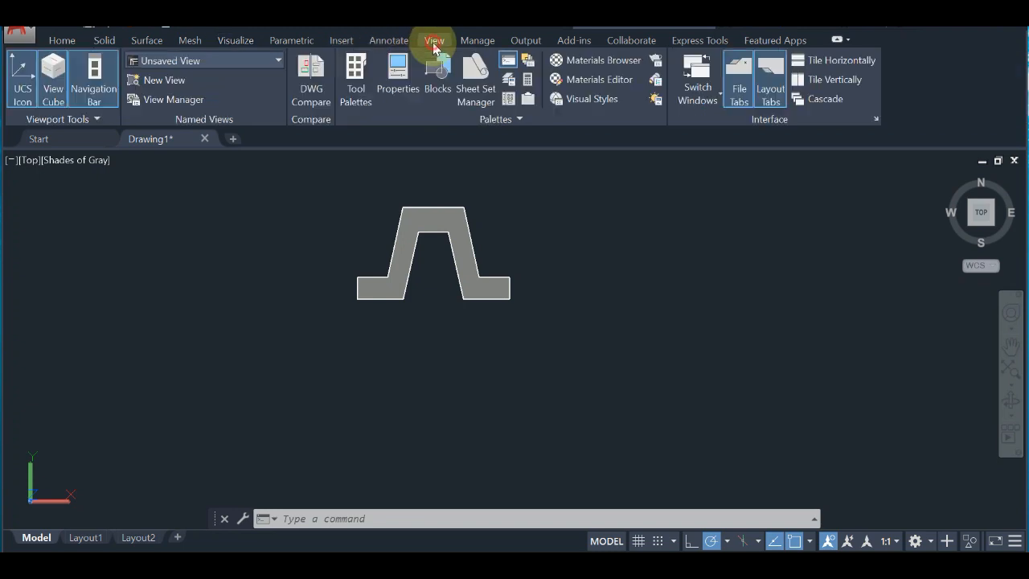
left_click(231, 62)
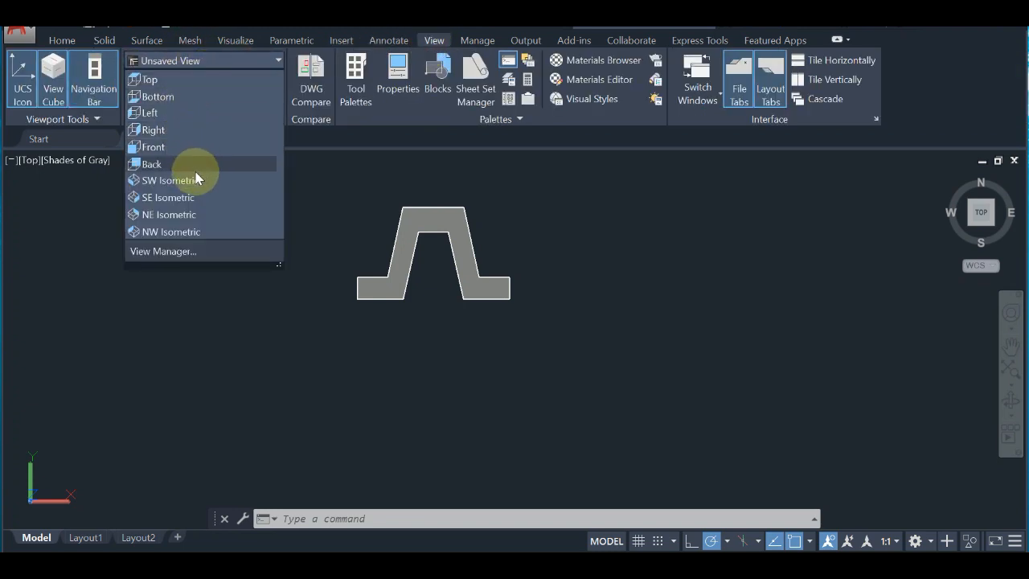
left_click(200, 199)
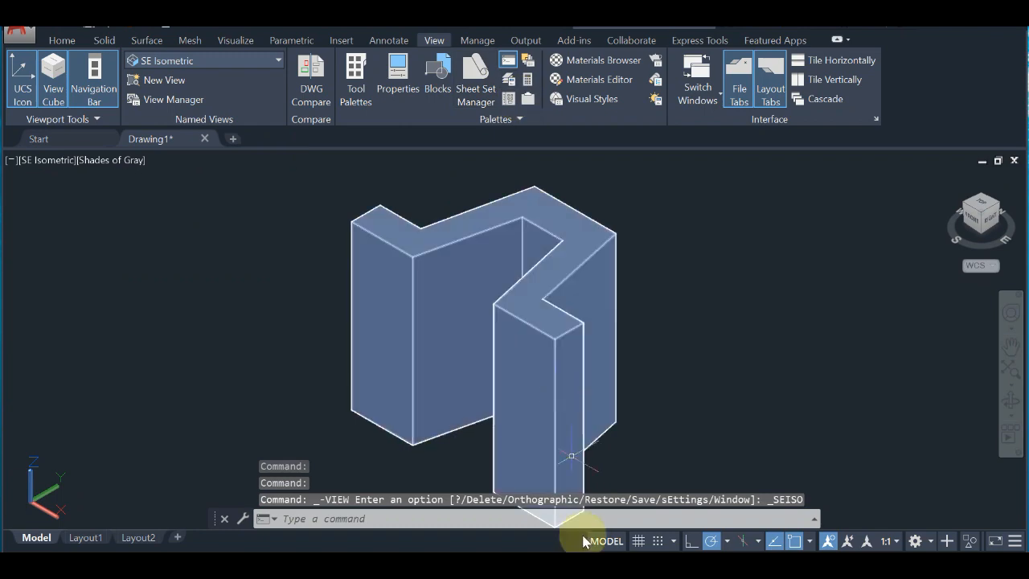
Draw a centre line on the flange's inner face, joining the midpoints of its two short edges
left_click(984, 205)
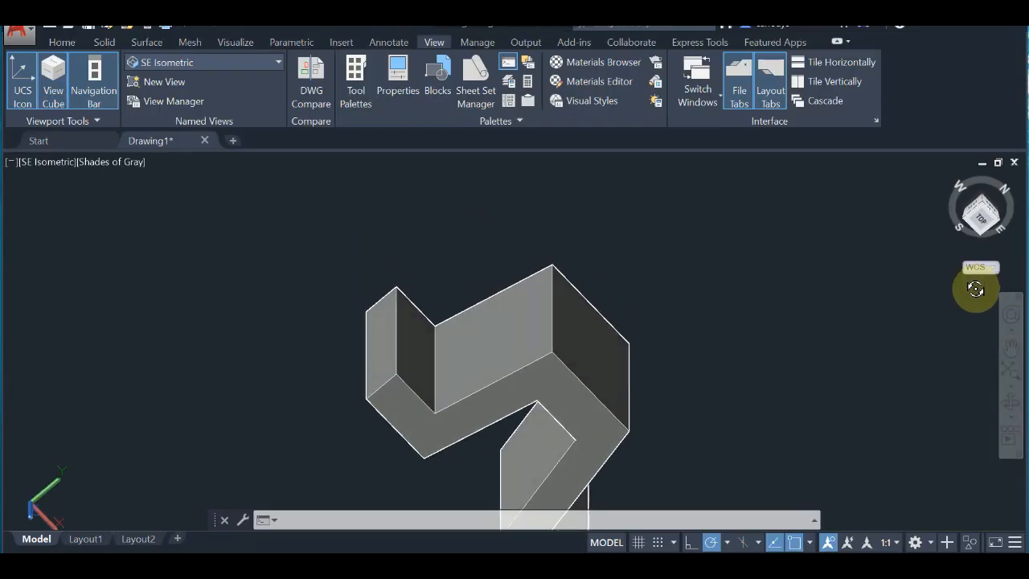
left_click_drag(976, 290, 988, 271)
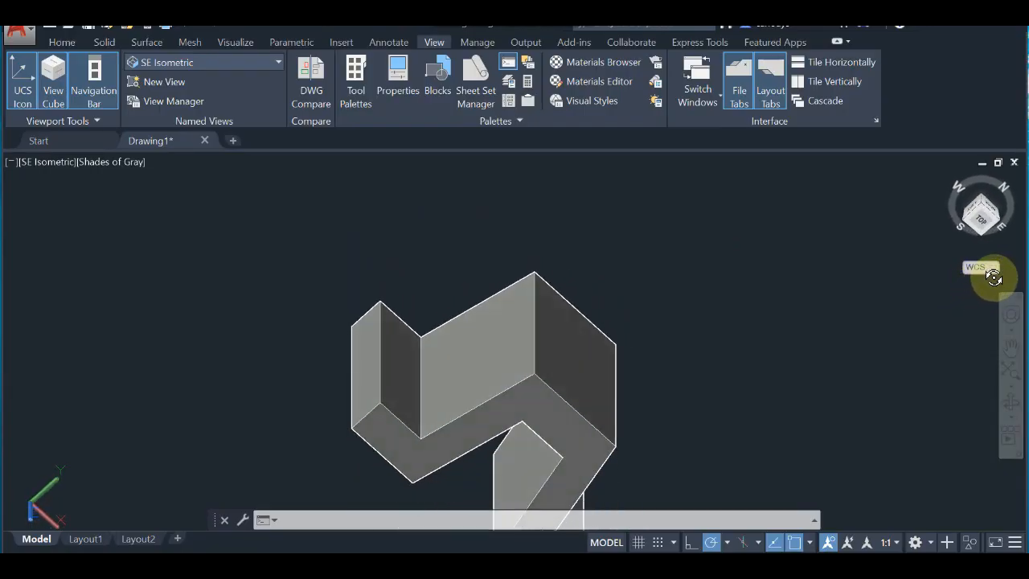
left_click(62, 41)
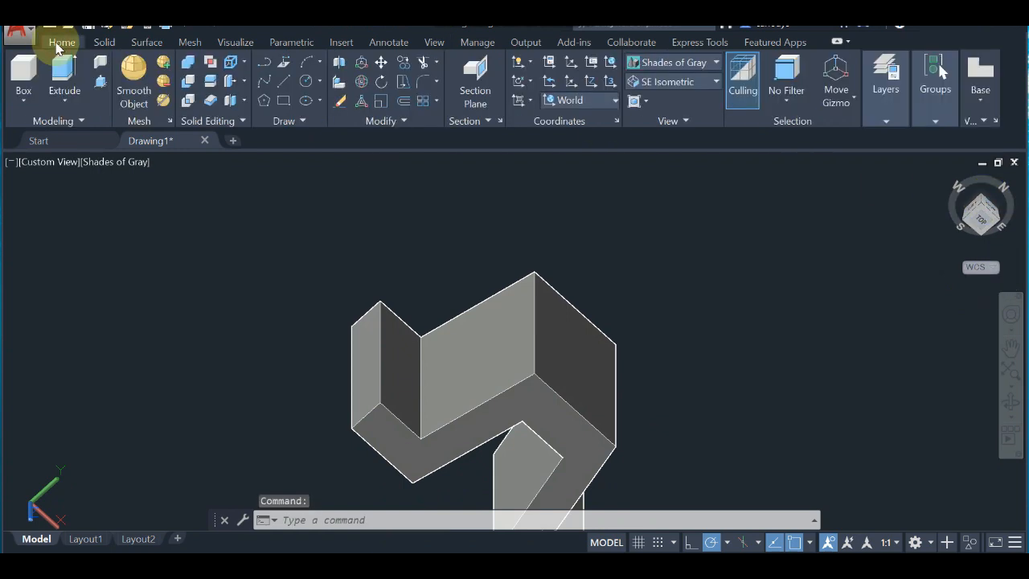
left_click(283, 83)
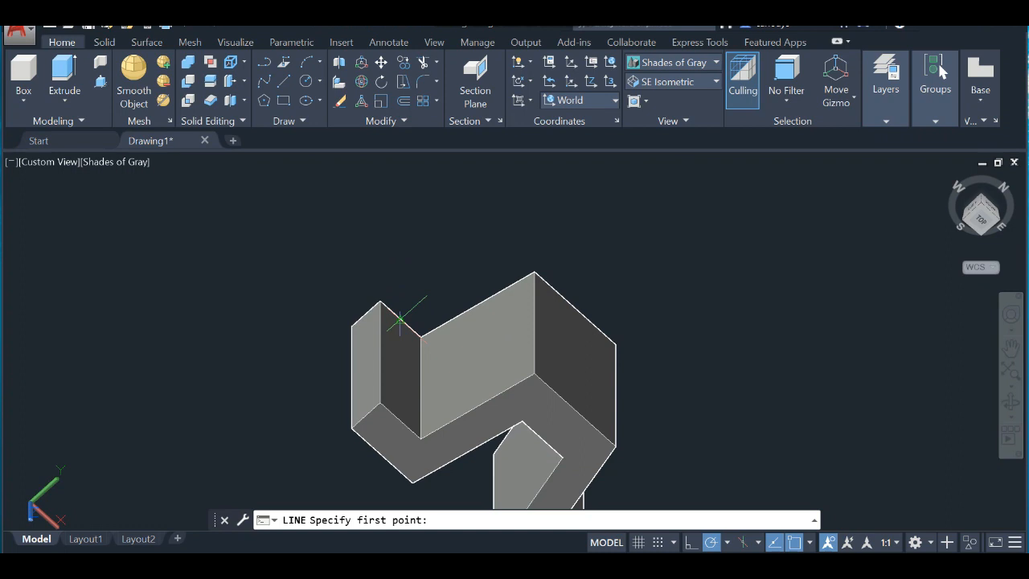
left_click(400, 321)
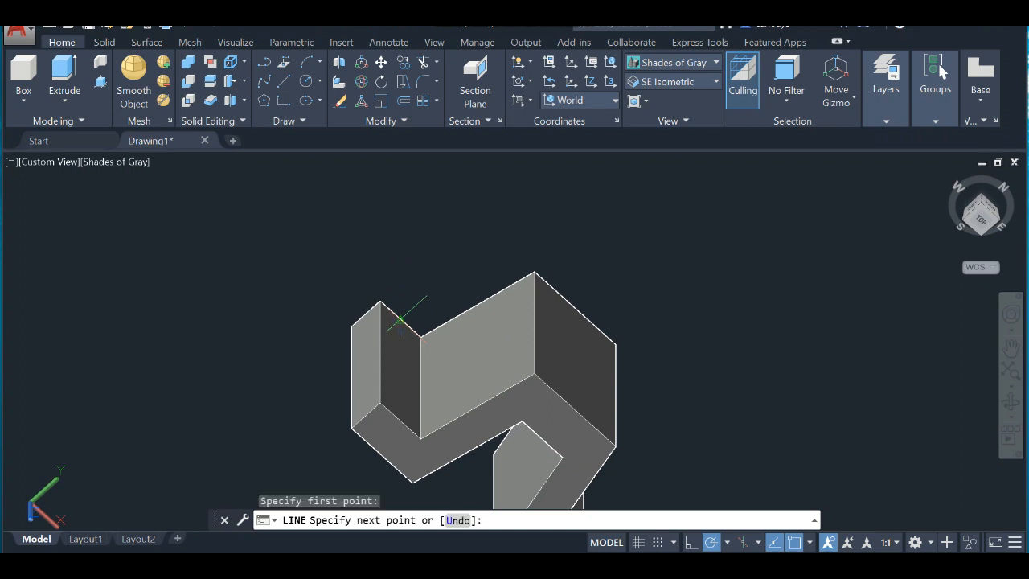
left_click(400, 419)
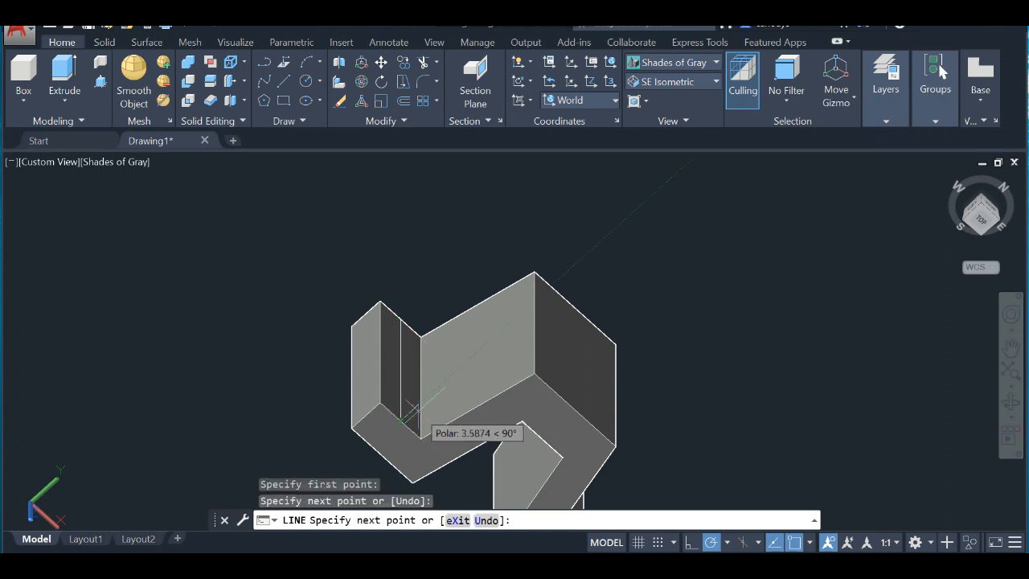
key("Return")
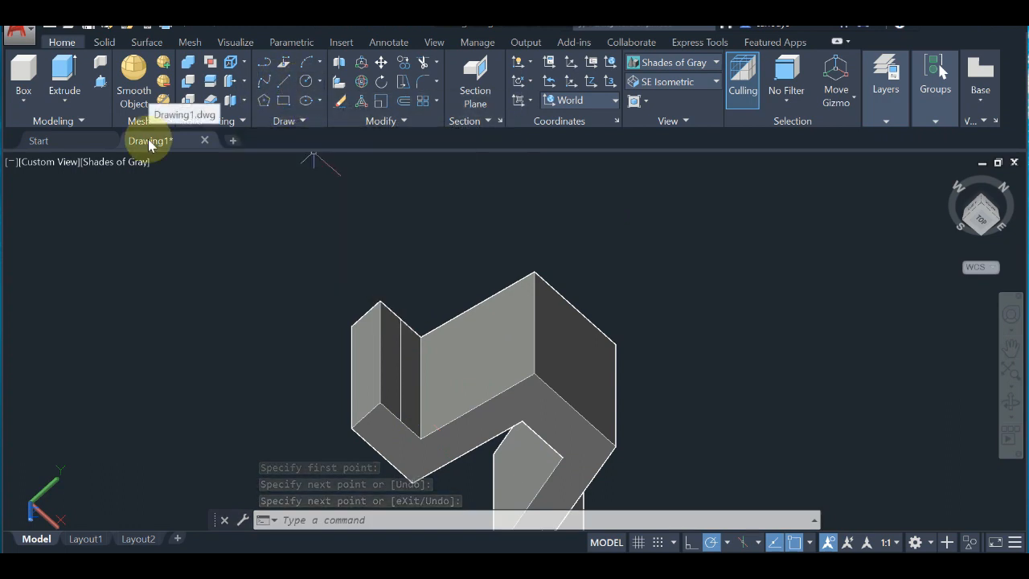
Create a cylinder of radius 2.5 through the flange, centred on the centre line 12 units from its midpoint
left_click(24, 98)
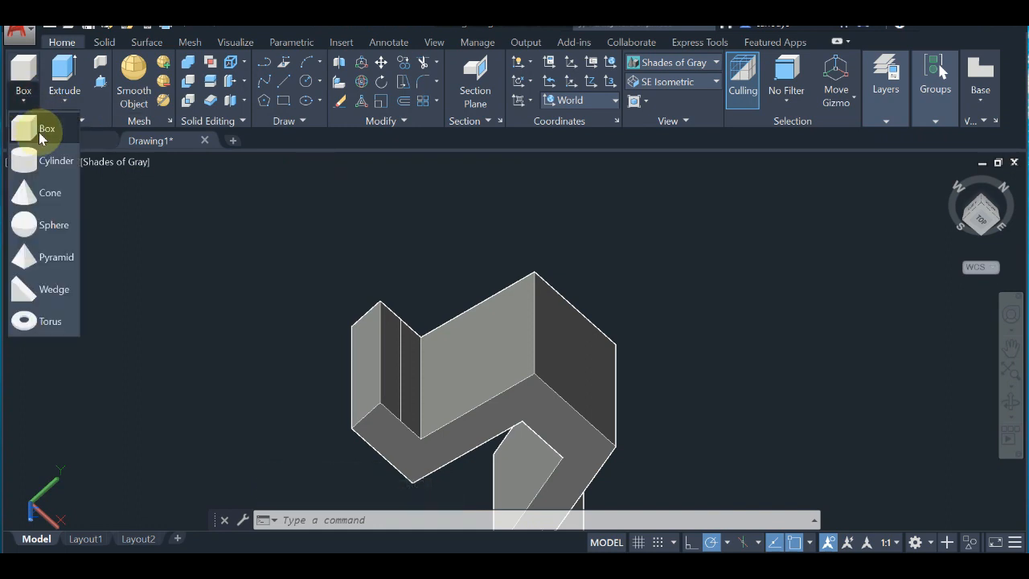
left_click(49, 163)
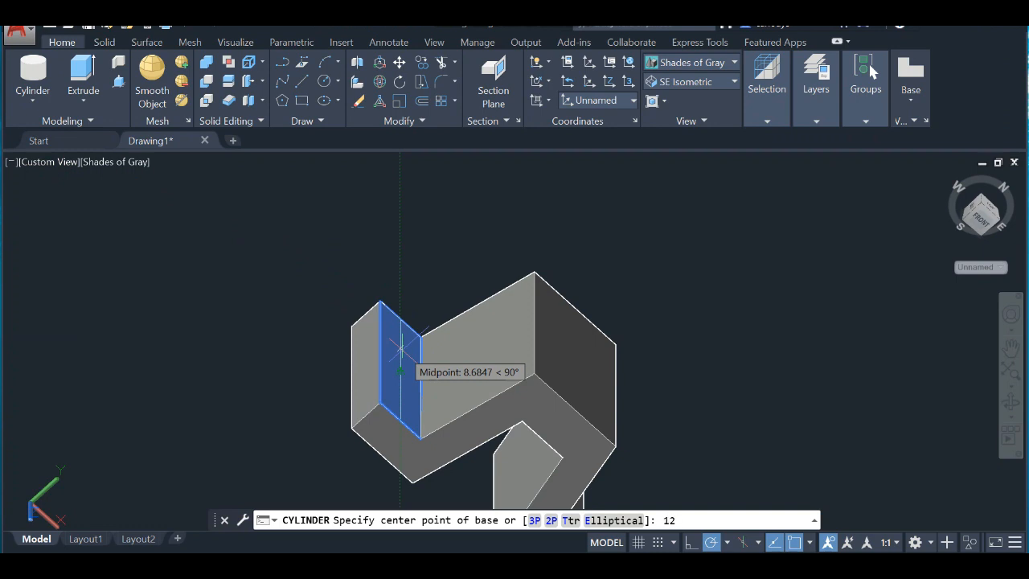
key("Return")
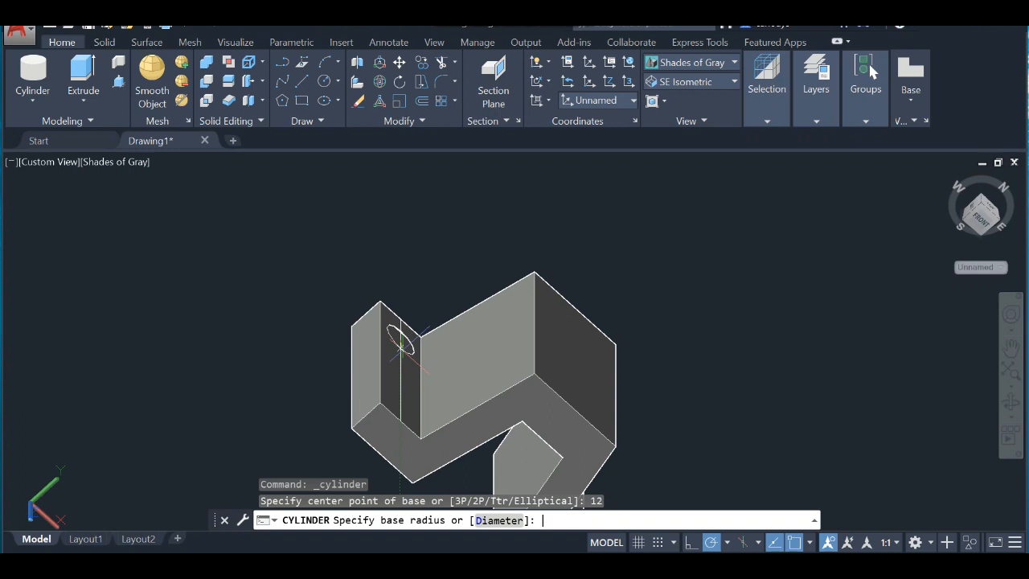
type("2.5")
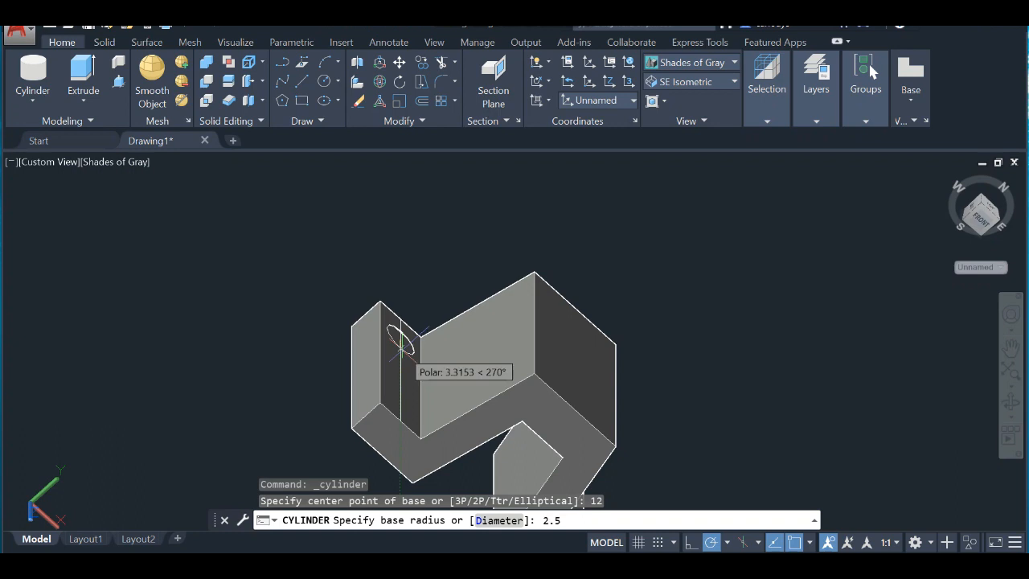
key("Return")
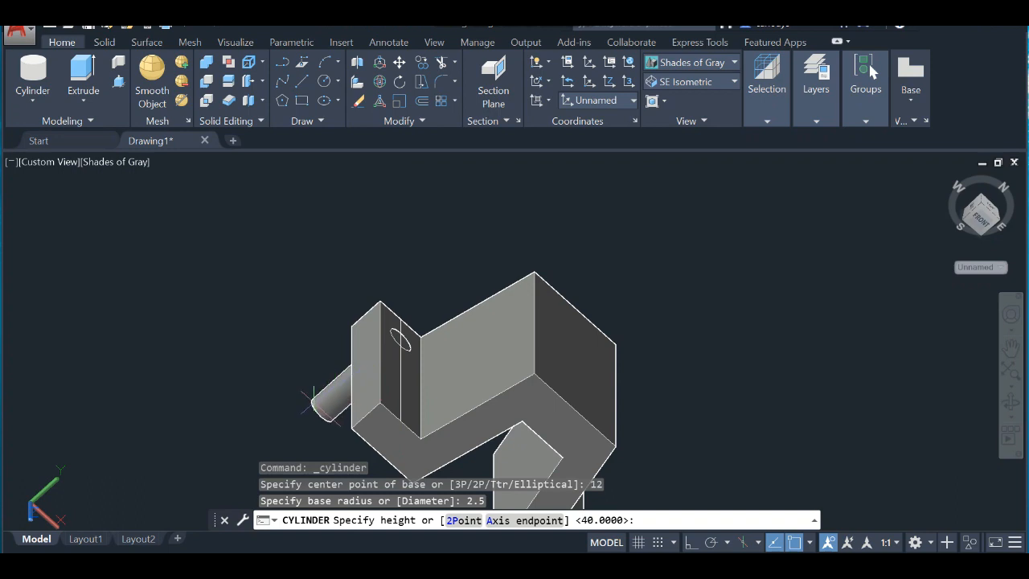
left_click(312, 399)
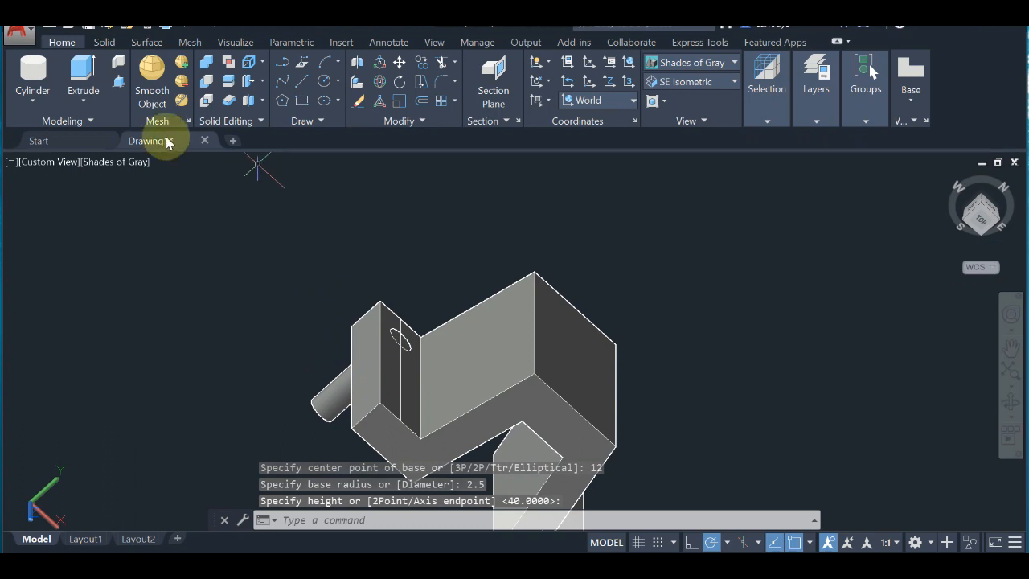
Copy the cylinder from its face centre 24 units along the flange's centre line toward the other end
left_click(427, 68)
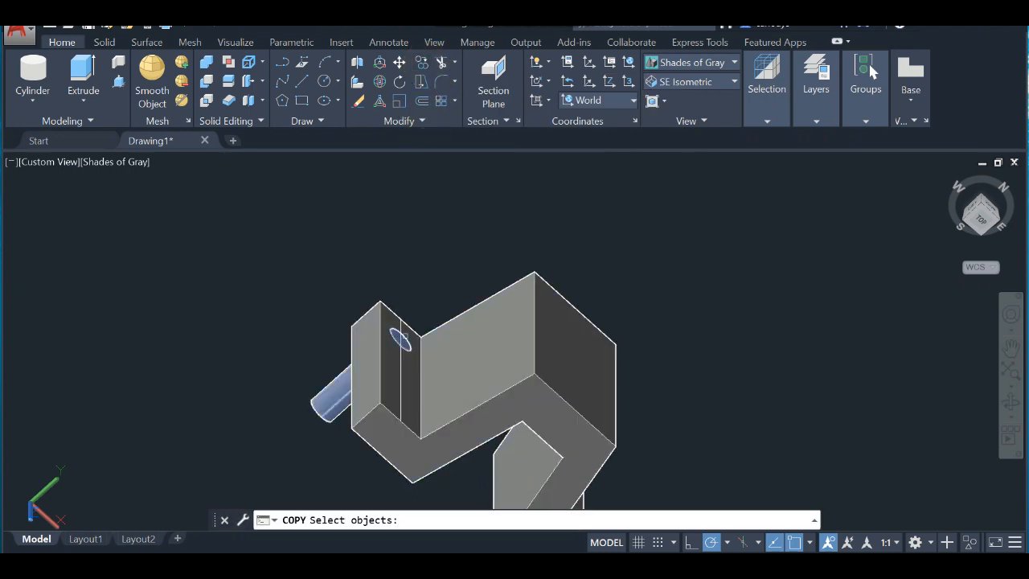
left_click(405, 337)
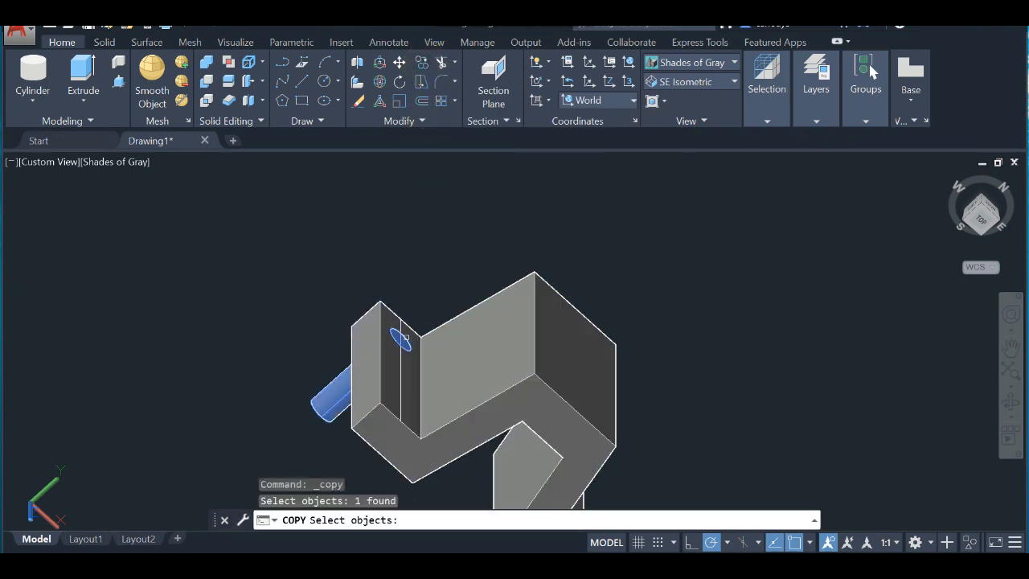
key("Return")
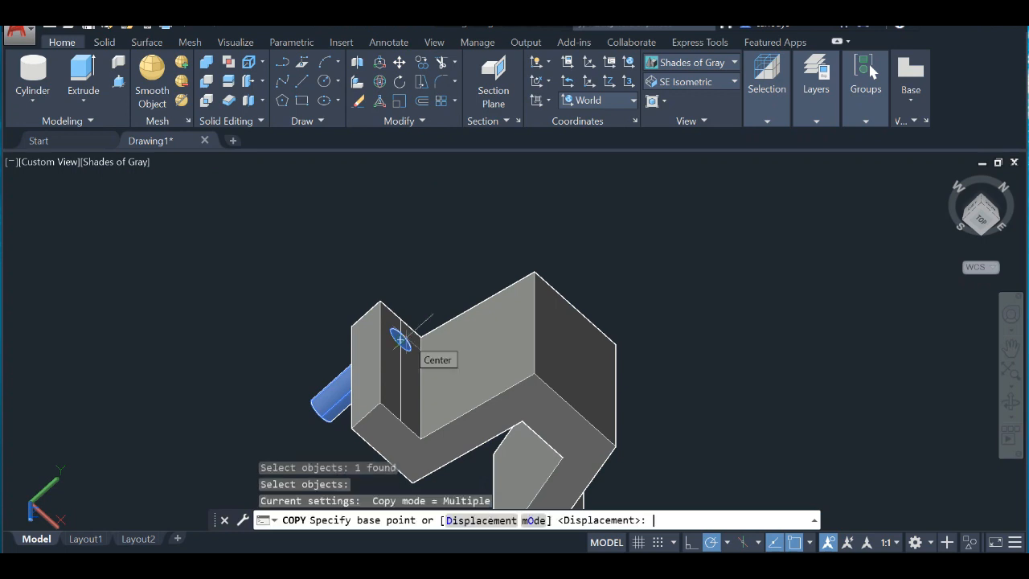
scroll(400, 340, "up", 5)
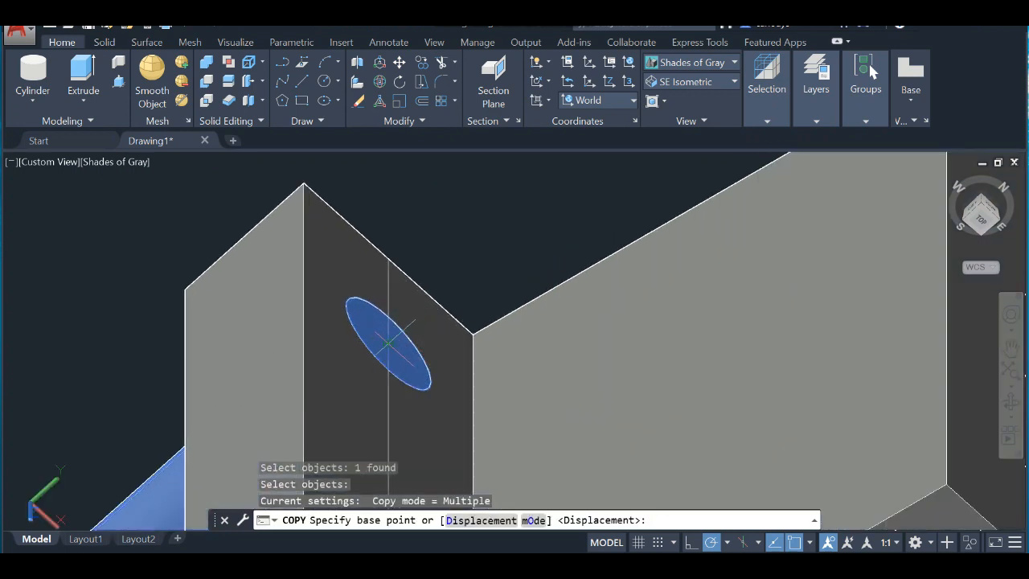
left_click(389, 342)
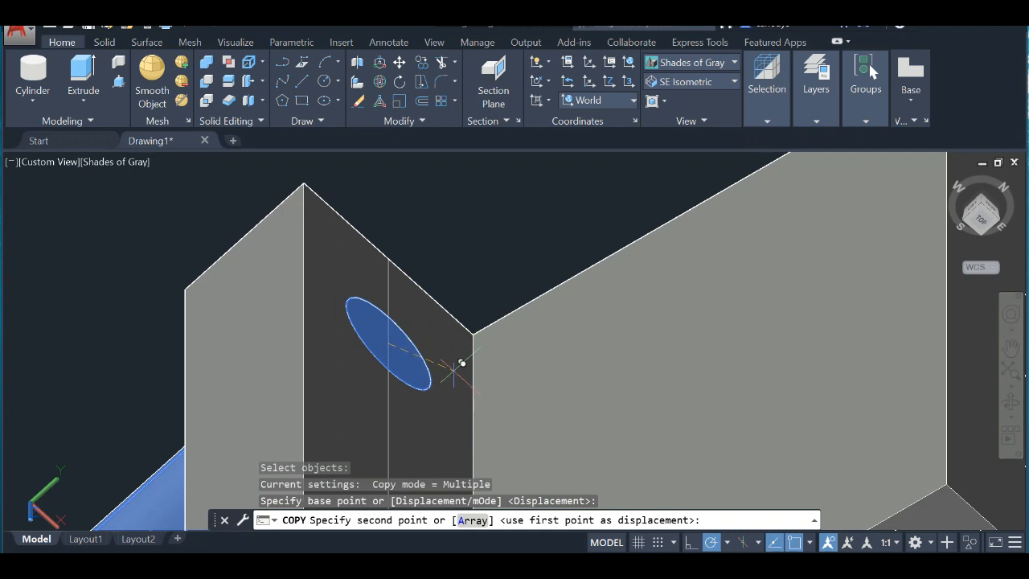
scroll(443, 391, "down", 5)
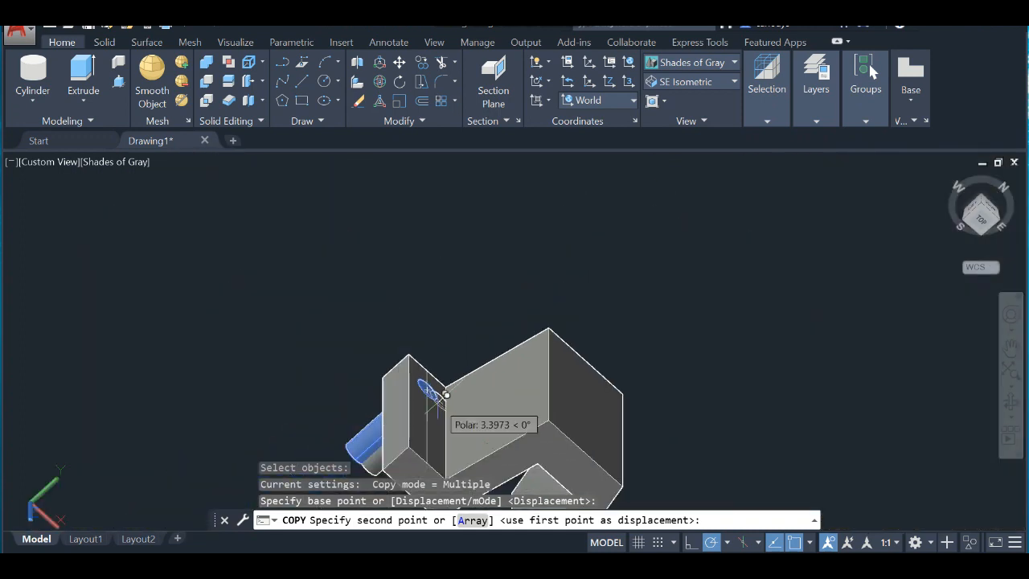
scroll(446, 394, "down", 2)
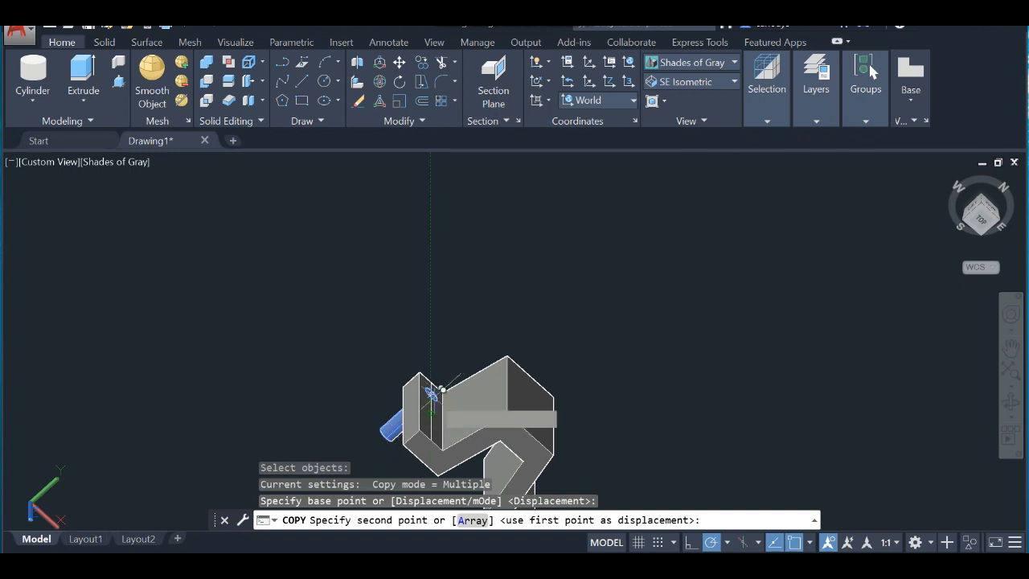
scroll(442, 390, "up", 2)
scroll(442, 389, "up", 4)
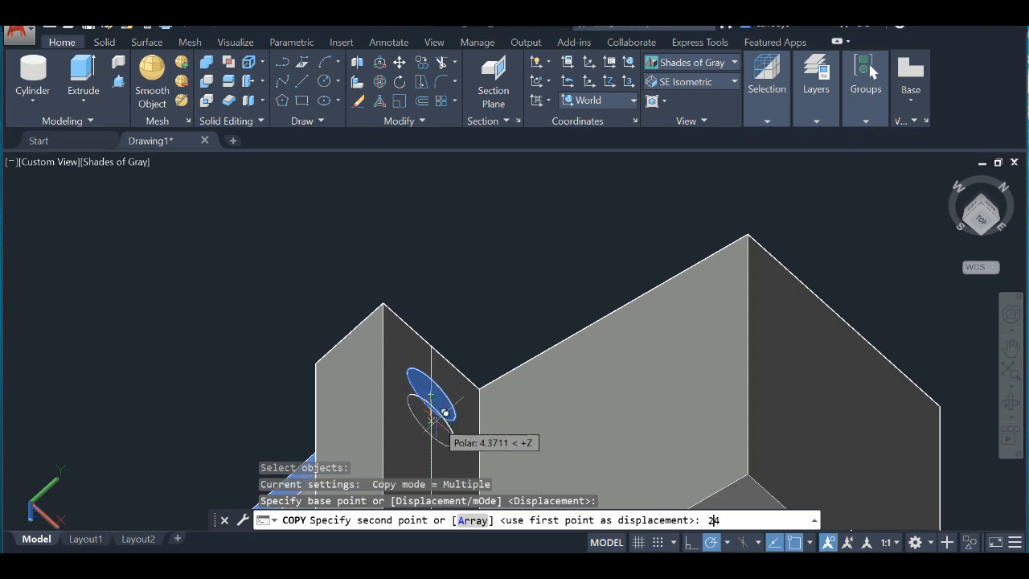
key("Return")
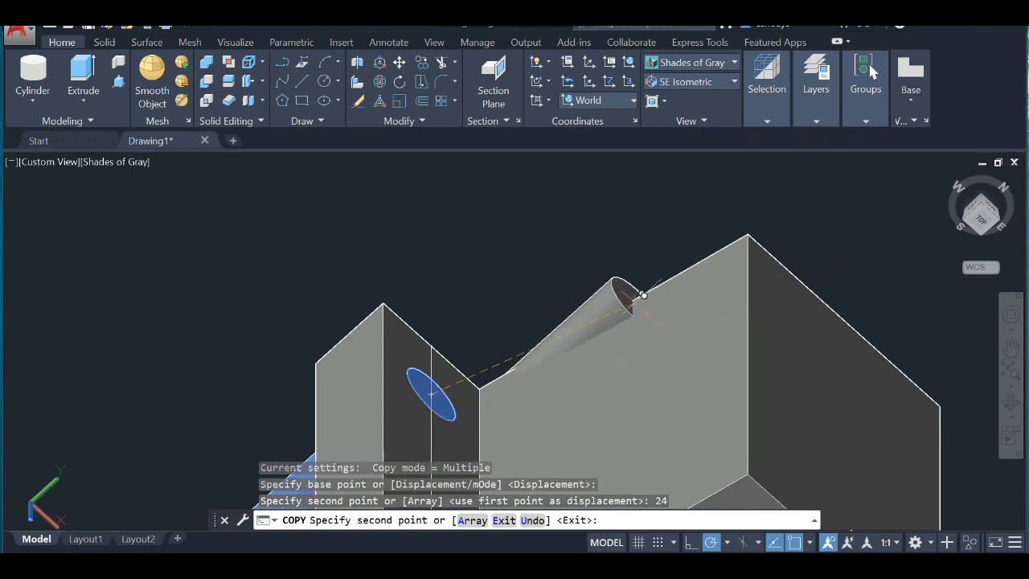
scroll(639, 293, "down", 5)
scroll(643, 294, "up", 3)
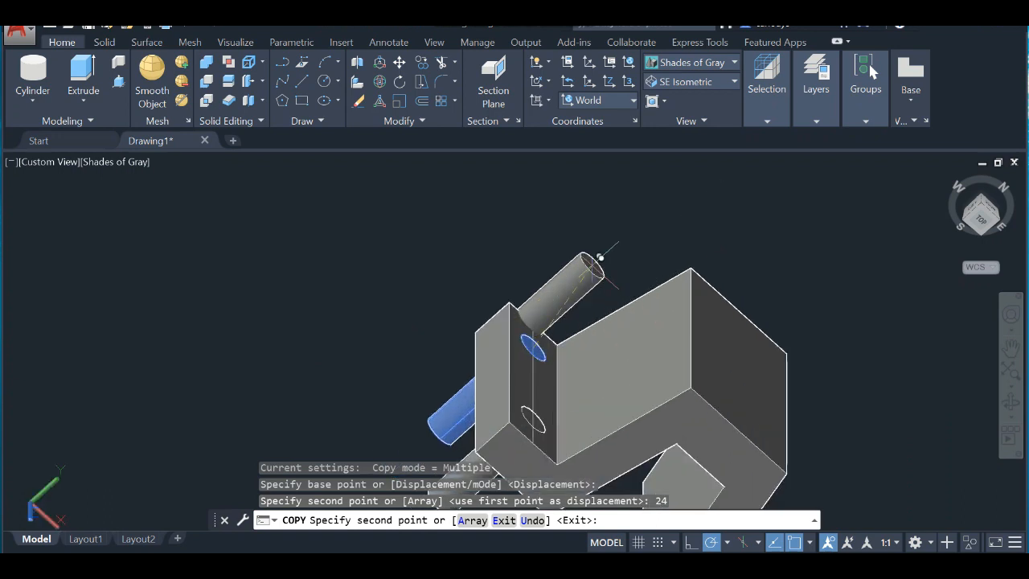
key("Escape")
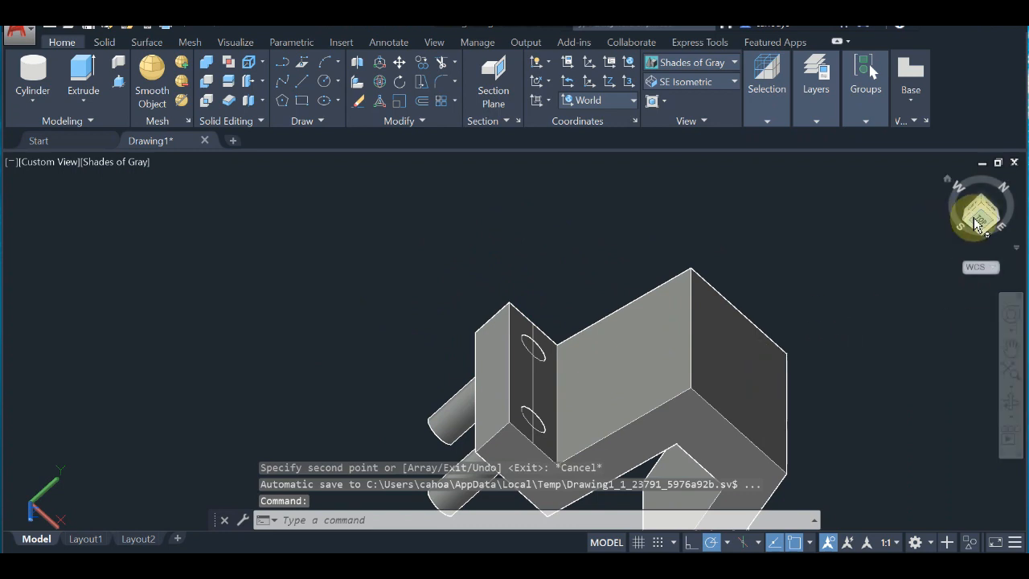
Draw a centre line on the opposite flange's face, joining the midpoints of its two short edges
left_click_drag(976, 224, 889, 235)
scroll(736, 250, "down", 5)
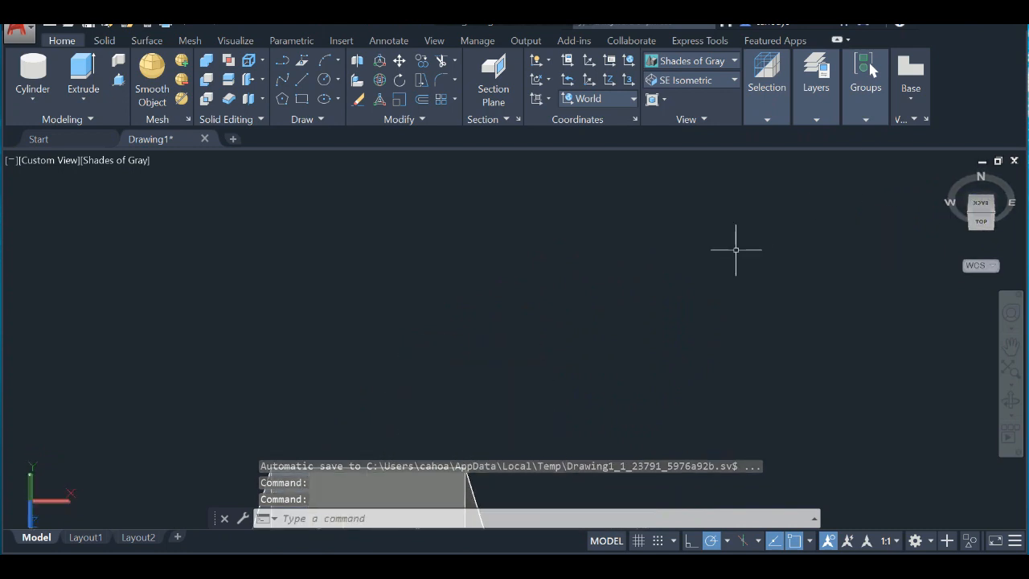
scroll(735, 250, "up", 3)
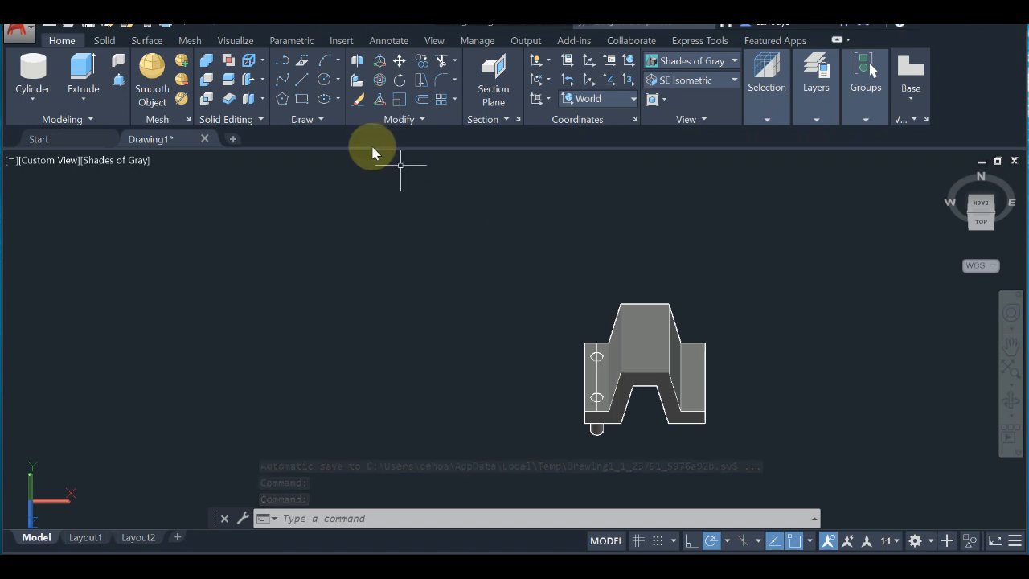
left_click(303, 81)
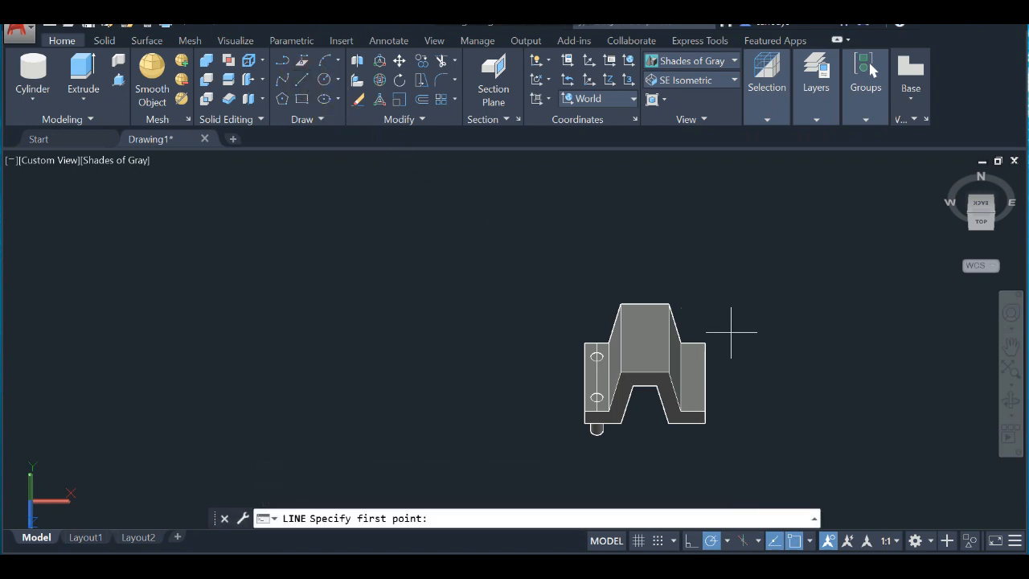
left_click(692, 344)
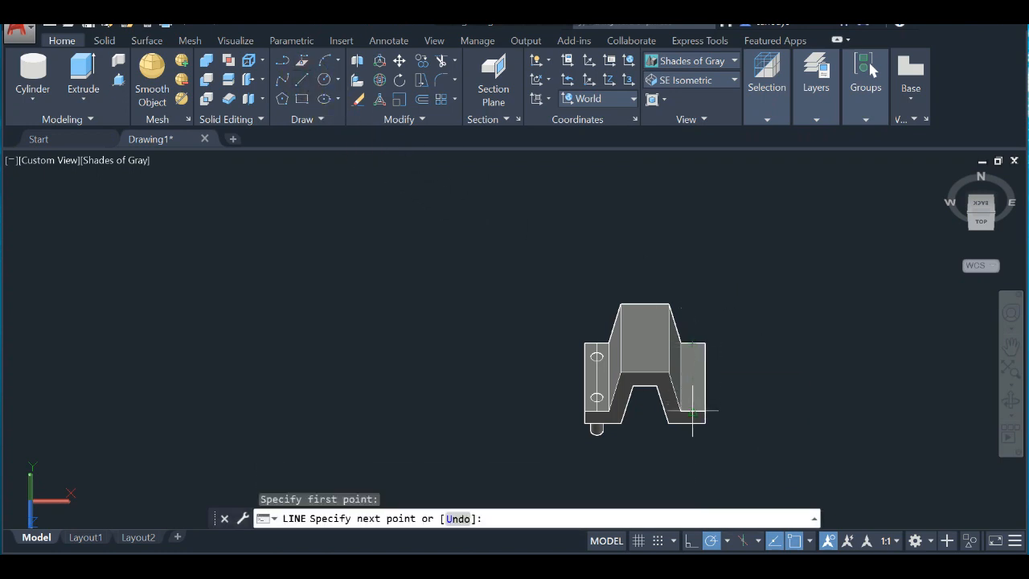
left_click(692, 411)
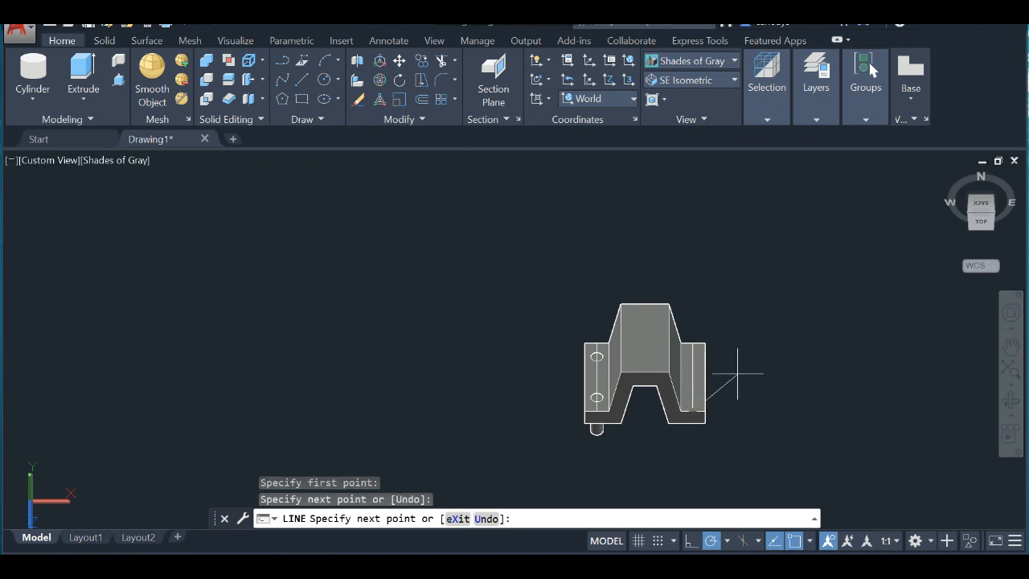
key("Return")
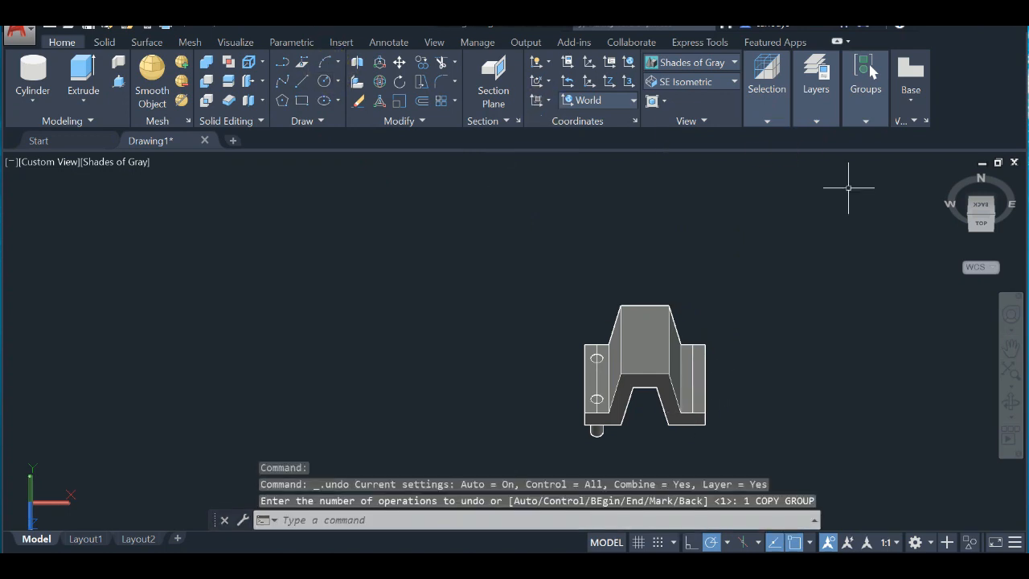
Copy the lower cylinder from its face centre to two points on the opposite flange's centre line, level with the existing pair of holes
mouse_move(993, 230)
left_mouse_down()
mouse_move(981, 214)
mouse_move(956, 212)
mouse_move(950, 180)
mouse_move(1010, 180)
mouse_move(9, 217)
mouse_move(992, 243)
mouse_move(911, 257)
left_mouse_up()
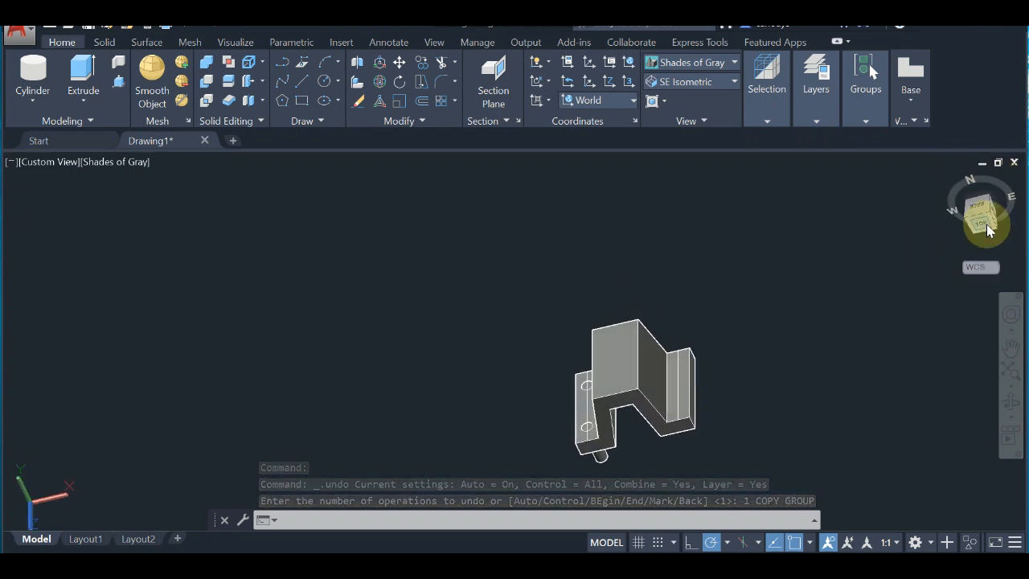
left_click(426, 65)
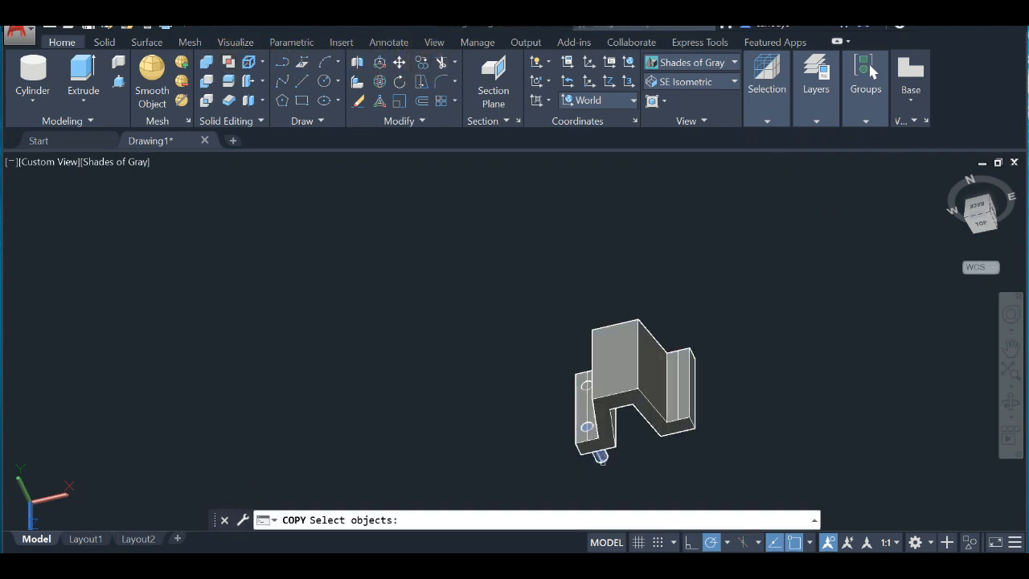
left_click(600, 456)
key("Return")
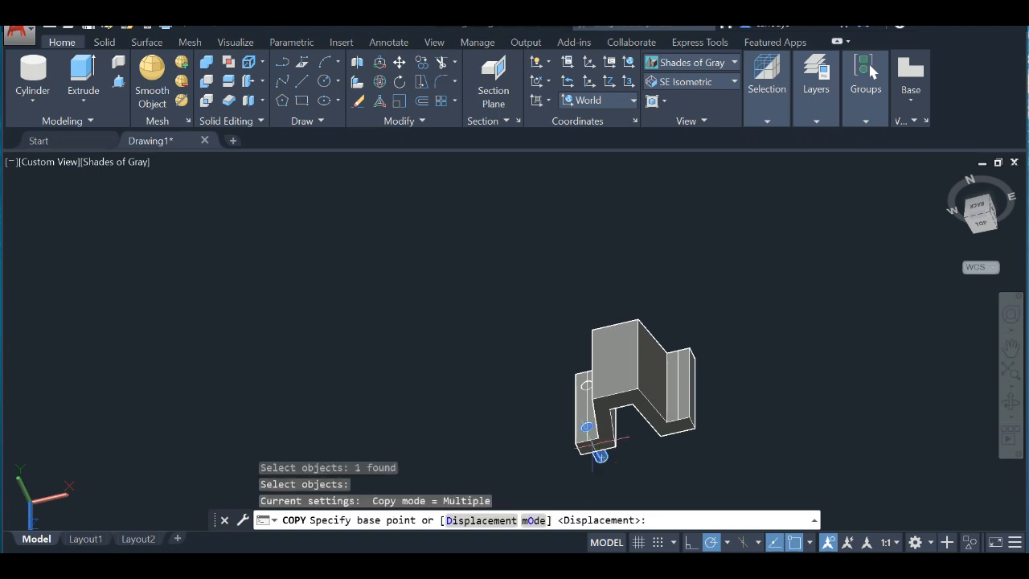
scroll(588, 442, "up", 5)
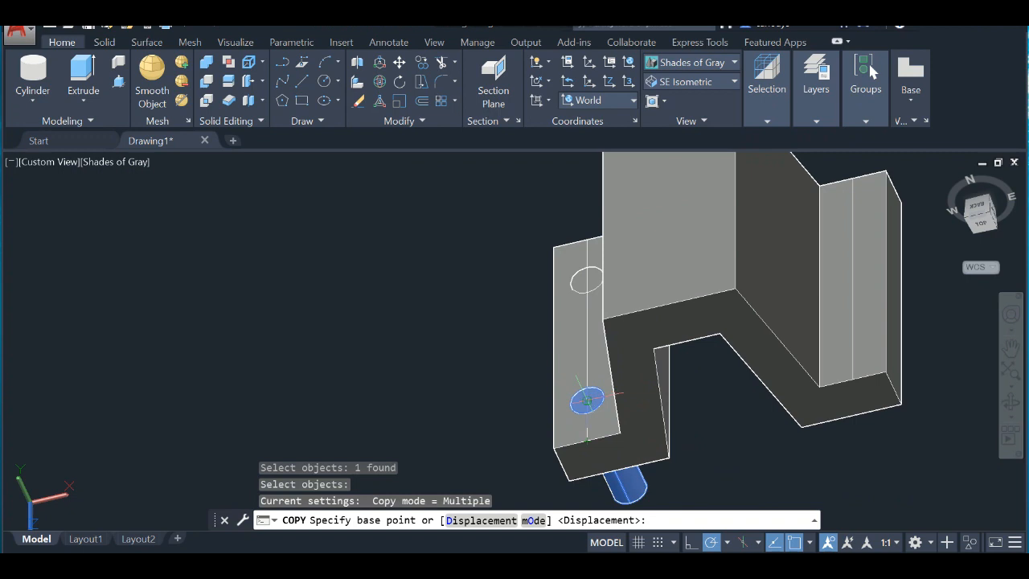
left_click(588, 400)
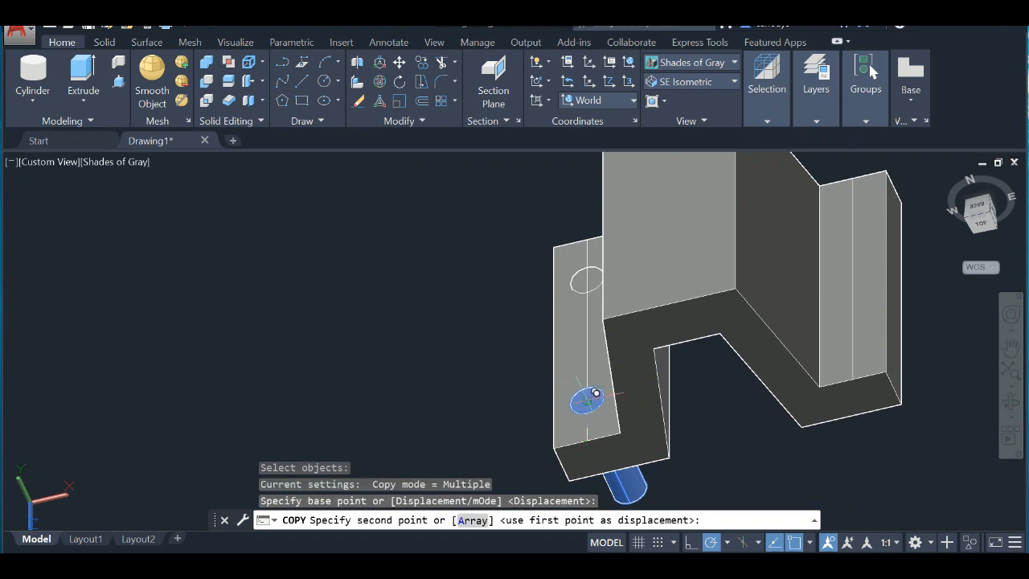
left_click(854, 334)
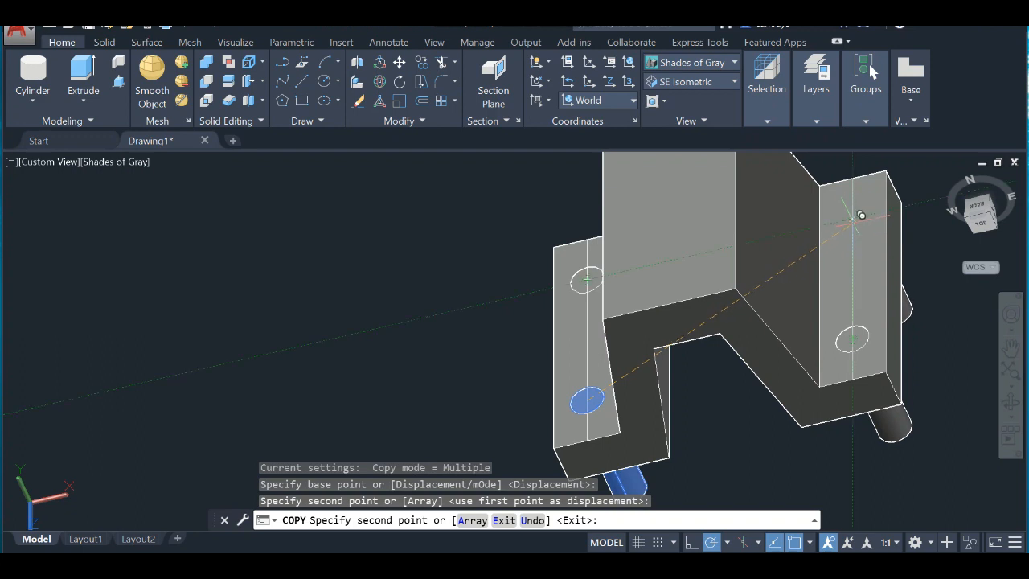
left_click(852, 219)
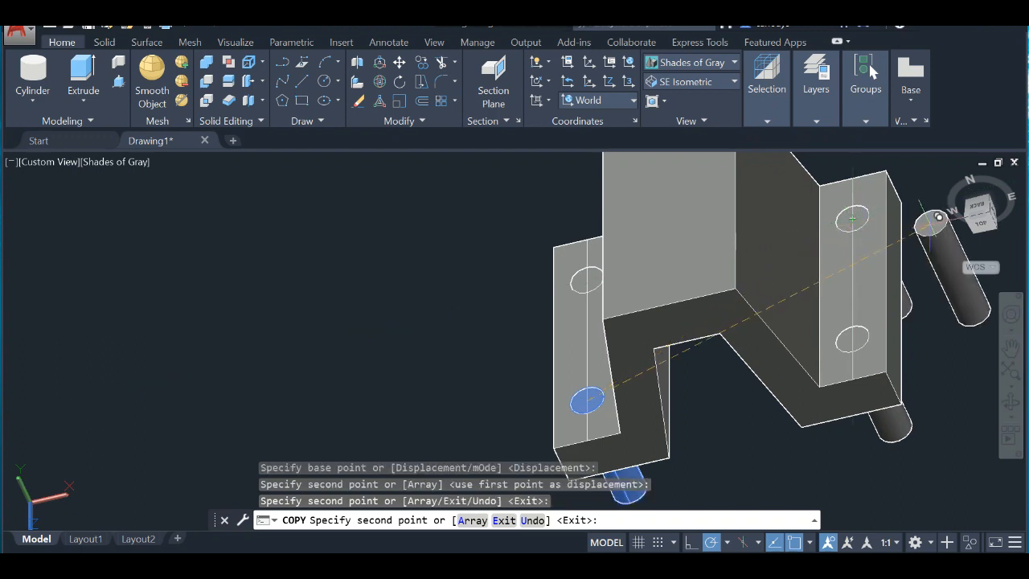
key("Return")
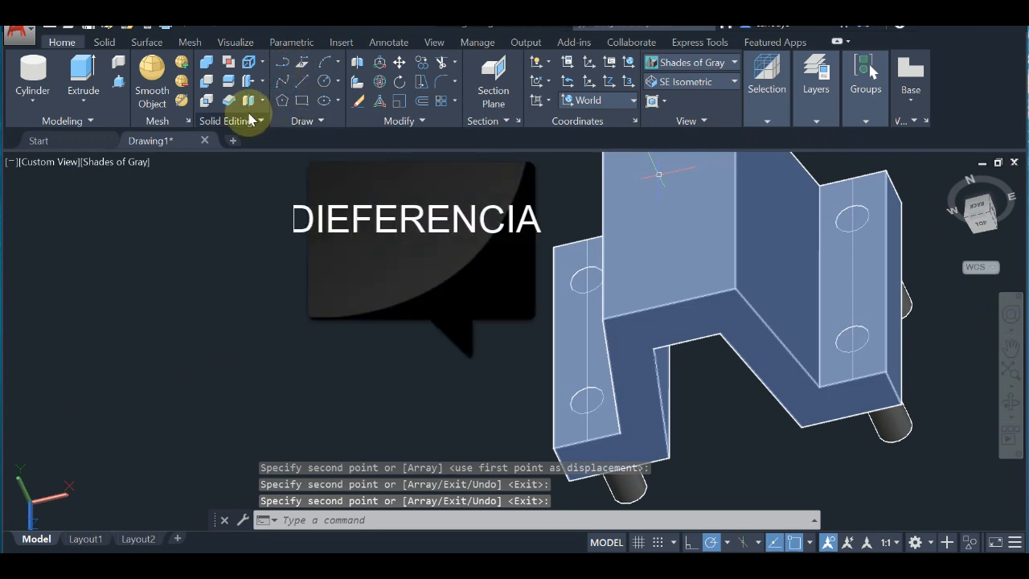
Subtract all four cylinders from the bracket solid to cut the holes through both flanges
left_click(205, 90)
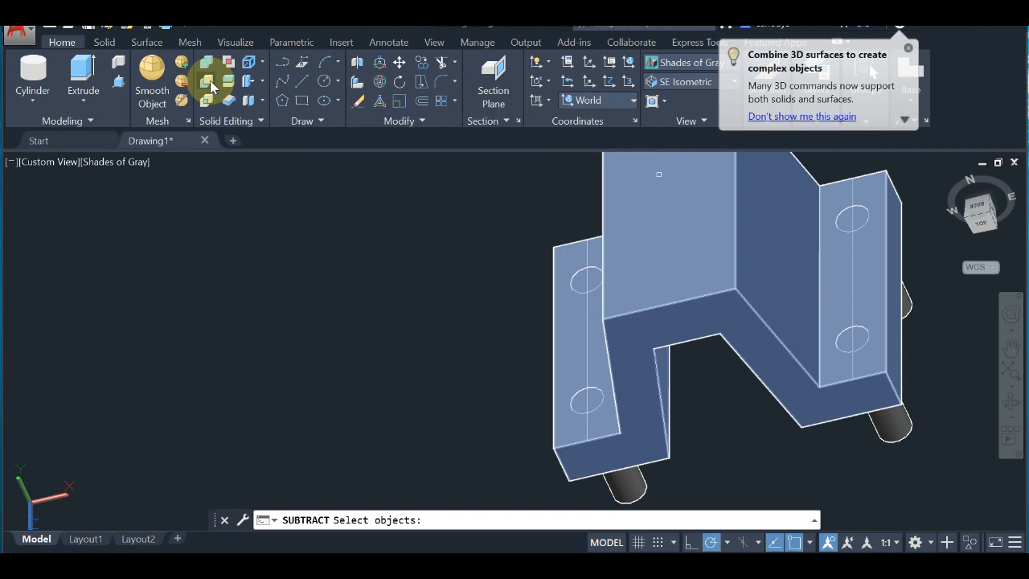
left_click(210, 86)
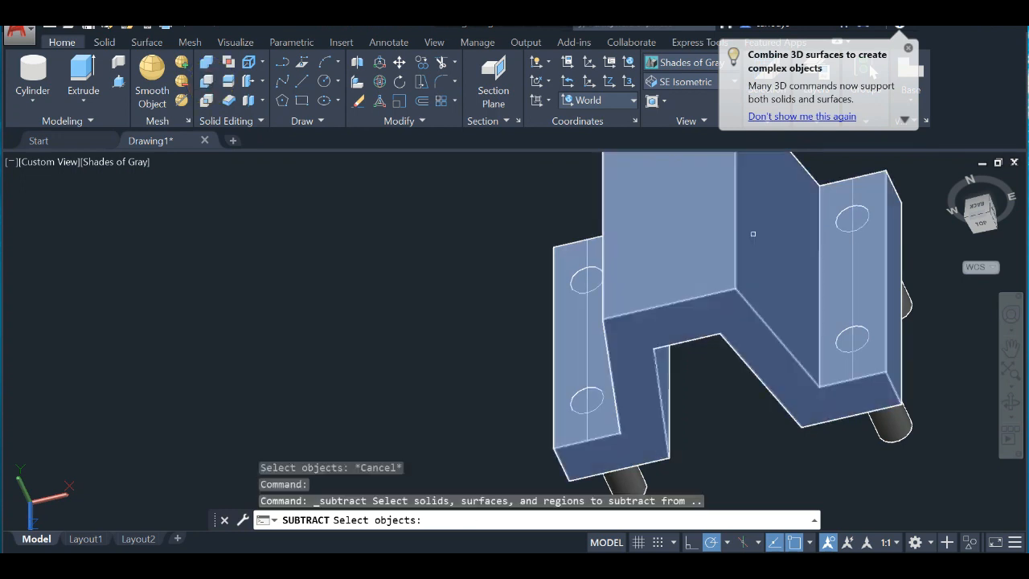
left_click(753, 258)
key("Return")
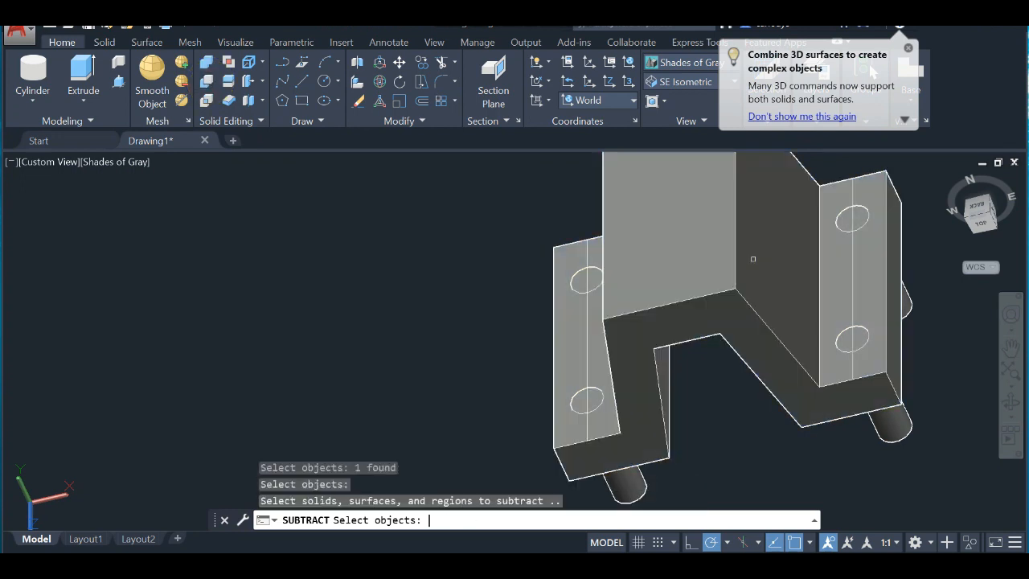
left_click(634, 493)
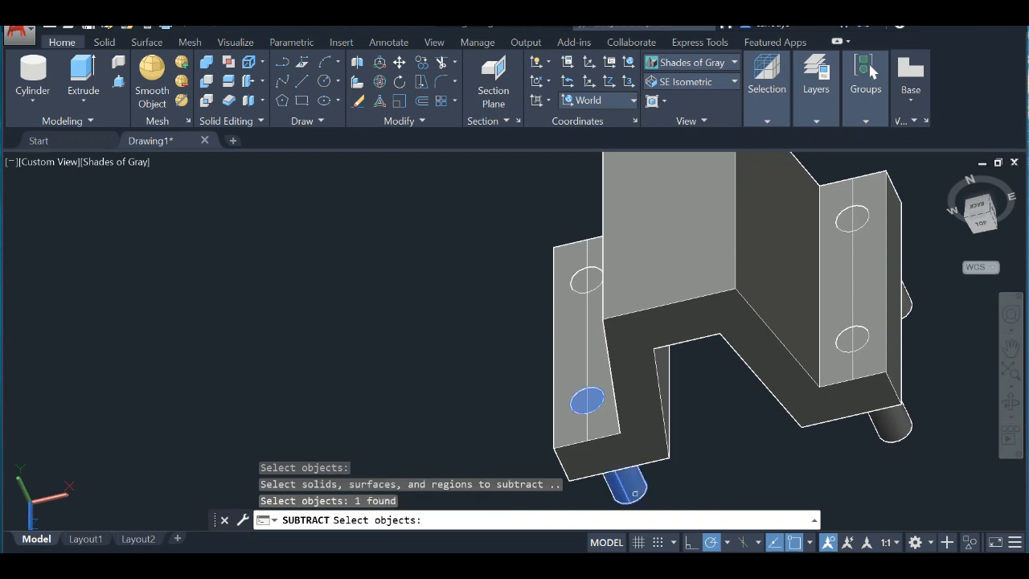
left_click(584, 270)
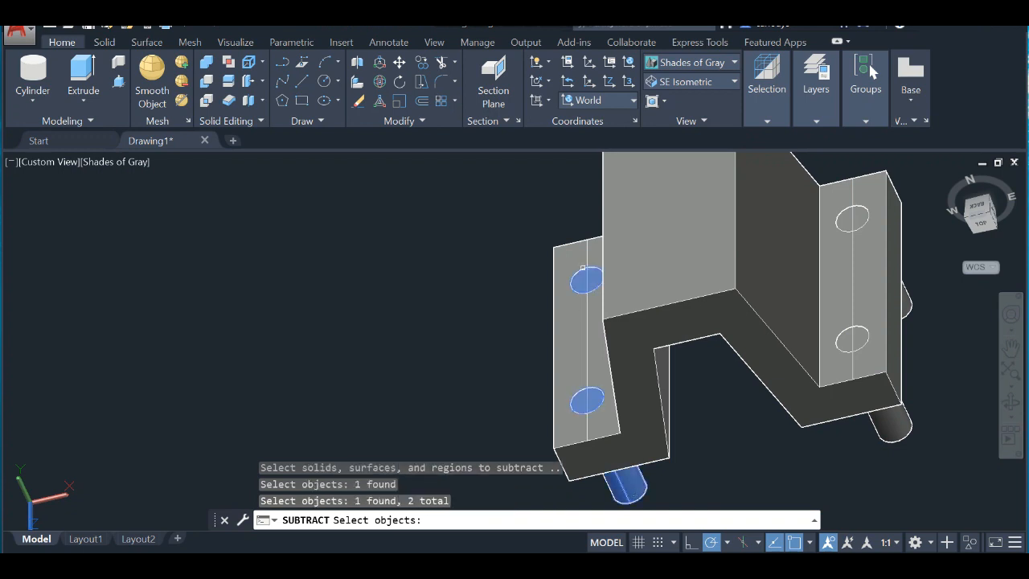
left_click(864, 219)
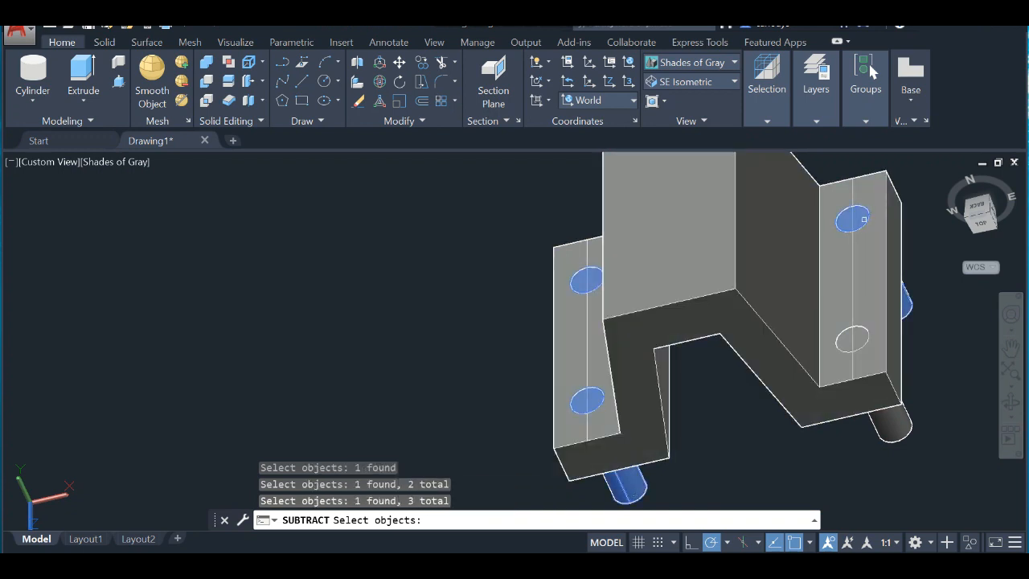
left_click(885, 428)
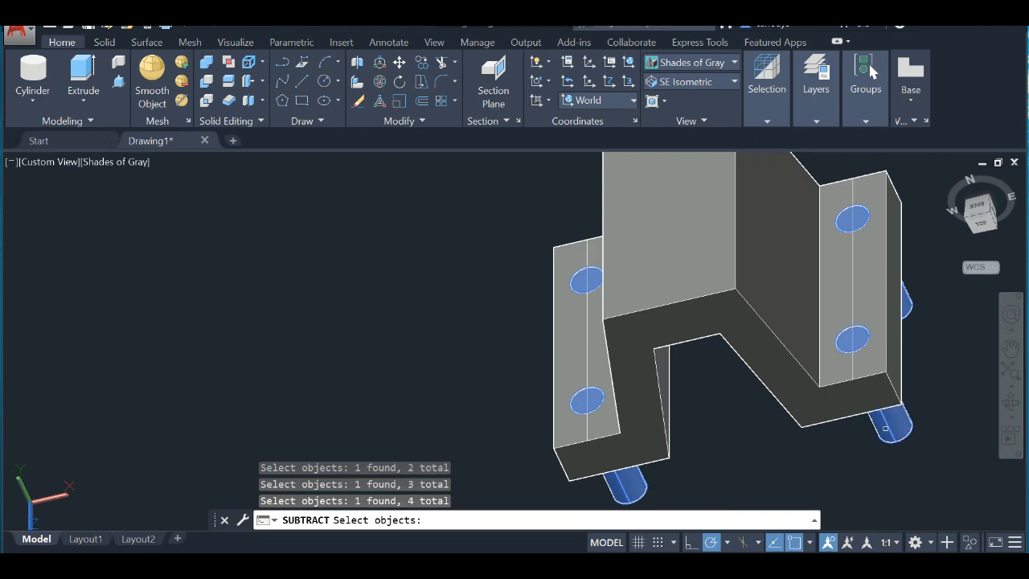
key("Return")
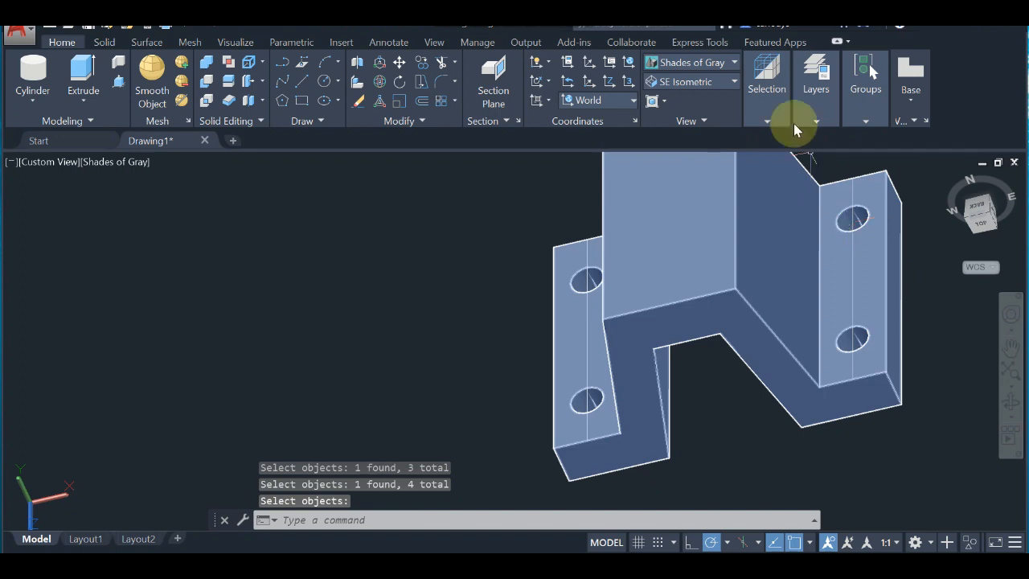
Erase both flange centre lines in 2D Wireframe display, and restore the Shades of Gray visual style
left_click(689, 61)
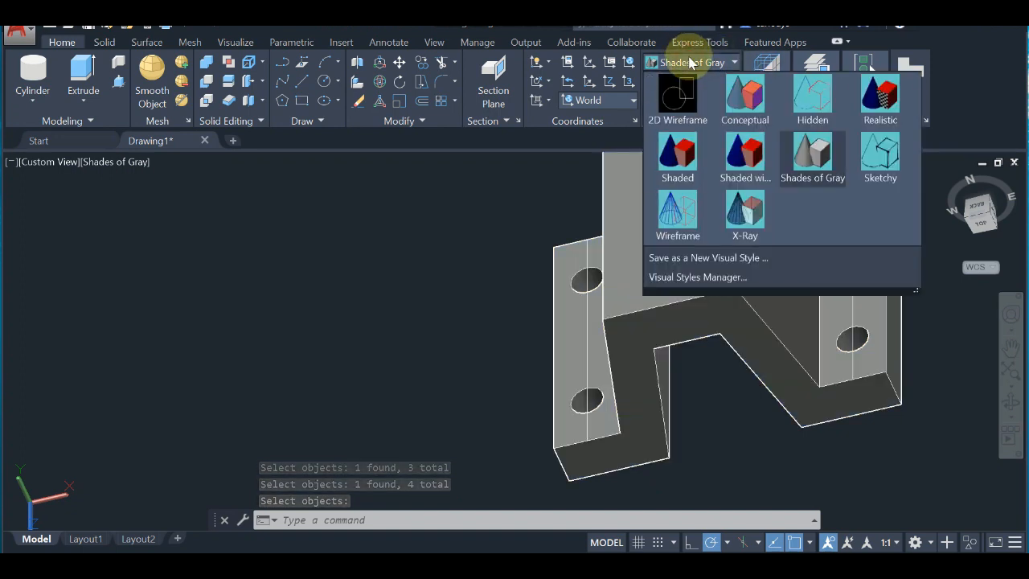
left_click(689, 85)
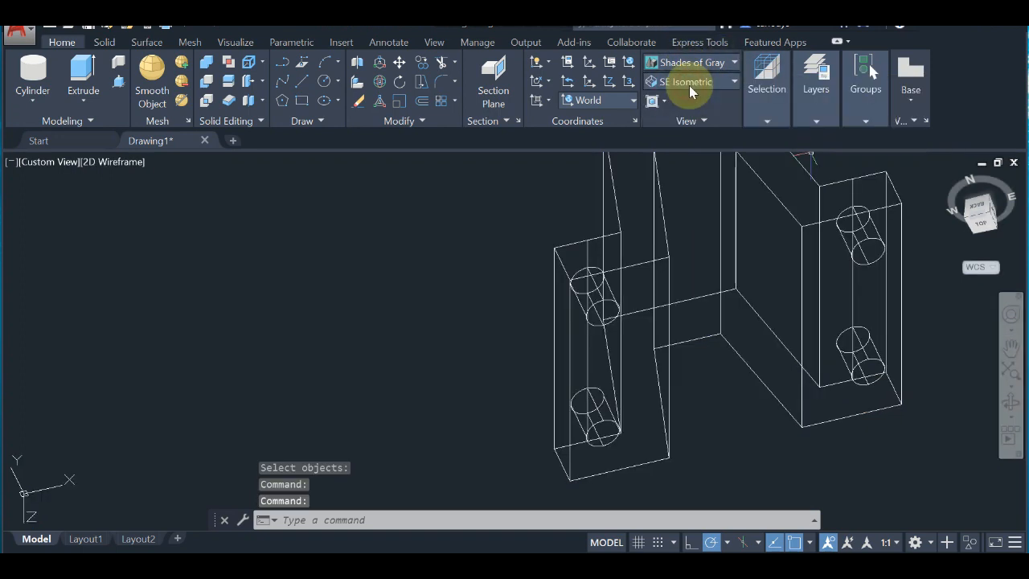
left_click(586, 252)
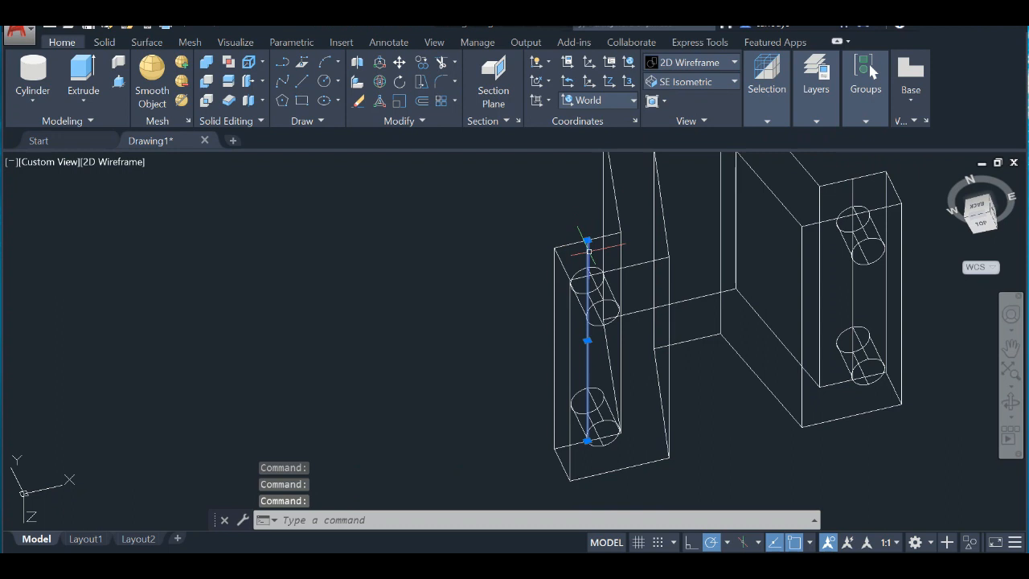
left_click(853, 201)
key("Delete")
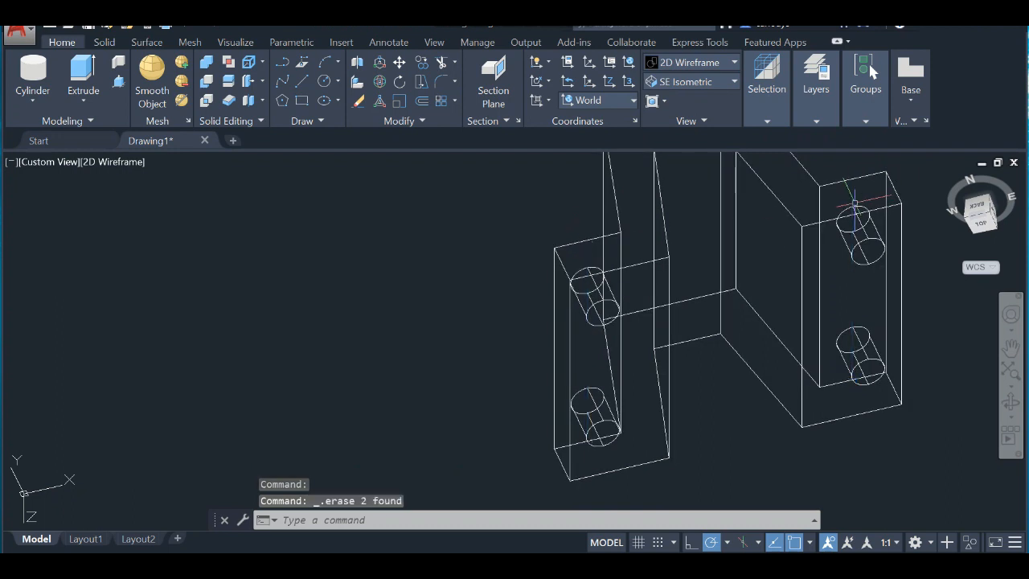
left_click(697, 64)
left_click(807, 150)
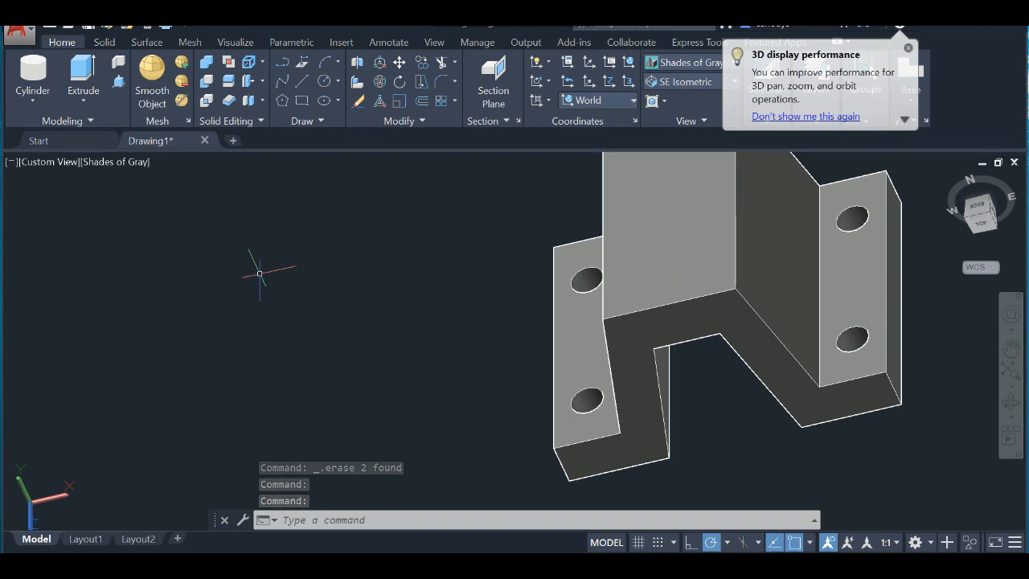
Inspect the drilled bracket in SE, SW and NE Isometric views, and orbit to see it from below
left_click(42, 164)
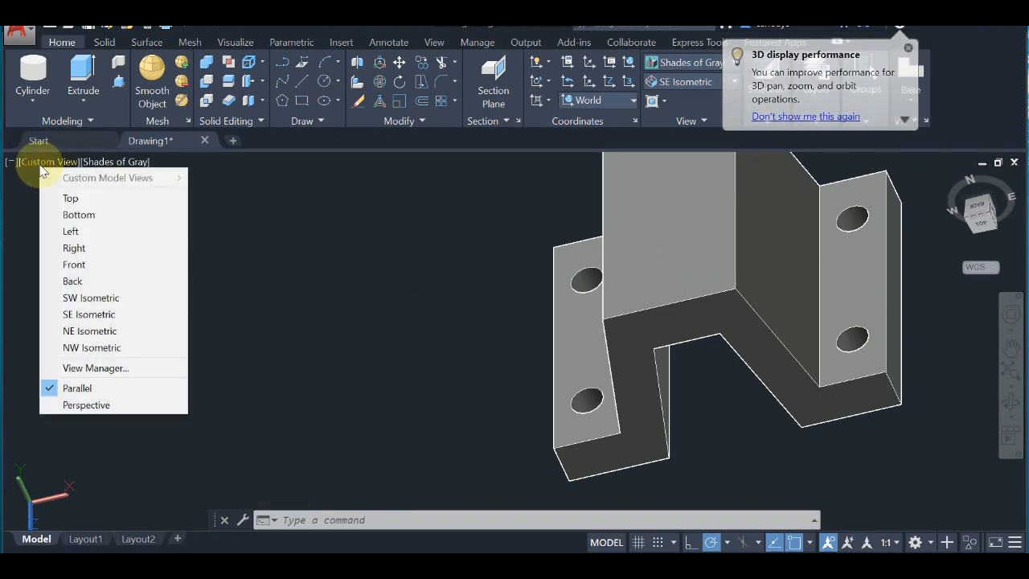
left_click(90, 315)
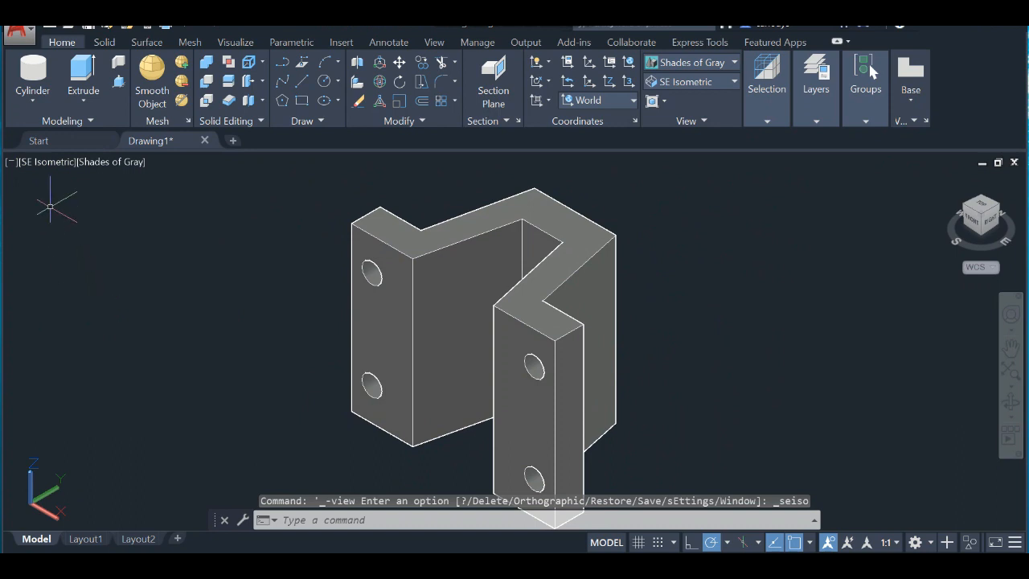
left_click(50, 163)
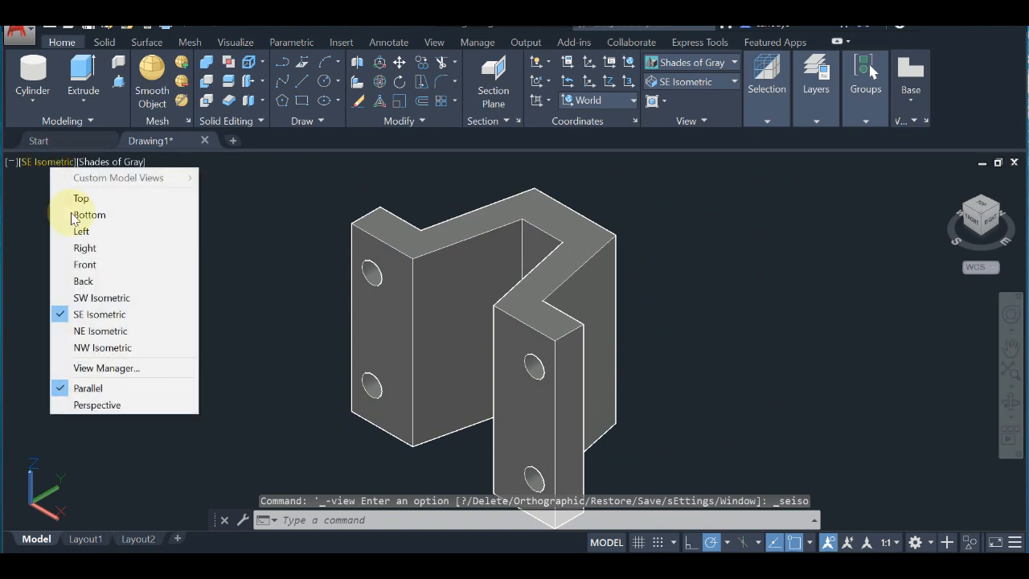
left_click(102, 301)
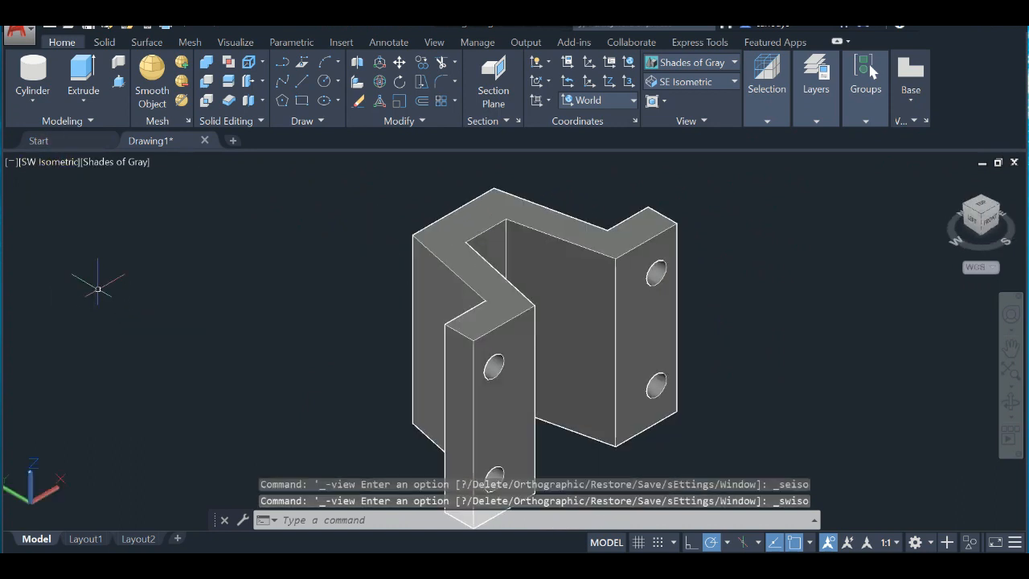
left_click(50, 162)
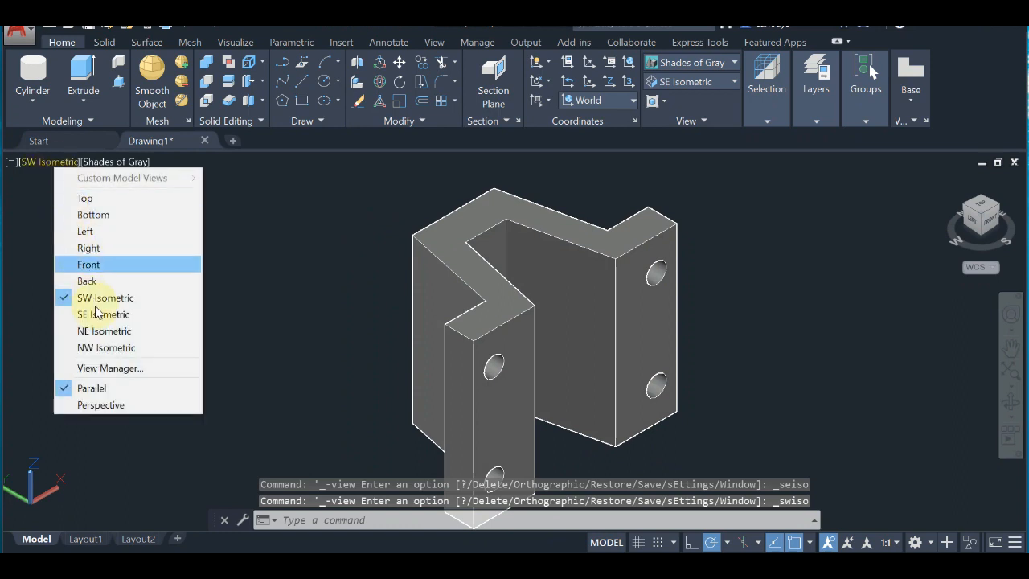
left_click(99, 332)
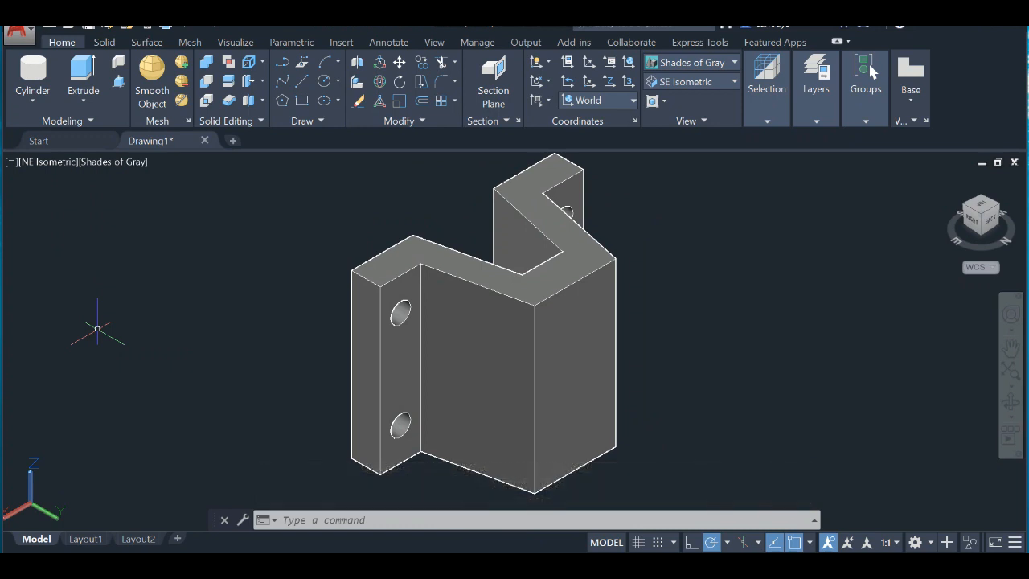
left_click(553, 521)
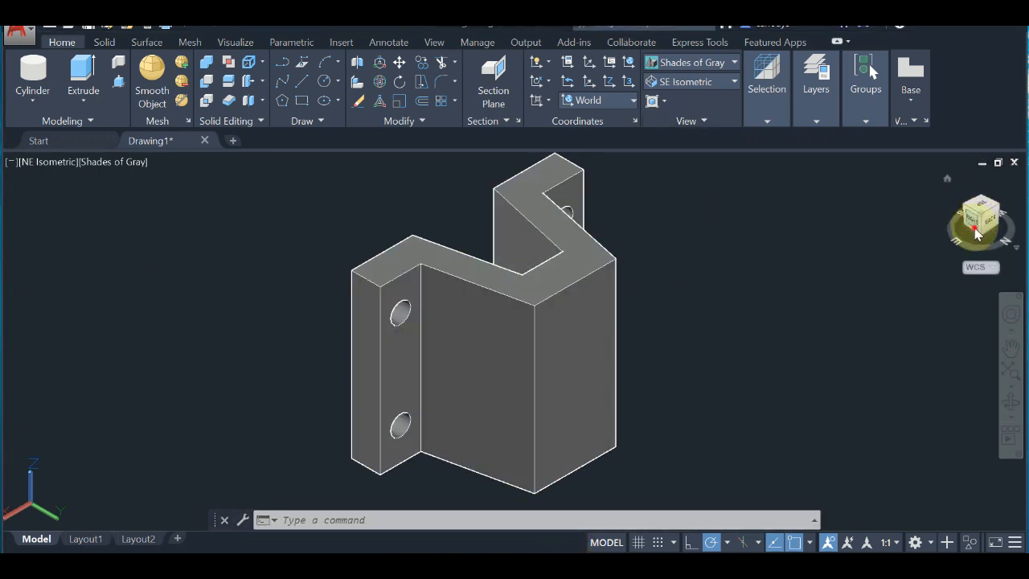
mouse_move(976, 233)
left_mouse_down()
mouse_move(983, 161)
mouse_move(983, 493)
mouse_move(982, 474)
left_mouse_up()
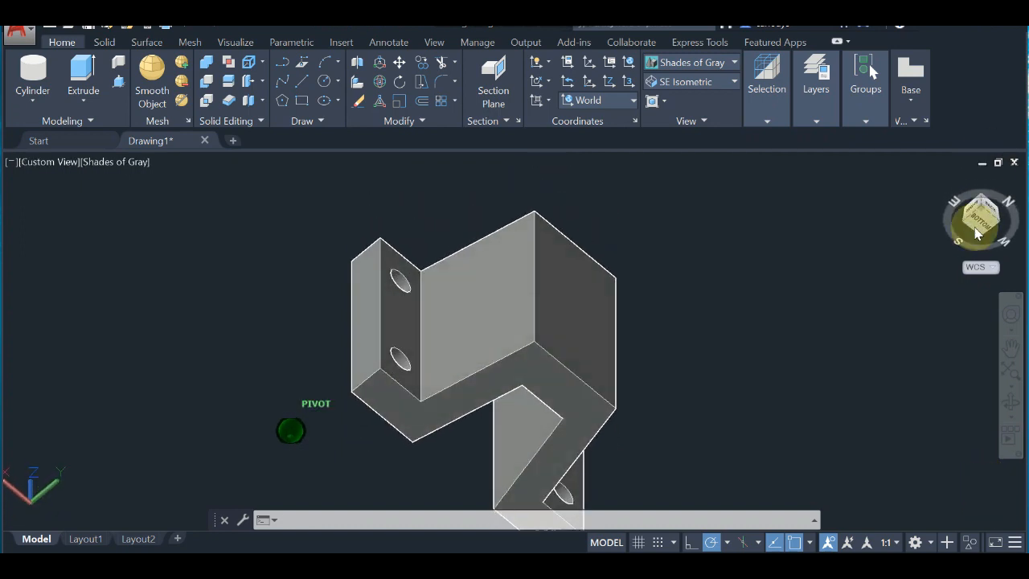
left_click(299, 83)
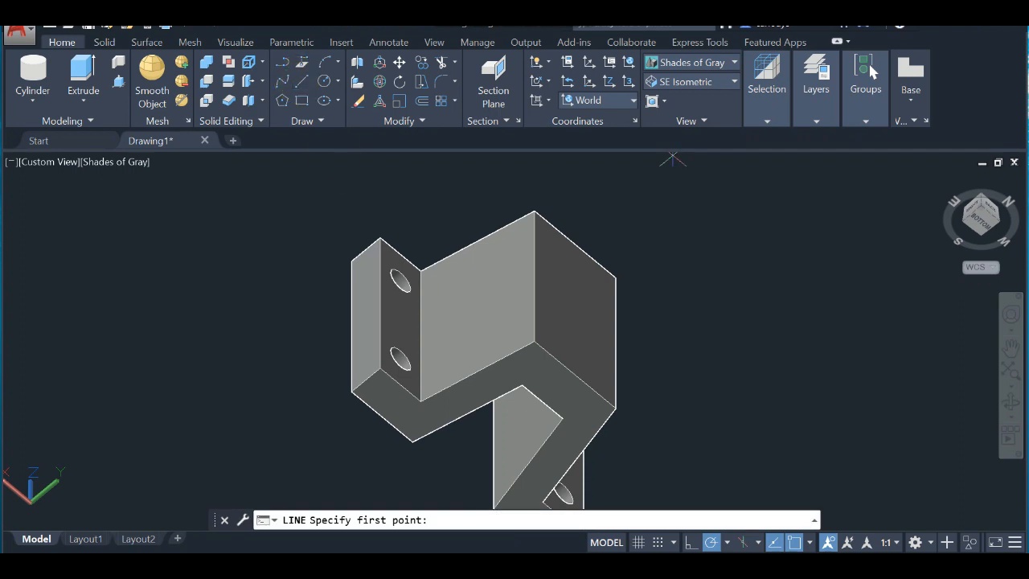
left_click(419, 397)
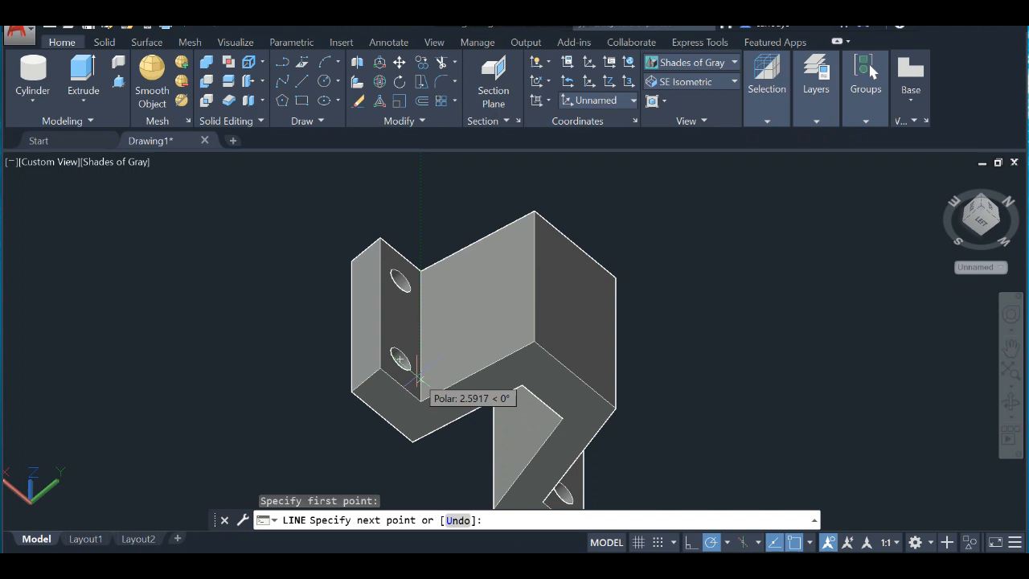
key("Escape")
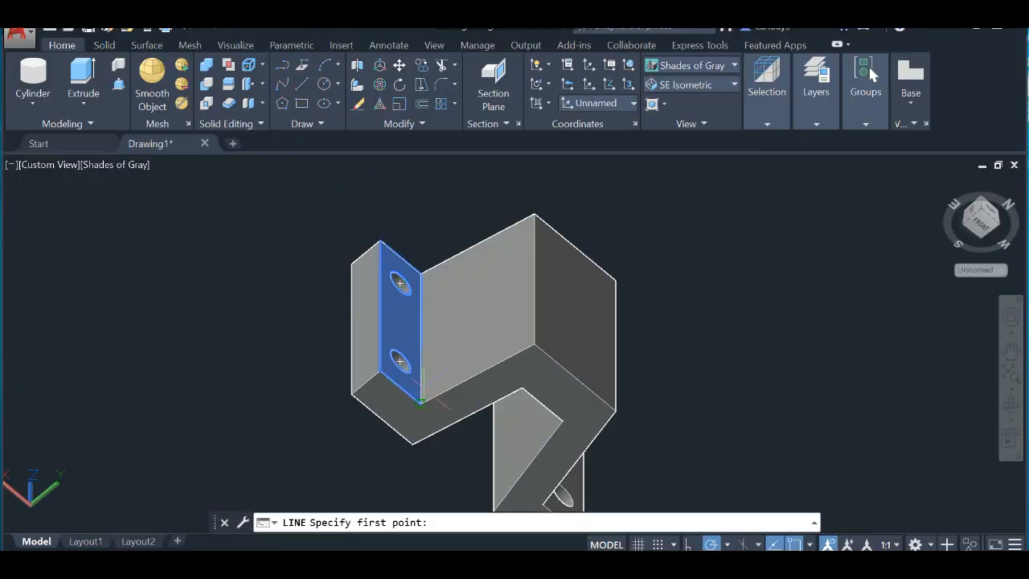
Draw a reference line from the flange's lower inner corner, 10 units up the edge and 8 units perpendicular to the flange face
left_click(420, 401)
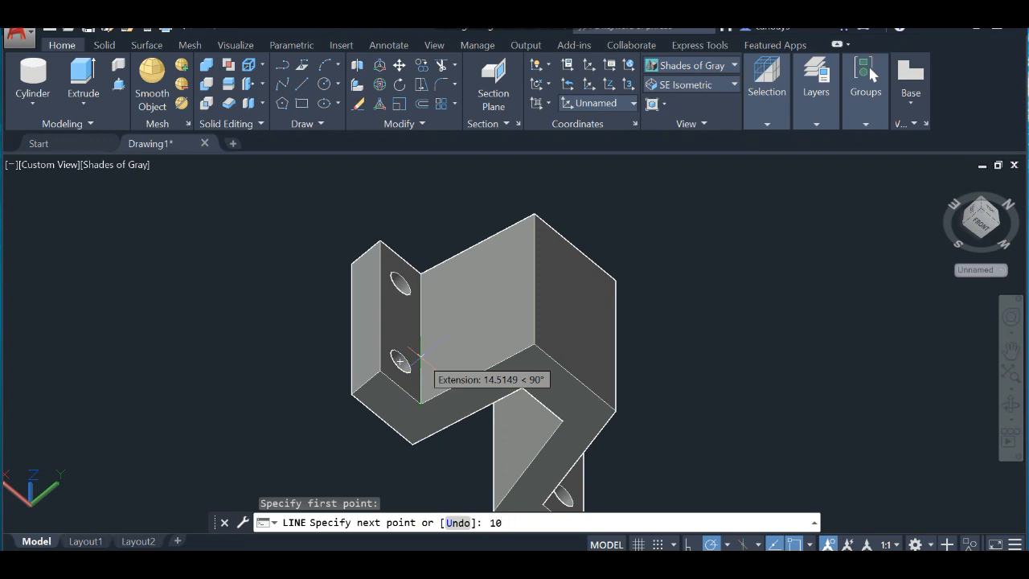
key("Return")
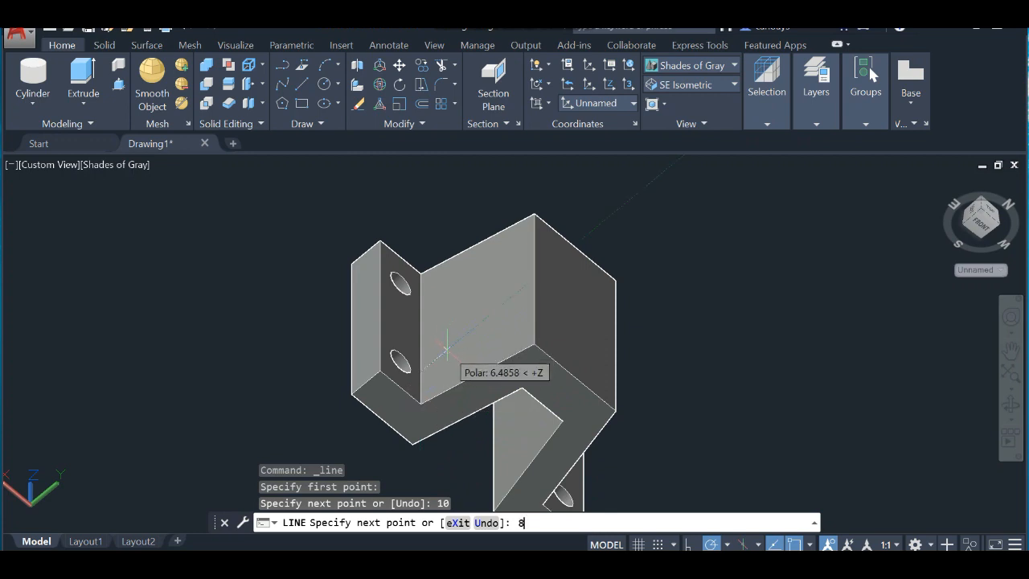
key("Return")
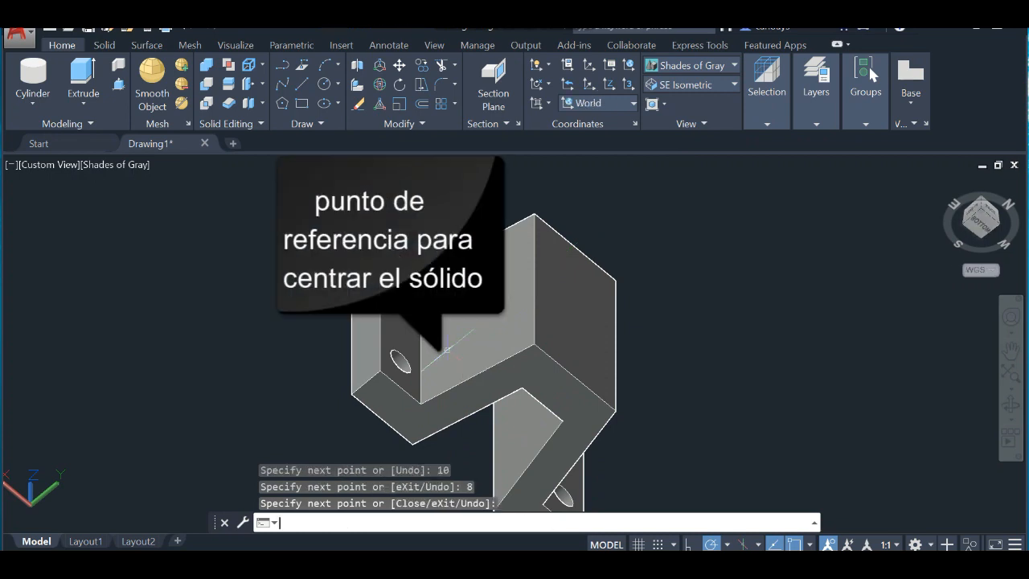
Finish the reference line beside the flange and set the bracket to the Top view
key("Return")
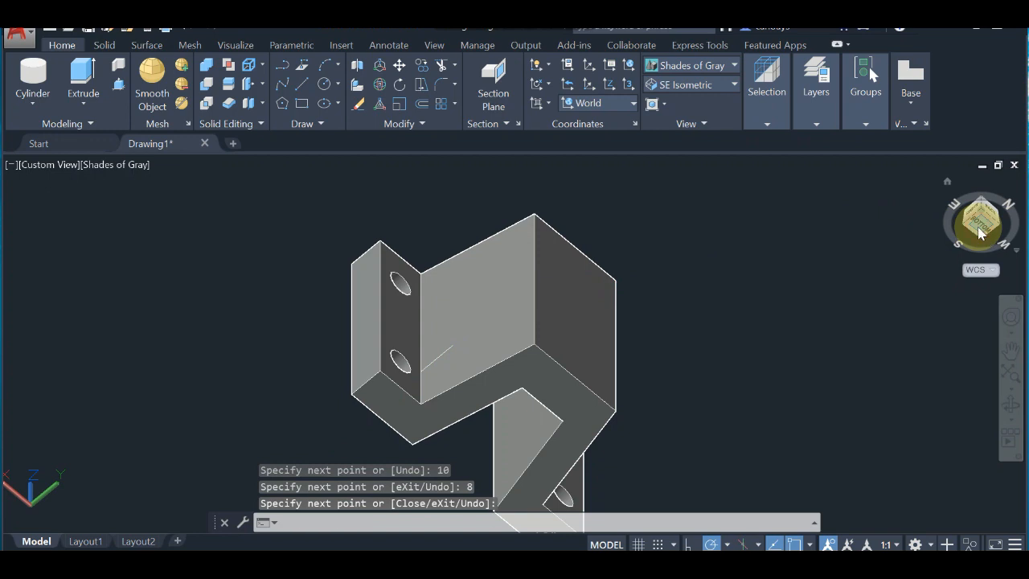
mouse_move(957, 227)
left_mouse_down()
mouse_move(960, 201)
mouse_move(979, 222)
left_mouse_up()
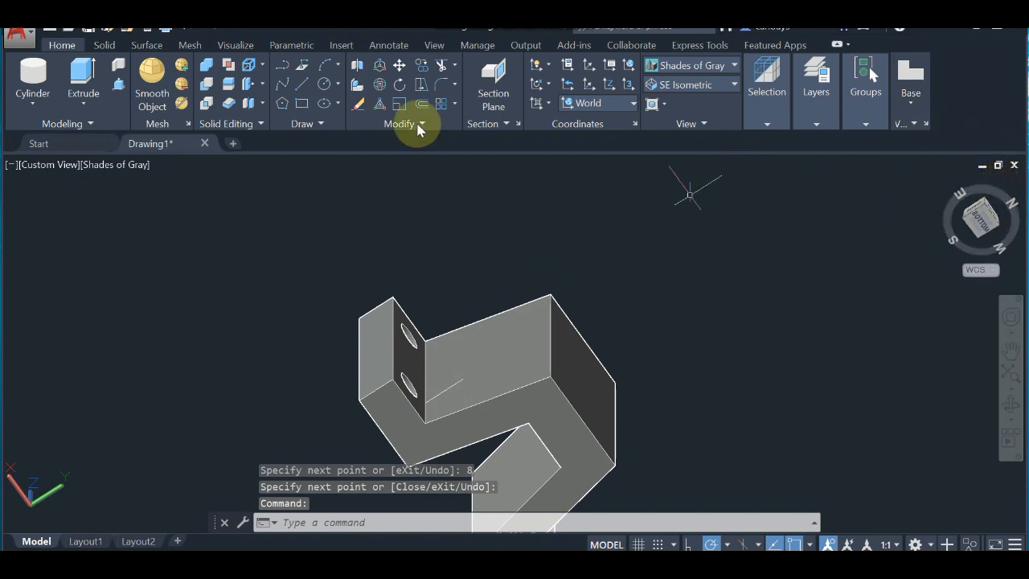
left_click(433, 47)
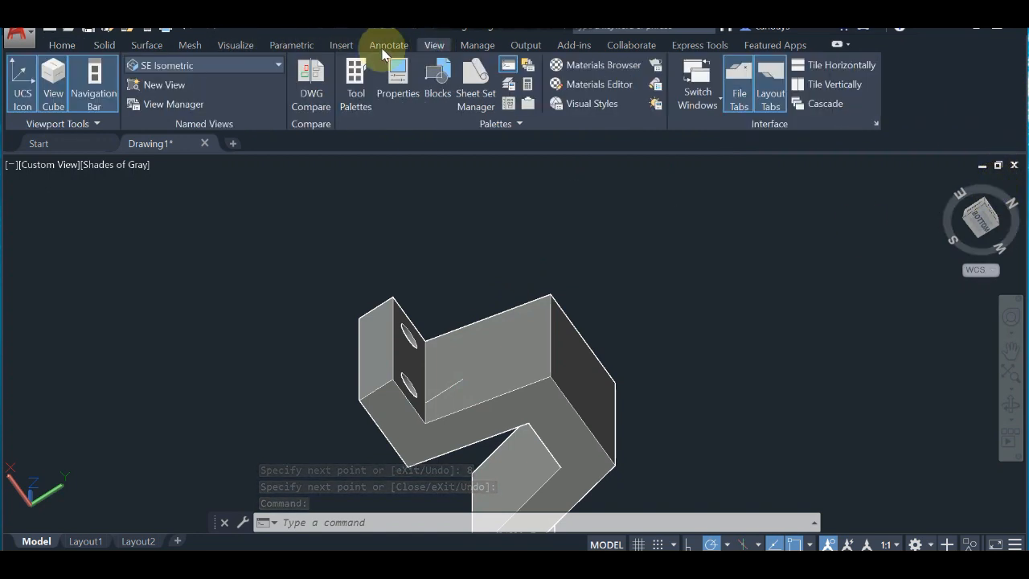
left_click(175, 66)
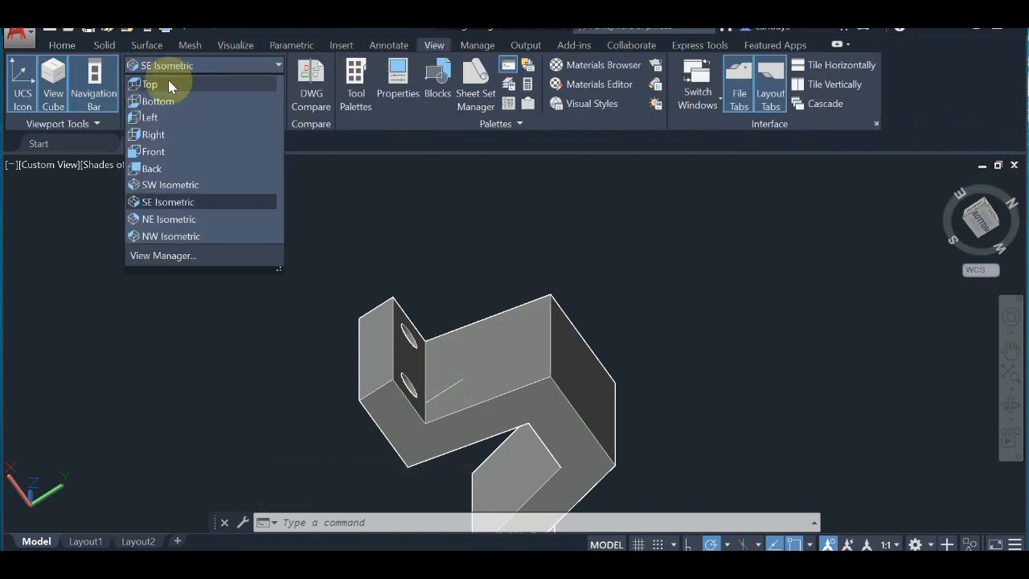
left_click(166, 87)
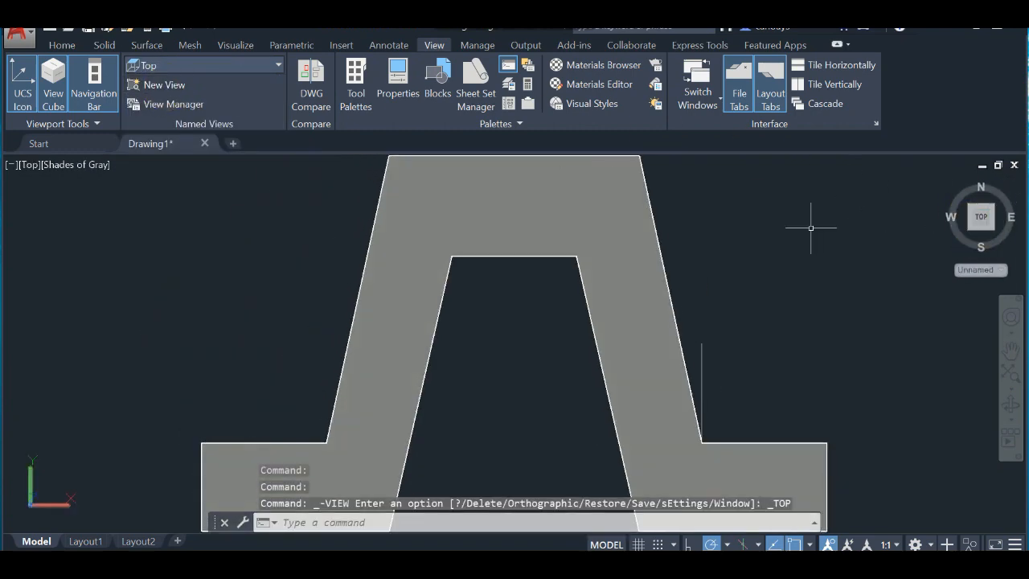
scroll(652, 246, "down", 3)
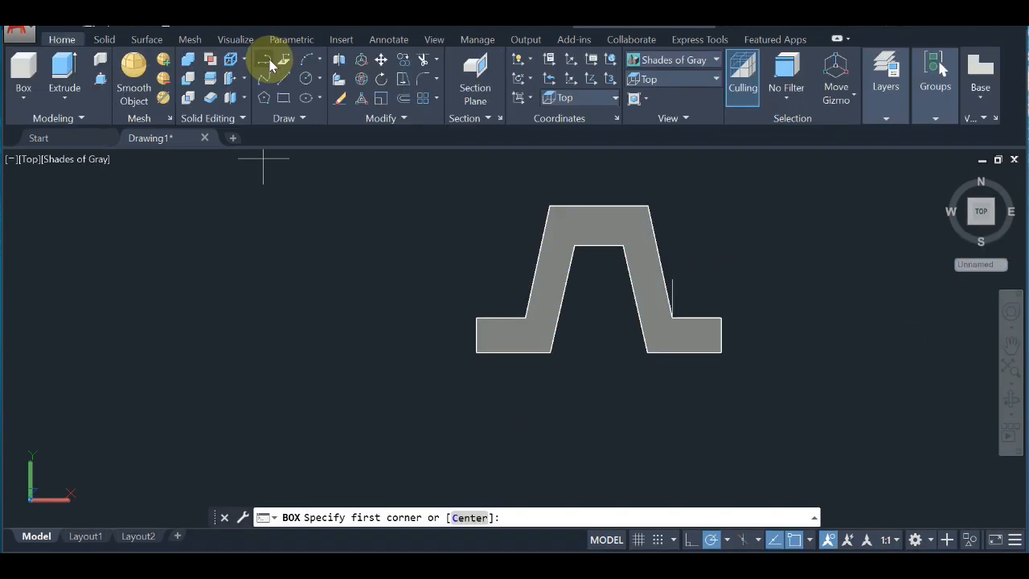
left_click(270, 56)
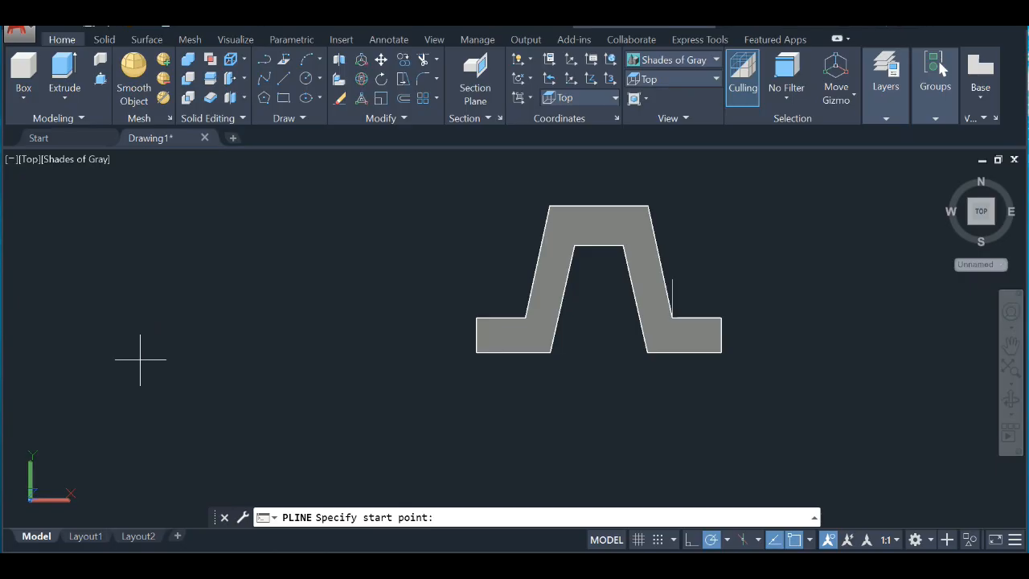
left_click(140, 359)
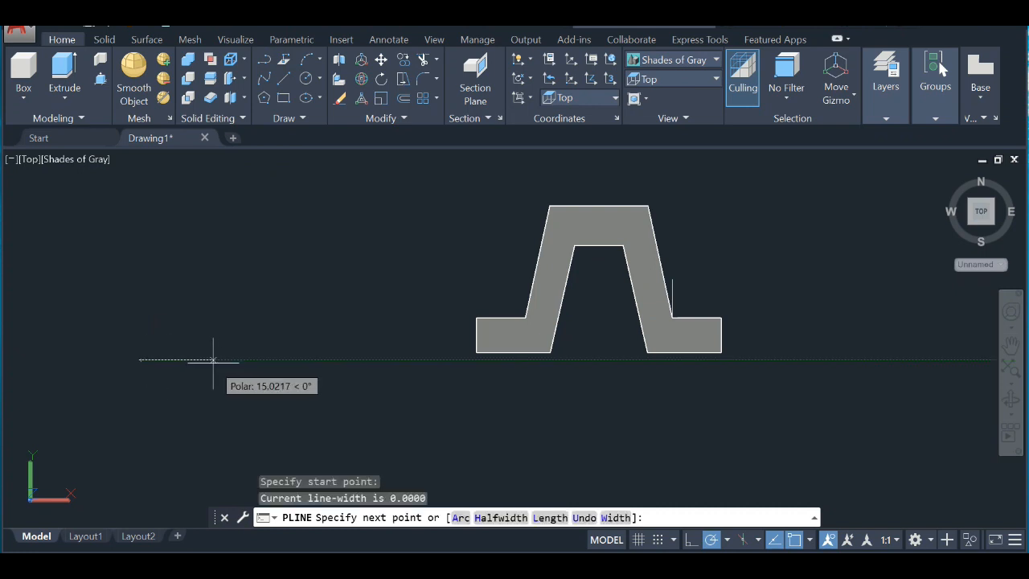
key("Escape")
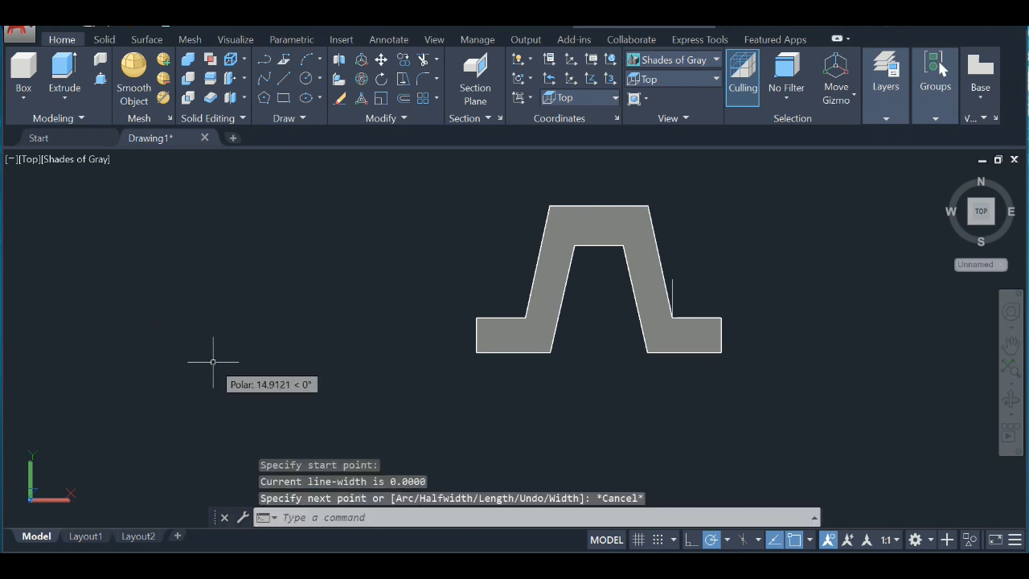
Draw a closed rectangular polyline below the bracket in plan, wider than the opening between its legs and 10 units deep
left_click(266, 61)
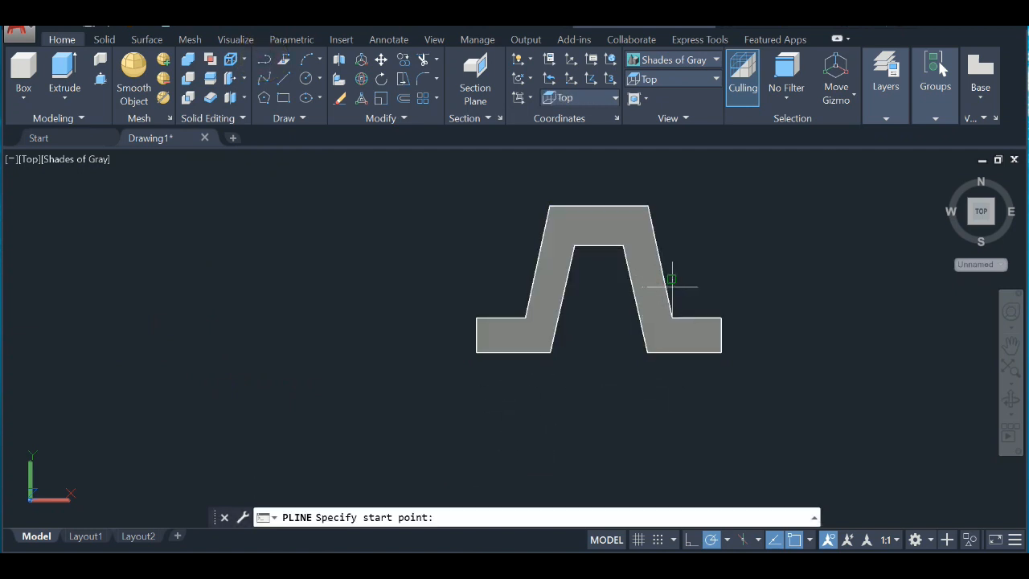
left_click(672, 457)
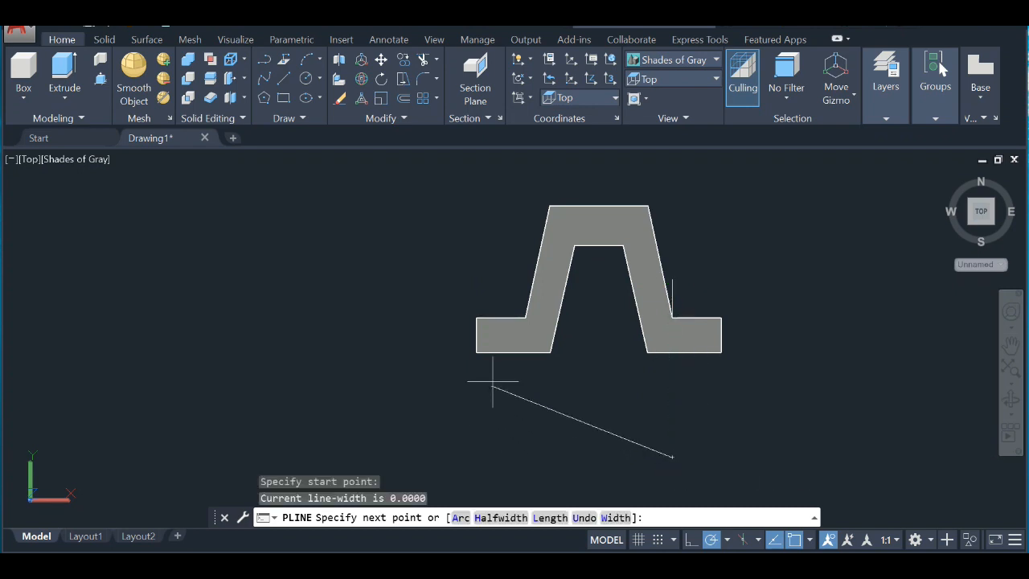
left_click(531, 457)
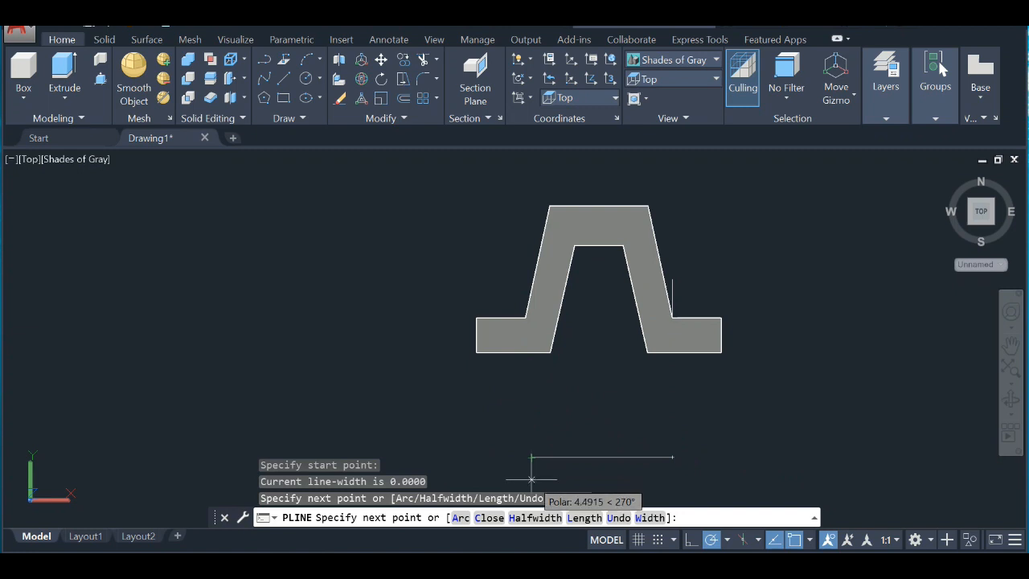
type("10")
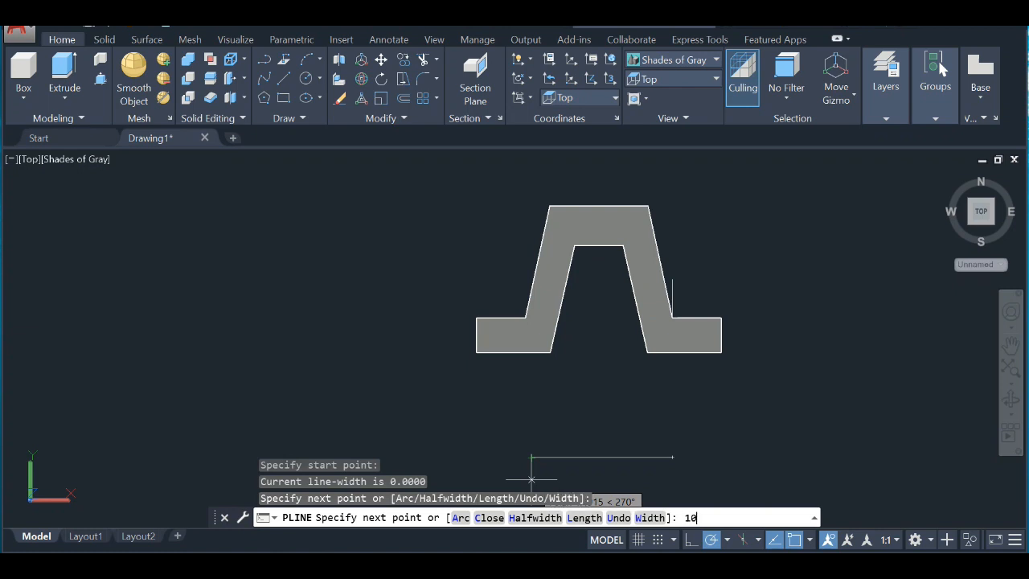
key("Return")
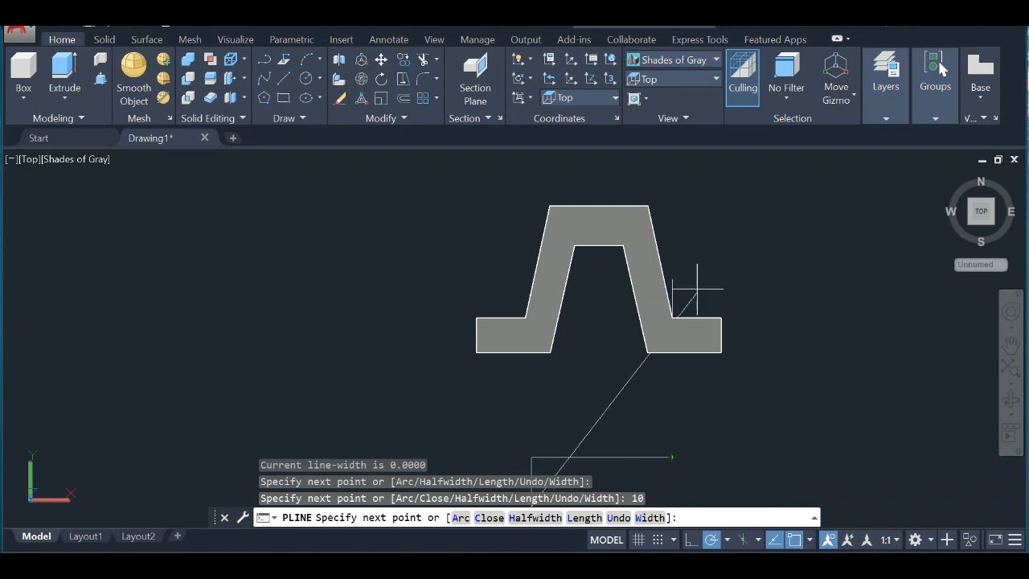
scroll(673, 241, "up", 3)
scroll(674, 241, "down", 8)
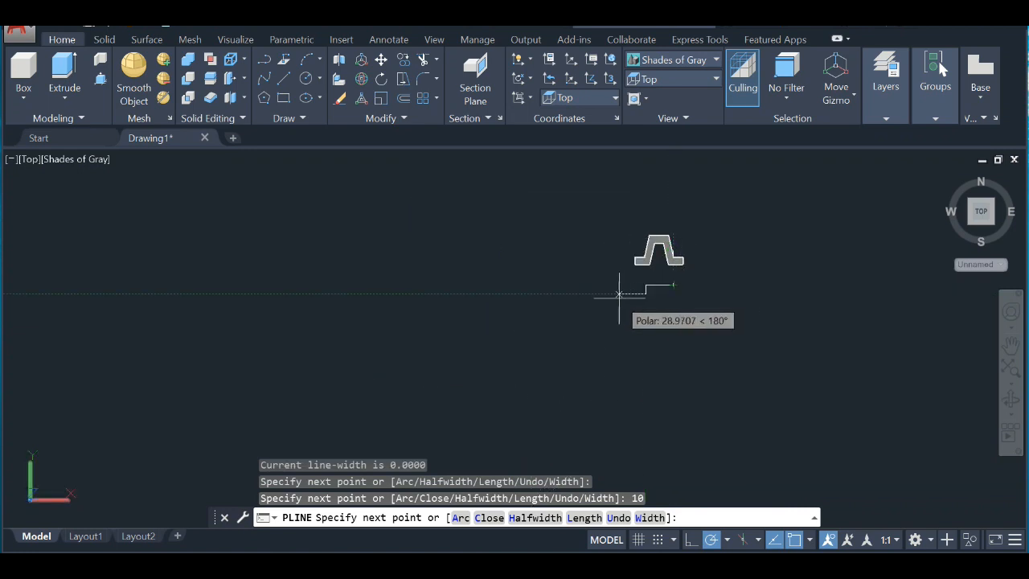
scroll(674, 294, "up", 4)
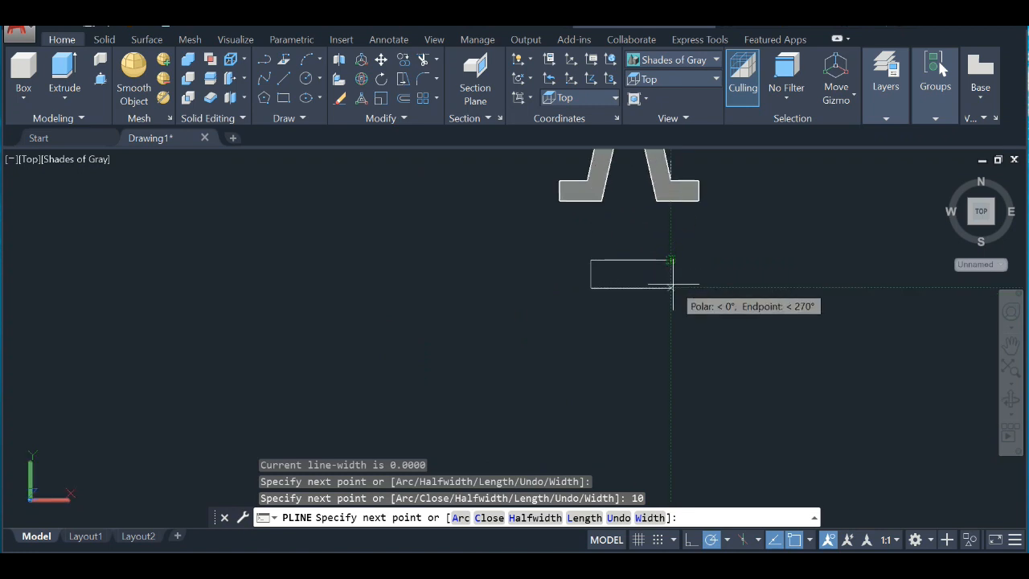
left_click(670, 287)
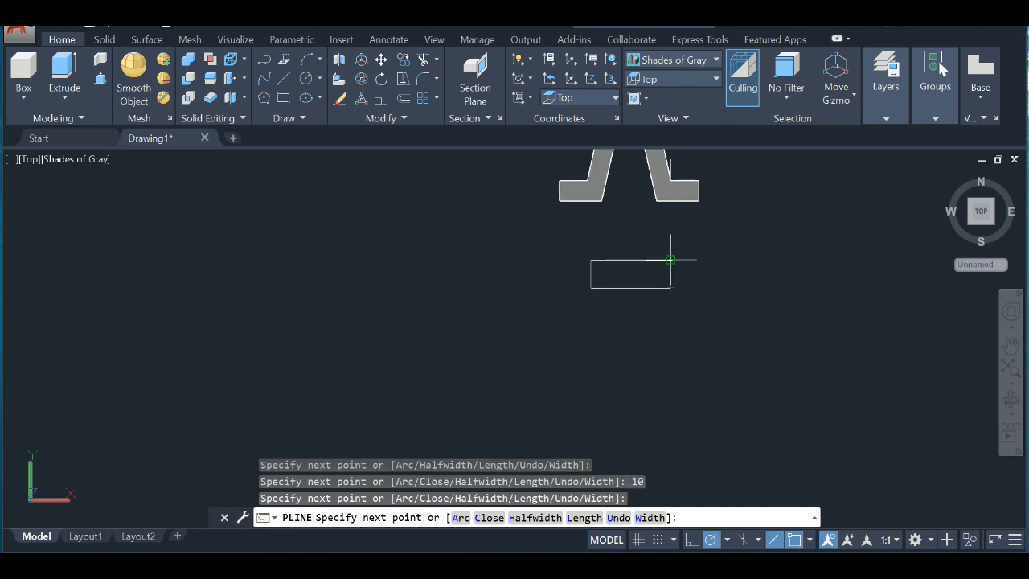
left_click(670, 259)
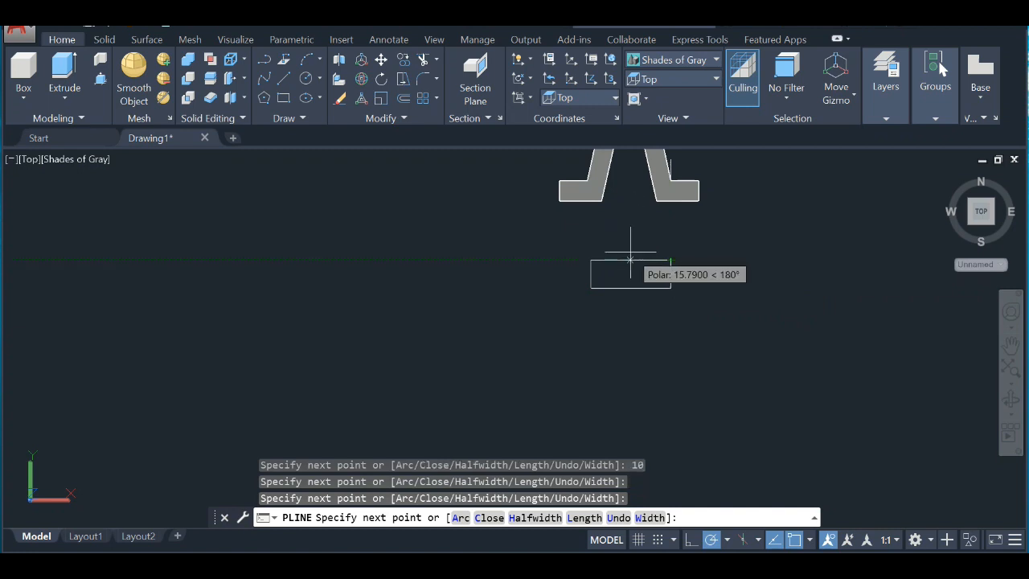
key("Return")
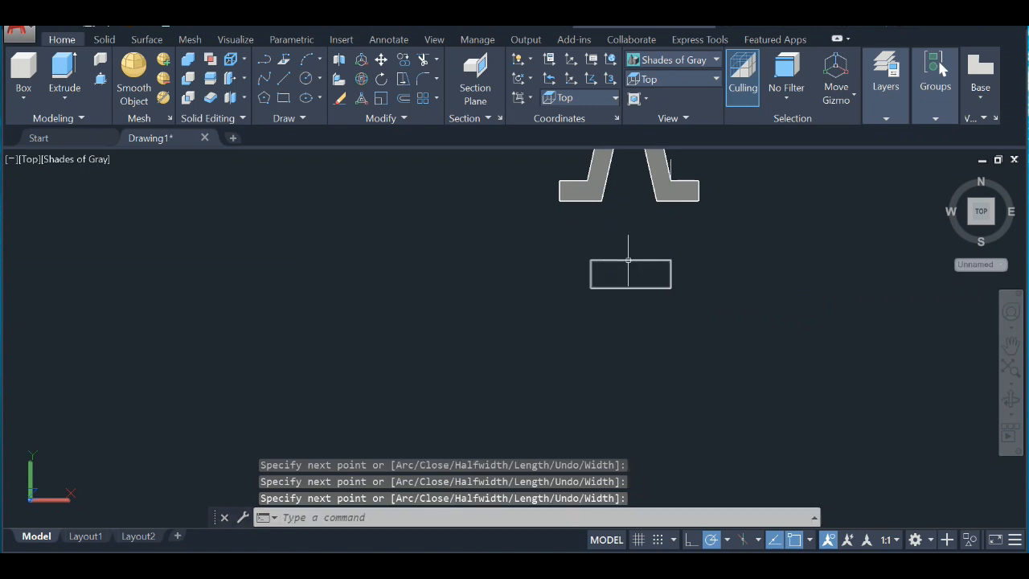
Extrude the rectangle below the bracket into a solid 20 units high
left_click(64, 73)
left_click(613, 259)
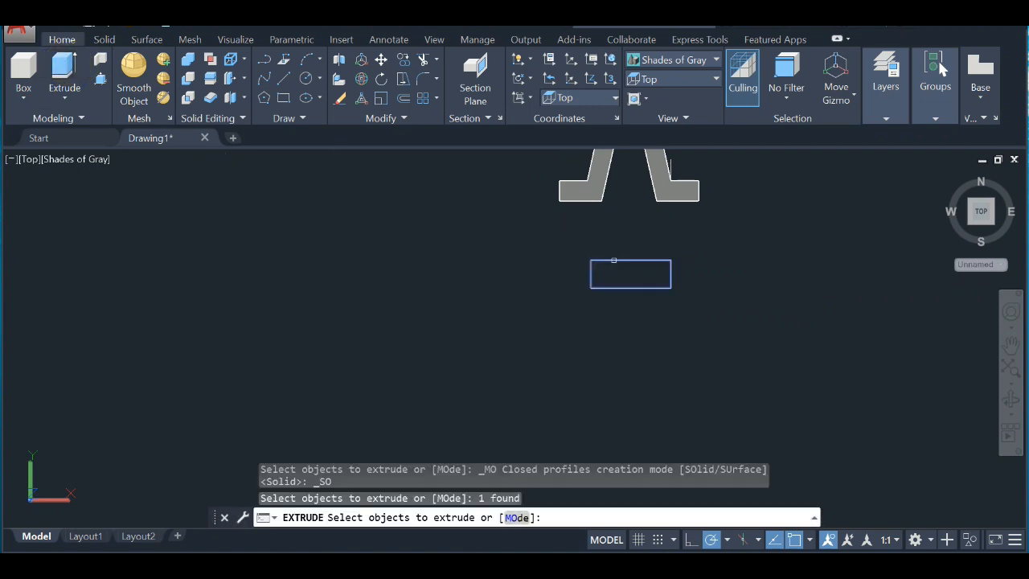
key("Return")
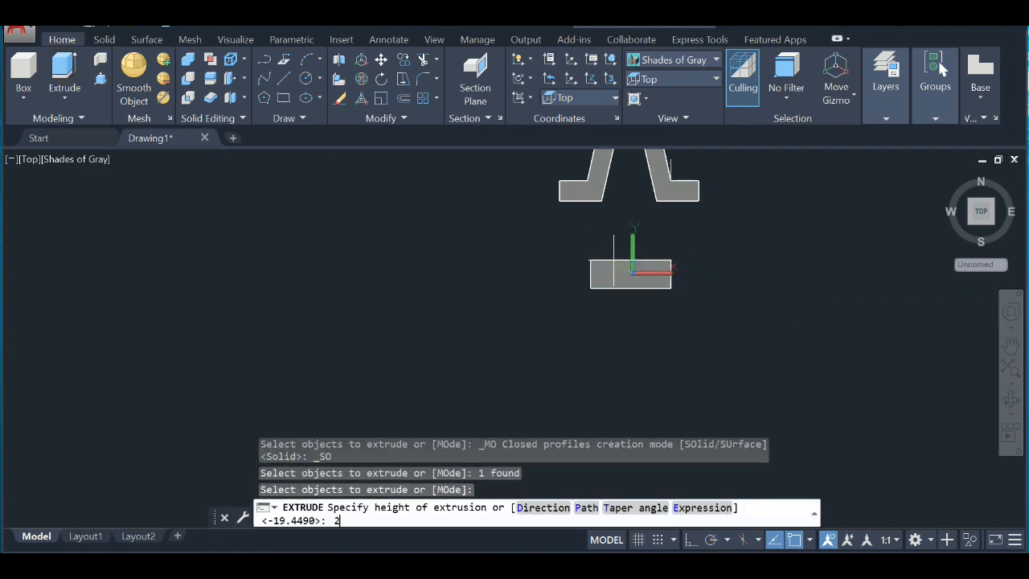
type("20")
key("Return")
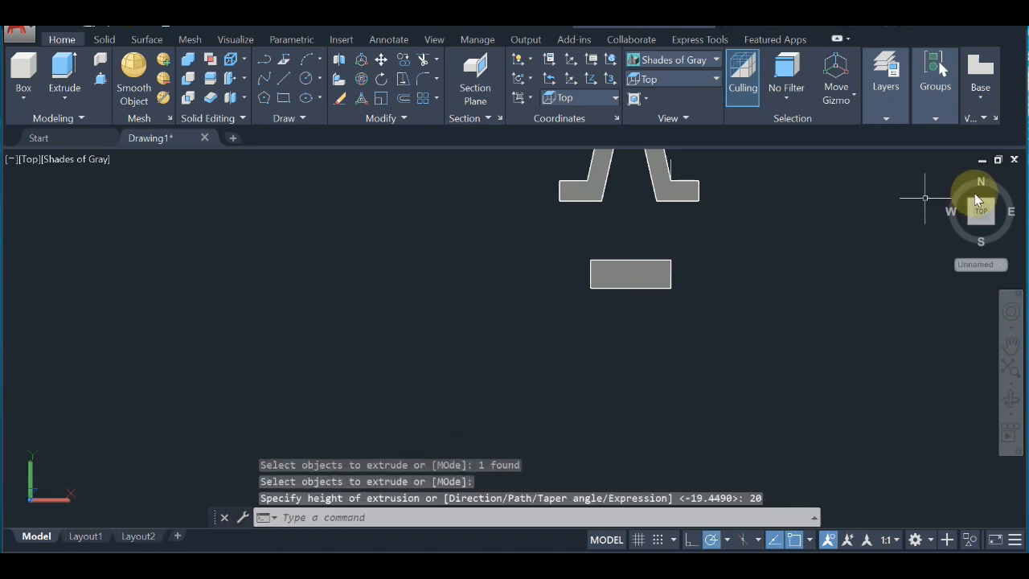
Move the new block by its lower outer corner onto the free end of the reference line, so it passes through the bracket's legs
mouse_move(983, 216)
left_mouse_down()
mouse_move(930, 243)
mouse_move(927, 299)
mouse_move(859, 349)
mouse_move(884, 374)
mouse_move(783, 423)
mouse_move(673, 362)
mouse_move(659, 374)
mouse_move(723, 439)
mouse_move(773, 459)
mouse_move(648, 431)
mouse_move(620, 441)
left_mouse_up()
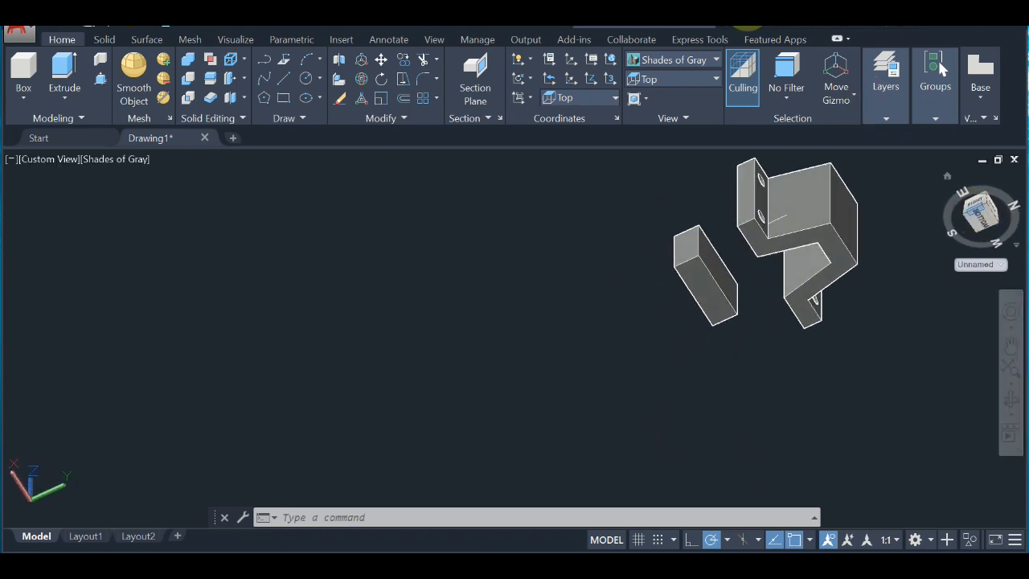
left_click(381, 61)
left_click(702, 277)
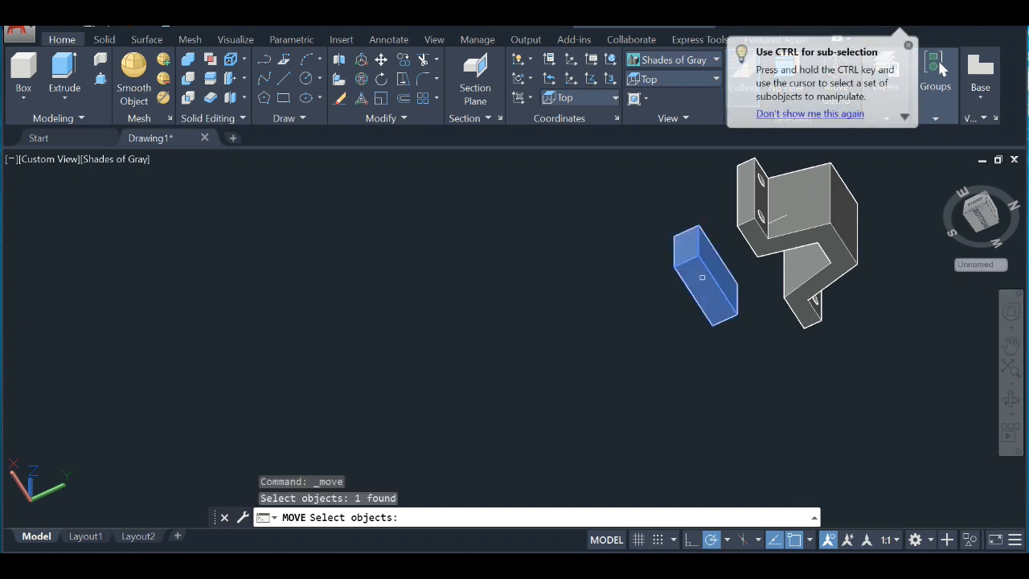
key("Return")
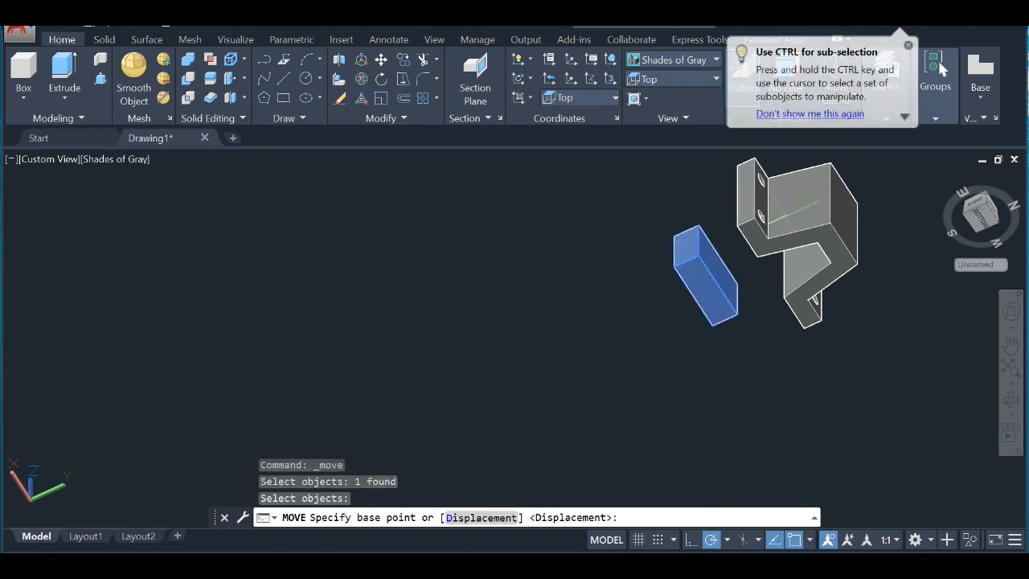
left_click(673, 266)
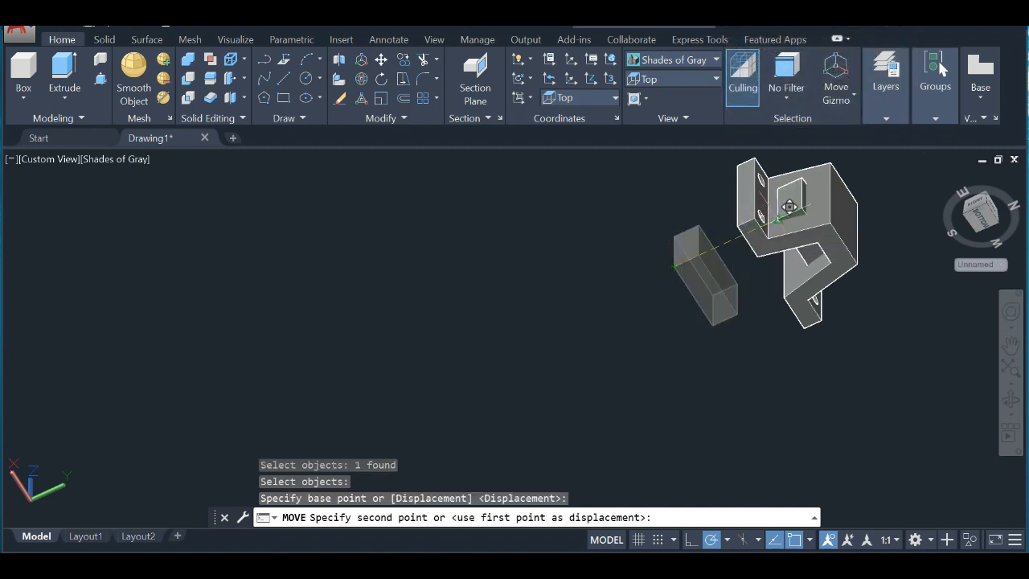
scroll(804, 202, "up", 5)
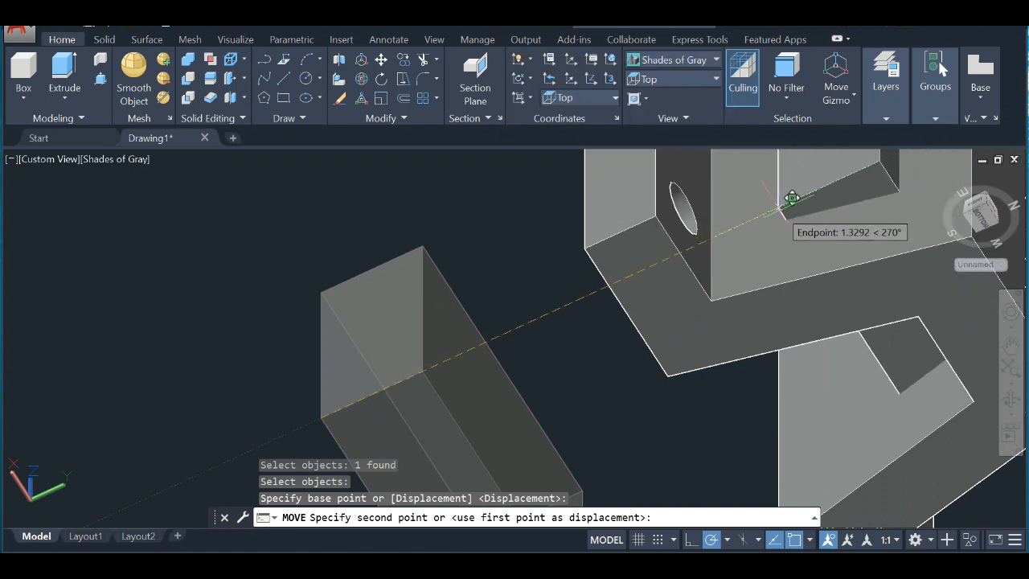
left_click(794, 199)
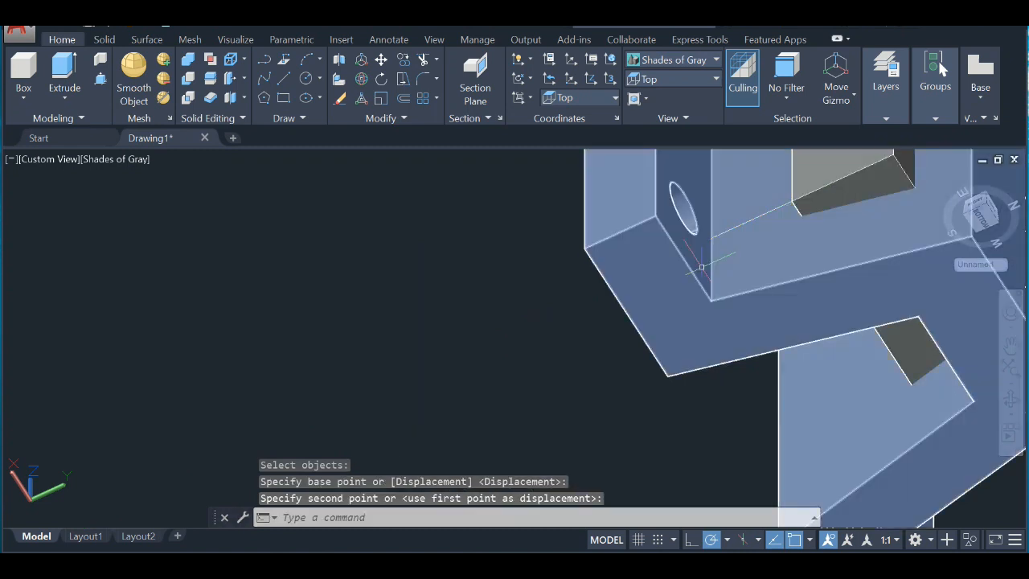
Subtract the block from the bracket solid to cut rectangular openings through both sloping legs
scroll(701, 267, "up", 6)
scroll(702, 267, "down", 10)
scroll(700, 267, "down", 2)
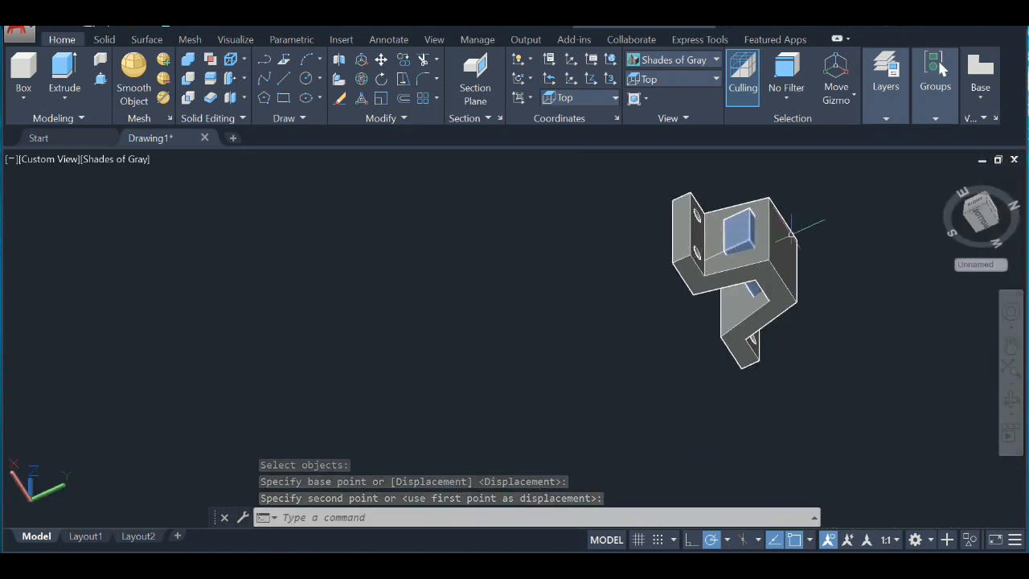
mouse_move(958, 223)
left_mouse_down()
mouse_move(983, 211)
mouse_move(948, 182)
mouse_move(868, 236)
mouse_move(863, 276)
mouse_move(889, 330)
mouse_move(941, 253)
mouse_move(996, 221)
mouse_move(11, 232)
left_mouse_up()
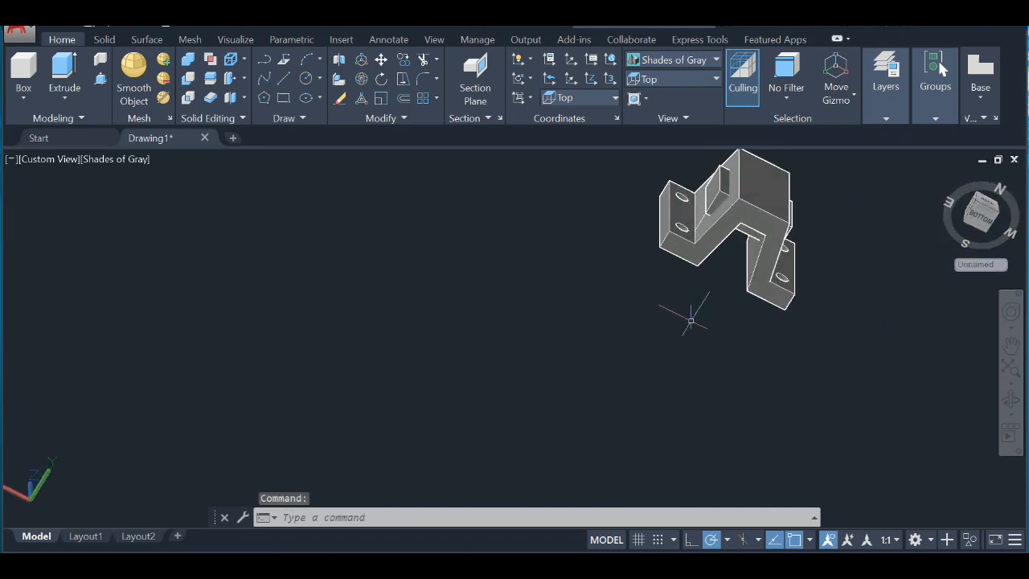
scroll(616, 359, "down", 5)
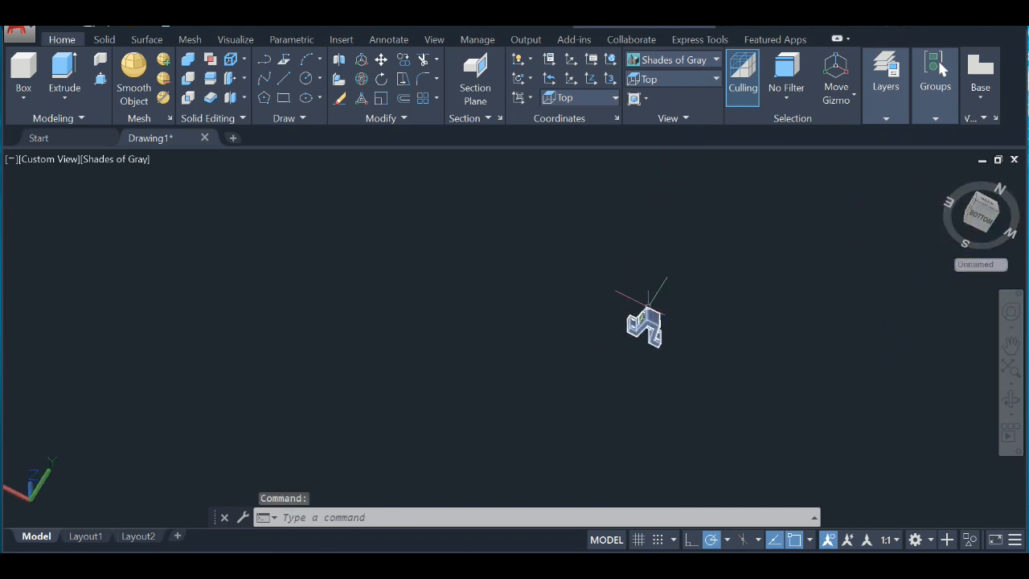
scroll(651, 346, "up", 5)
scroll(656, 354, "up", 2)
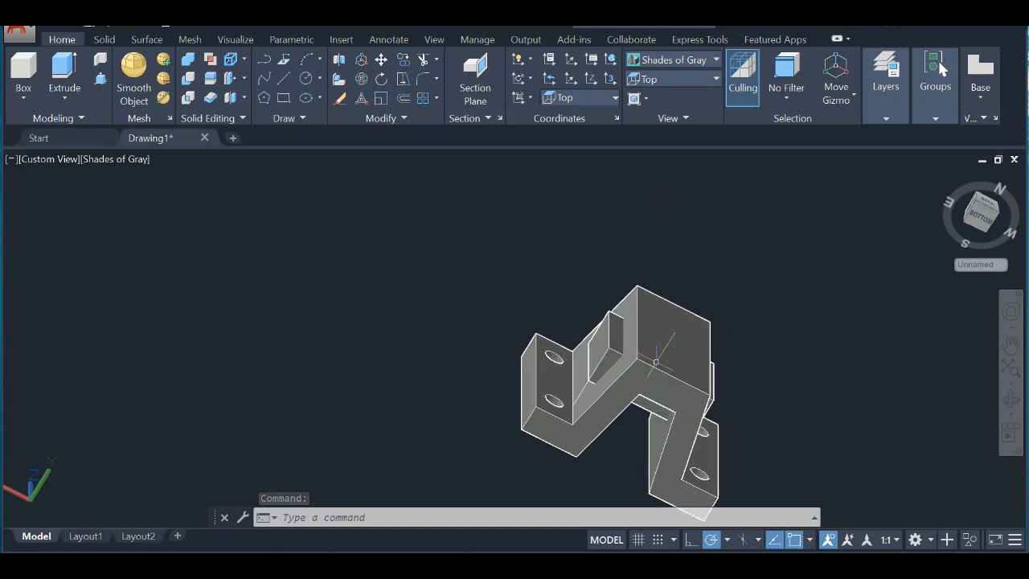
left_click(184, 80)
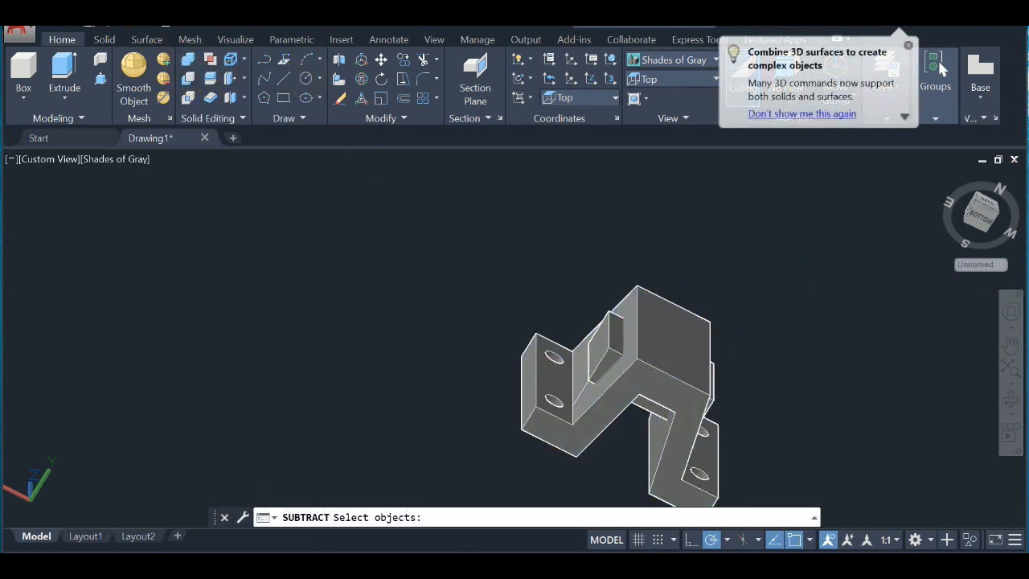
left_click(653, 372)
key("Return")
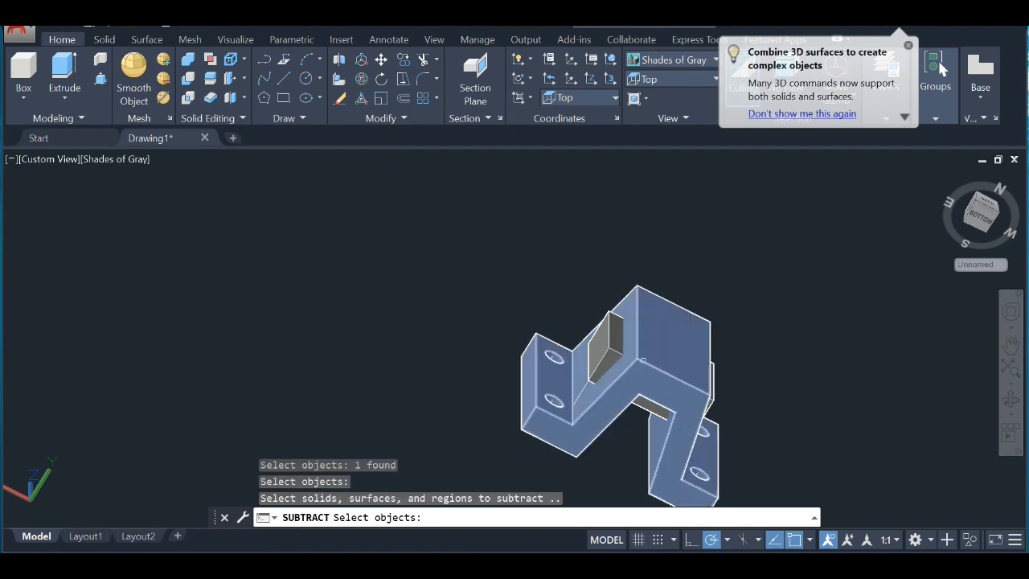
left_click(605, 334)
key("Return")
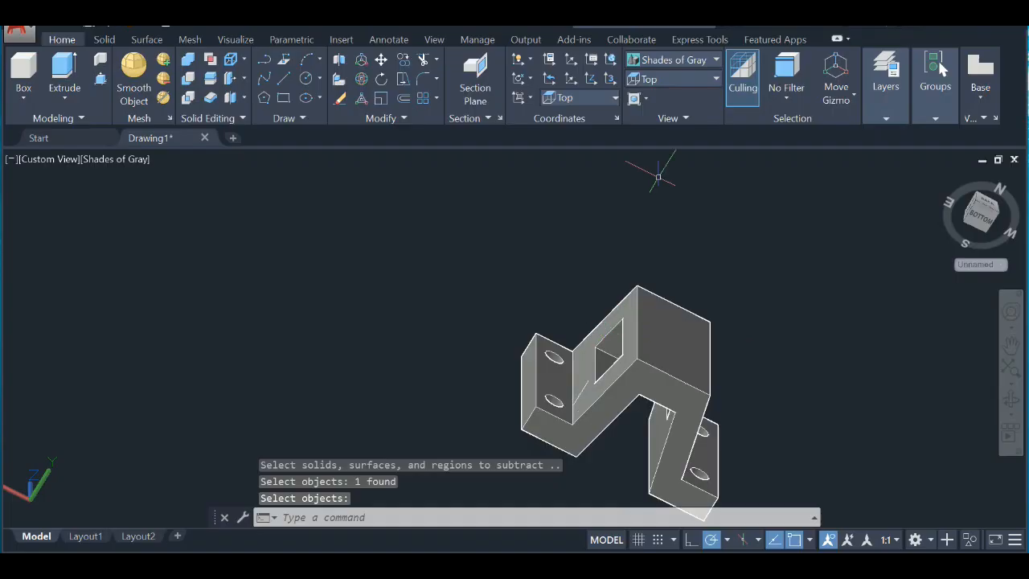
Display the bracket in the 2D Wireframe visual style and reopen the visual style choices
left_click(674, 63)
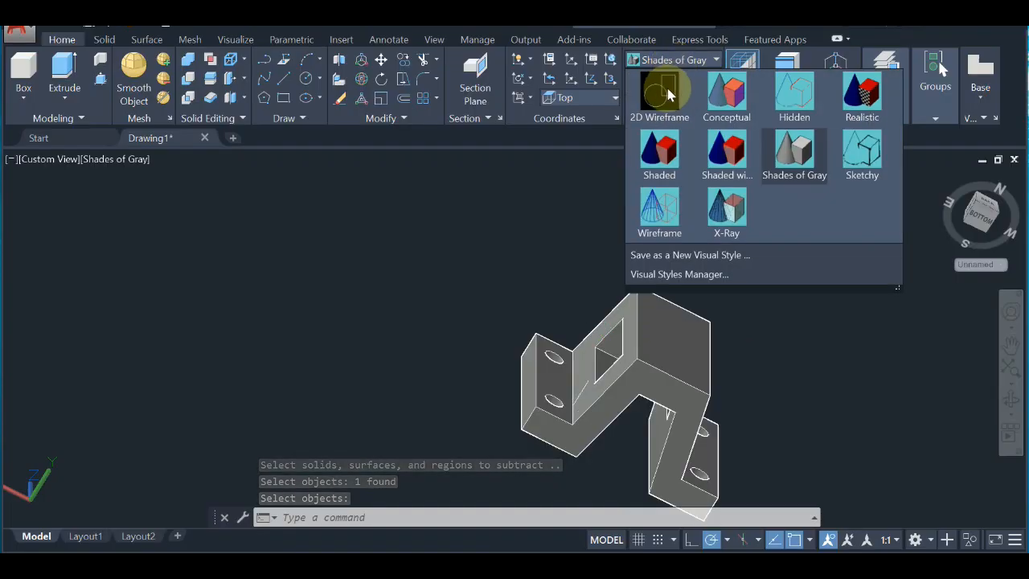
left_click(653, 84)
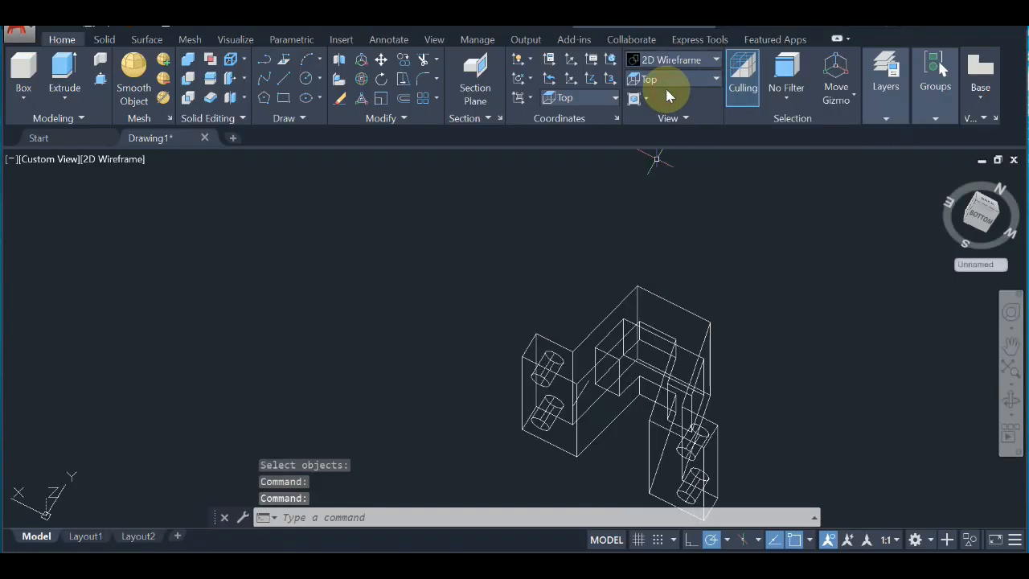
left_click(670, 60)
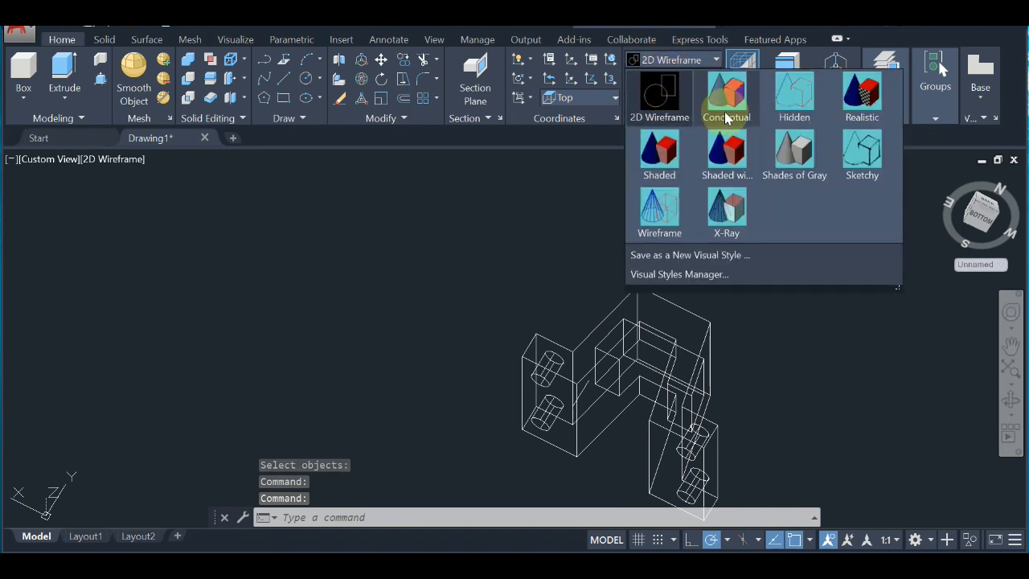